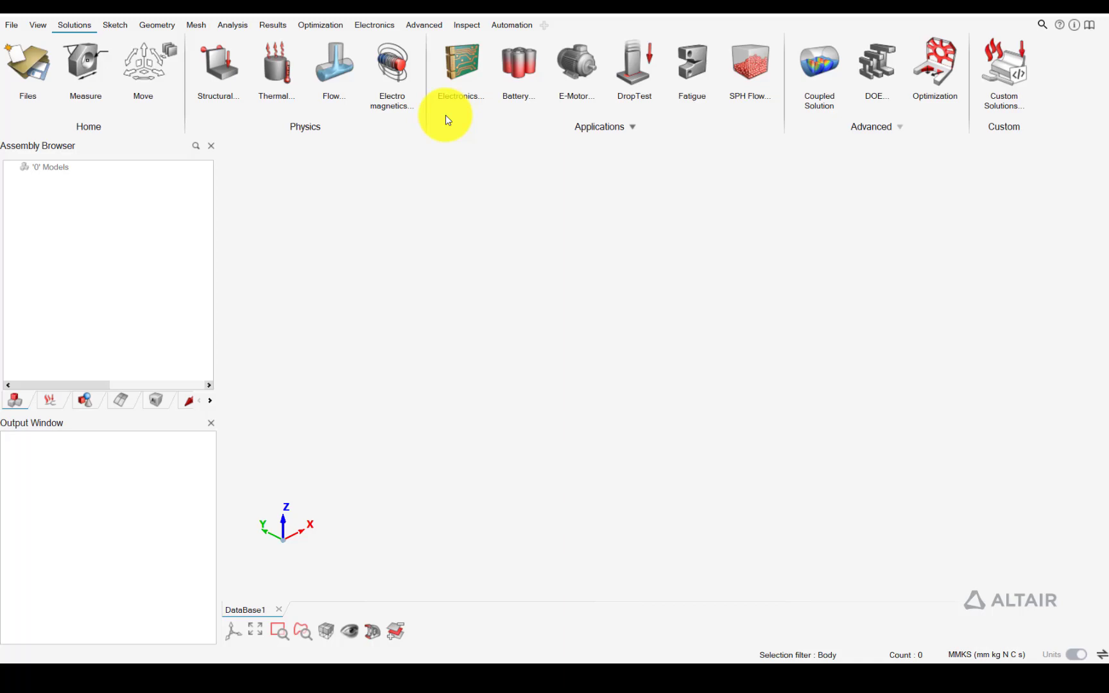
Examine the reference slides for the mixing elbow's boundary conditions and heat transfer coefficient plot, and return to the simulation program
{"action": "left_click", "coordinate": [629, 669]}
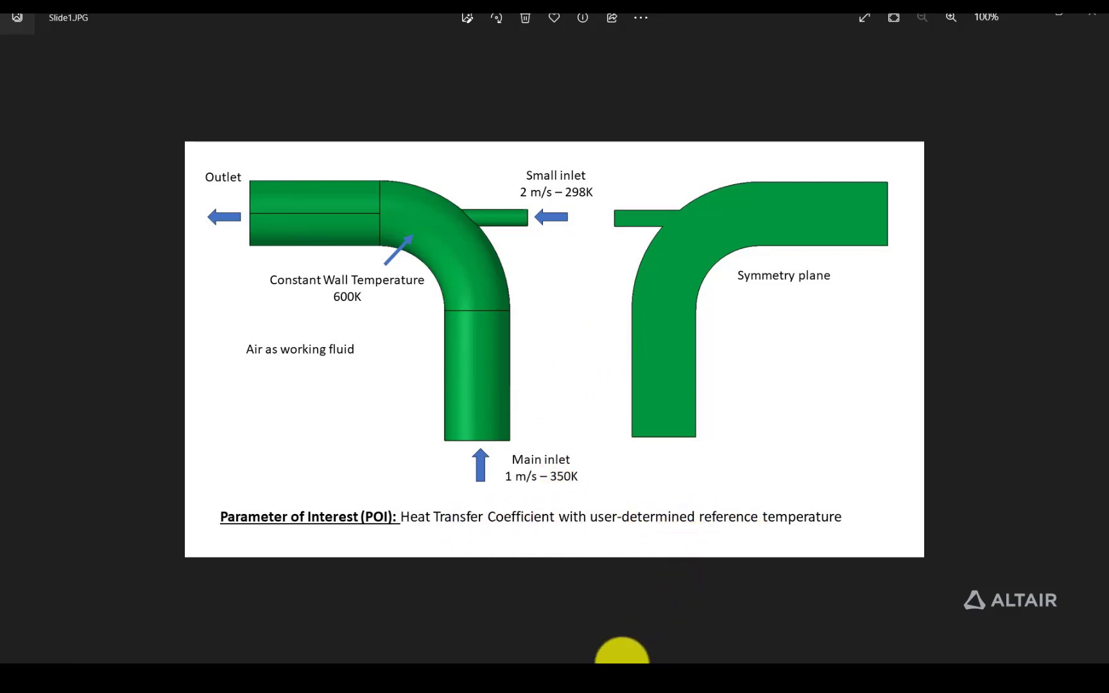
{"action": "mouse_move", "coordinate": [620, 663]}
{"action": "left_click", "coordinate": [679, 585]}
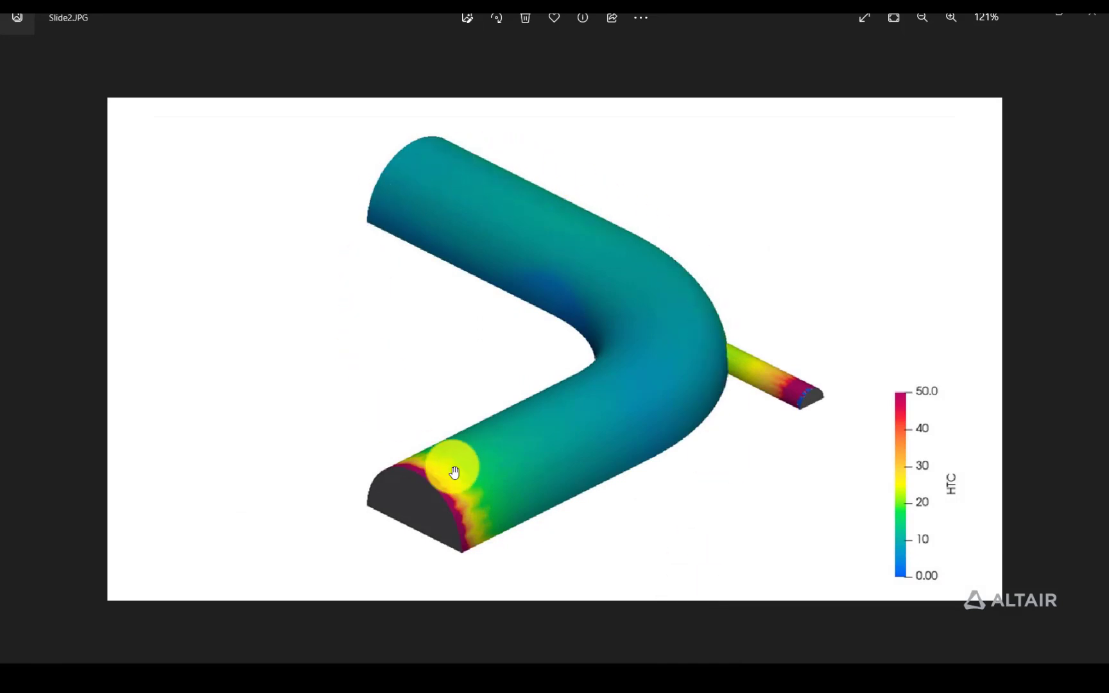
{"action": "key", "text": "alt+Tab"}
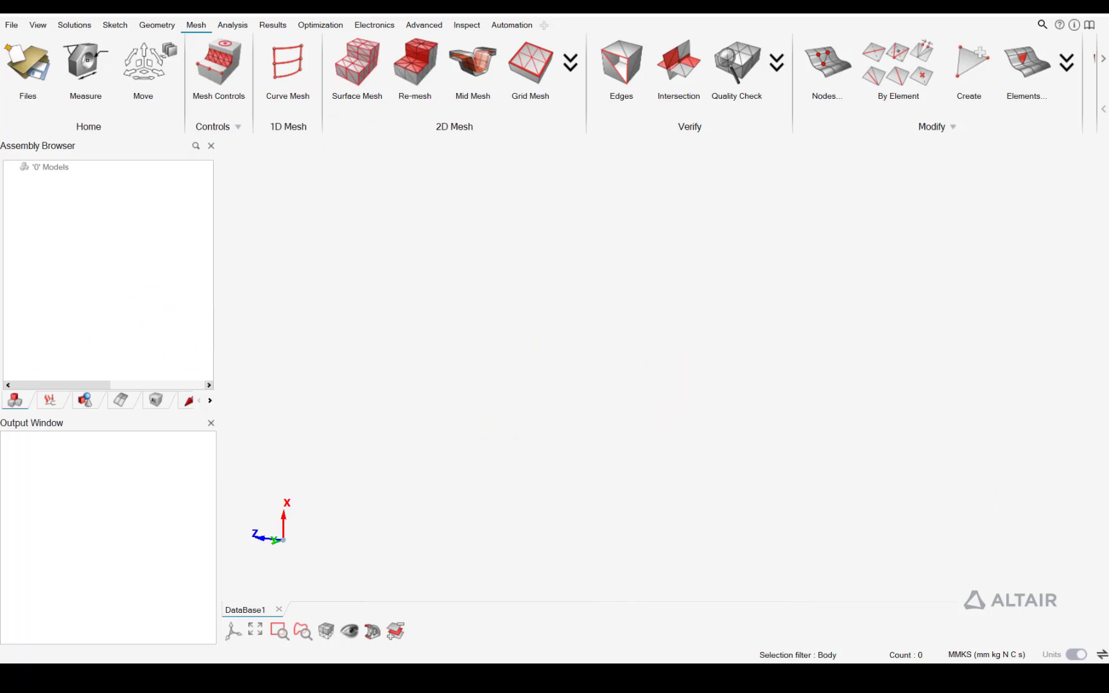
Import the Parasolid geometry mixingElbow.x_t with the default body types and import options
{"action": "left_click_drag", "start_coordinate": [421, 317], "coordinate": [492, 322]}
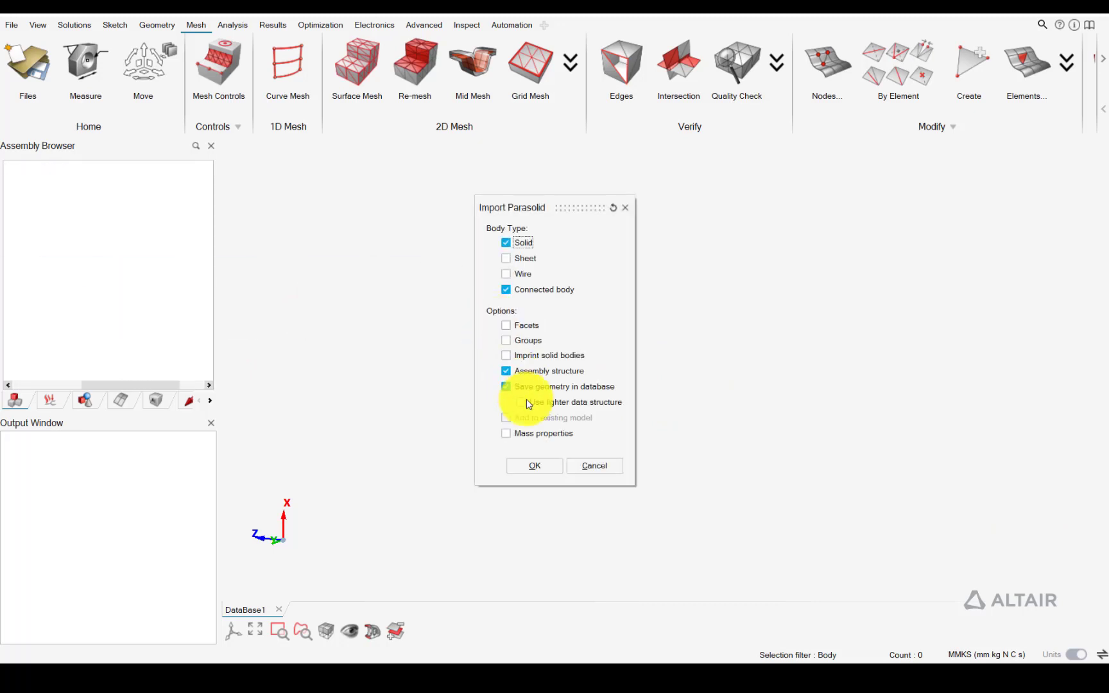
{"action": "left_click", "coordinate": [548, 462]}
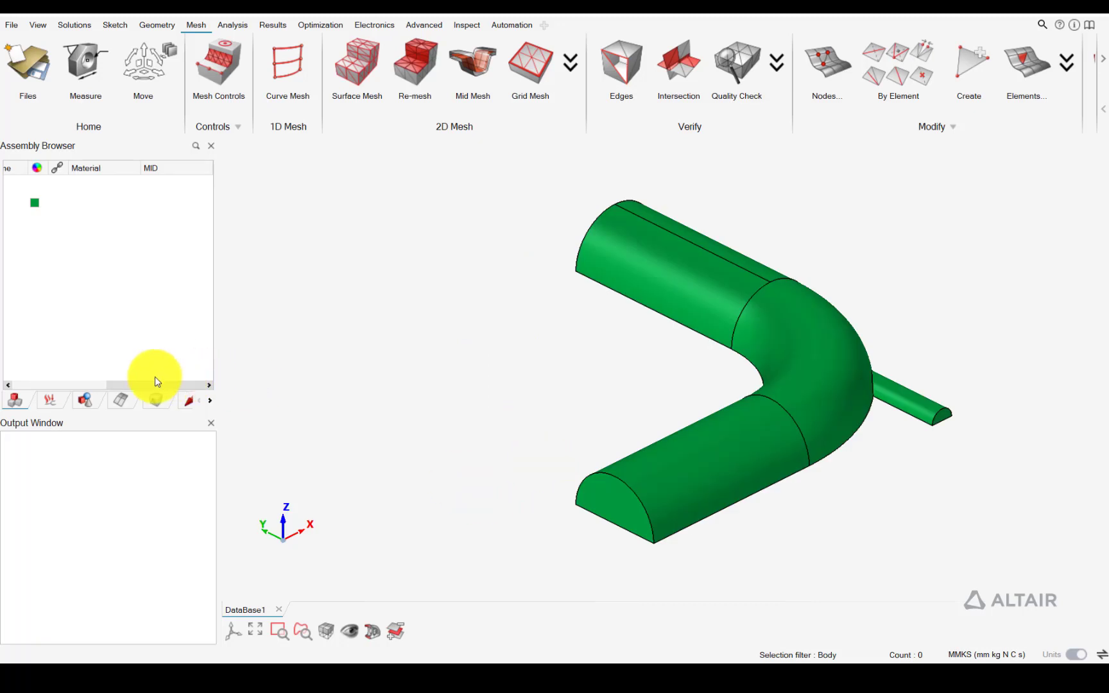
{"action": "left_click_drag", "start_coordinate": [156, 383], "coordinate": [69, 383]}
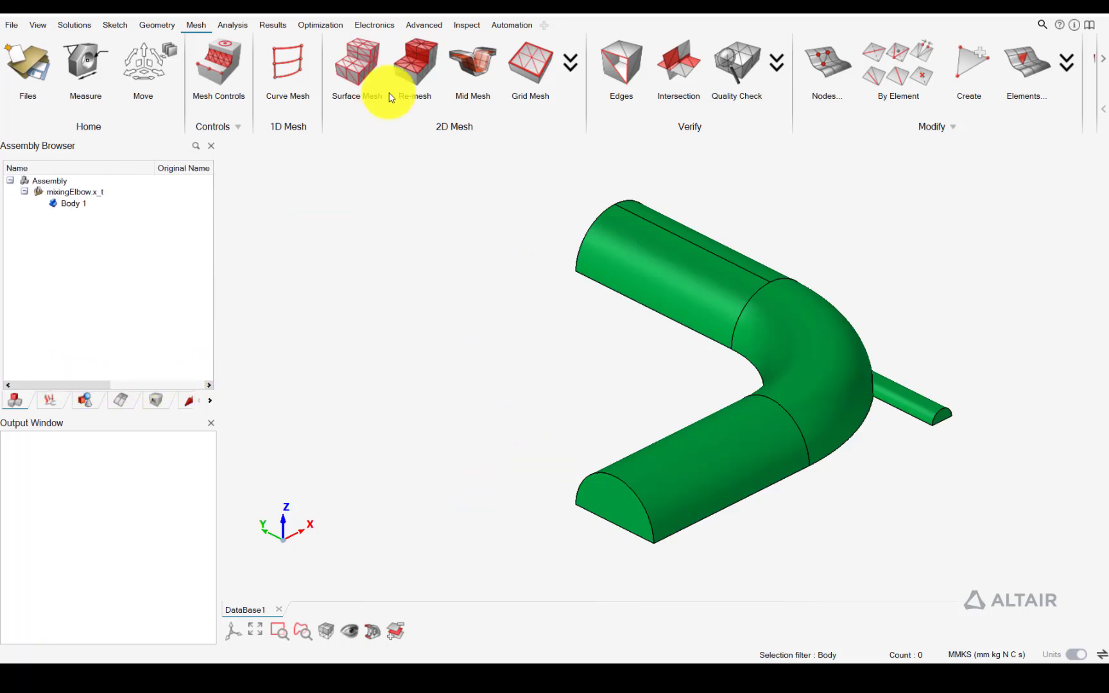
Start a region mesh control for the elbow and choose Cylinder as the region shape
{"action": "left_click", "coordinate": [154, 24]}
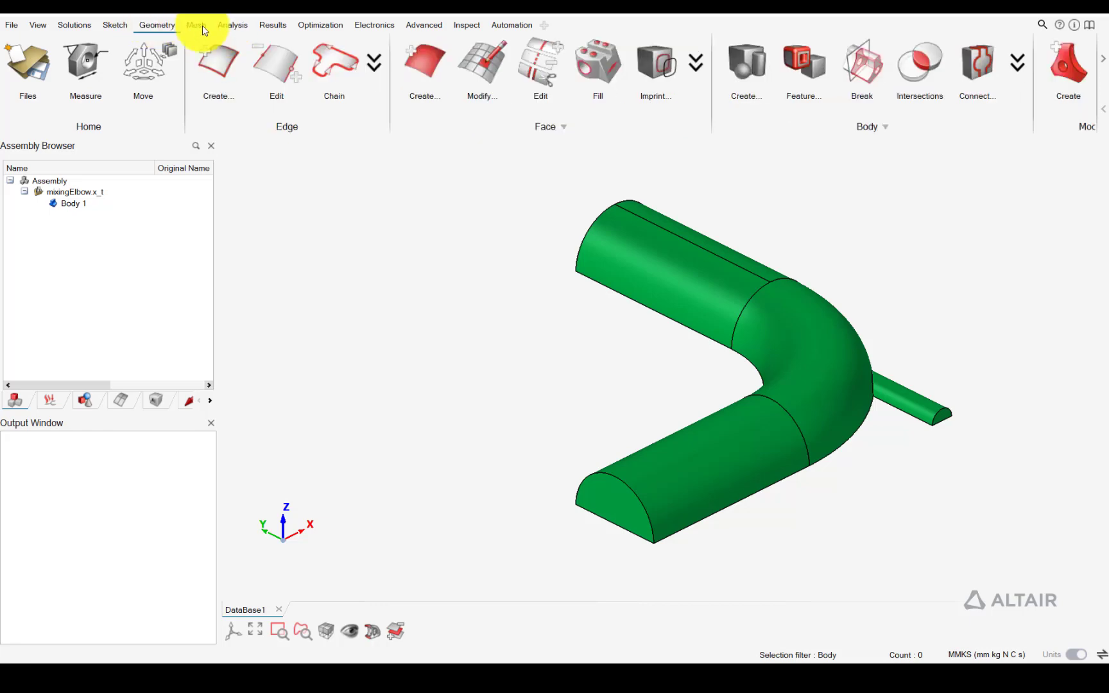
{"action": "left_click", "coordinate": [202, 25]}
{"action": "left_click", "coordinate": [219, 72]}
{"action": "middle_click_drag", "start_coordinate": [831, 344], "coordinate": [706, 321]}
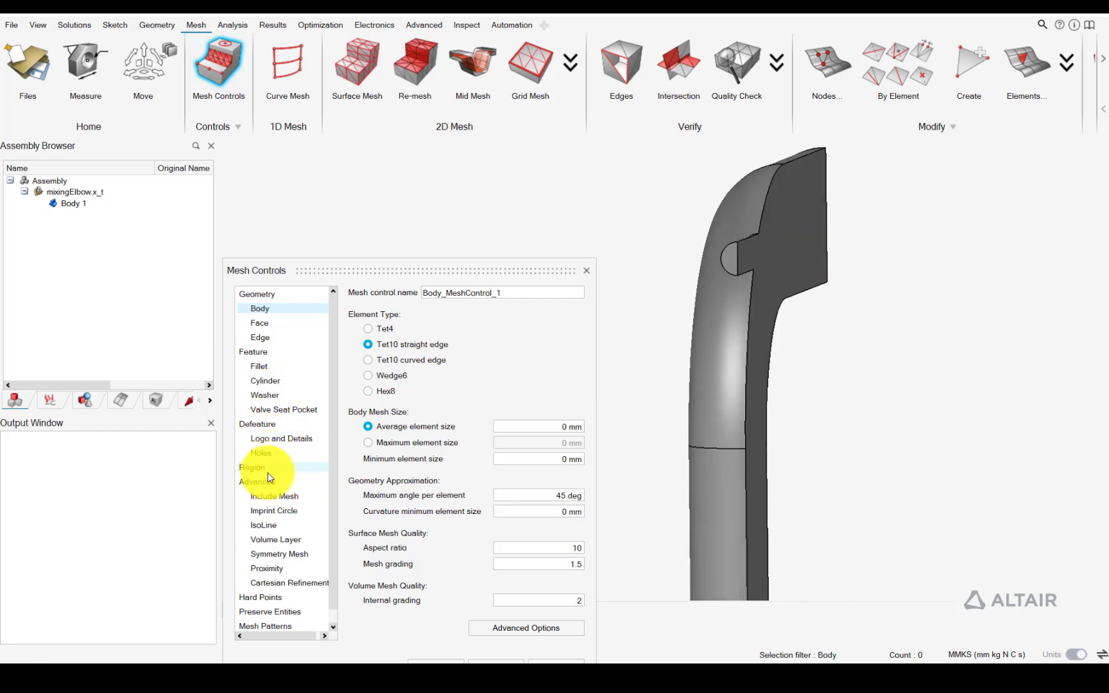
{"action": "left_click", "coordinate": [267, 469]}
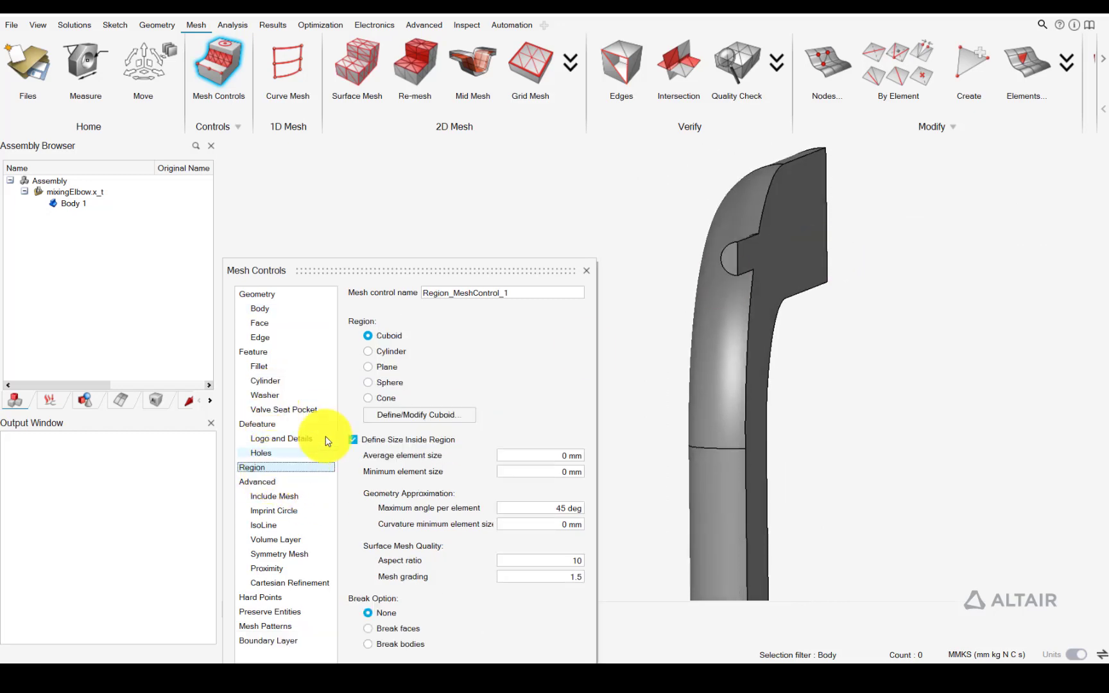
{"action": "left_click", "coordinate": [389, 353]}
{"action": "middle_click_drag", "start_coordinate": [642, 319], "coordinate": [693, 257]}
{"action": "scroll", "coordinate": [818, 259], "scroll_direction": "up", "scroll_amount": 3}
{"action": "scroll", "coordinate": [794, 268], "scroll_direction": "down", "scroll_amount": 3}
{"action": "middle_click_drag", "start_coordinate": [928, 270], "coordinate": [884, 268]}
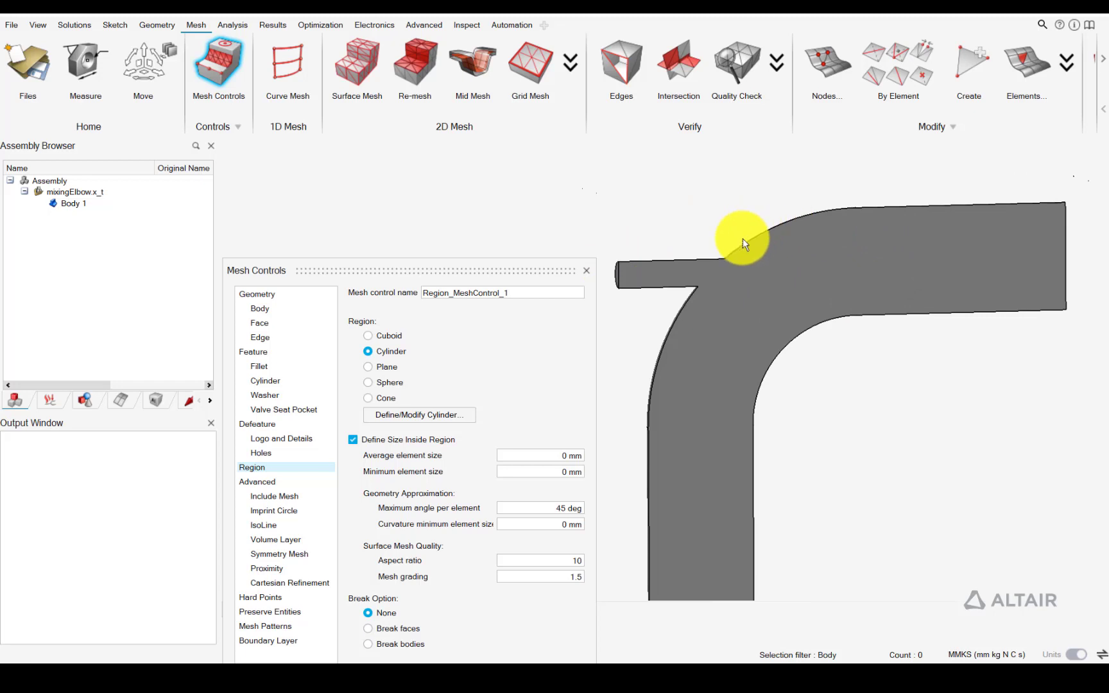
{"action": "middle_click_drag", "start_coordinate": [742, 239], "coordinate": [540, 441]}
Define the region cylinder from the small inlet's cylindrical face and pull its outer end in by about 52 mm
{"action": "left_click", "coordinate": [433, 416]}
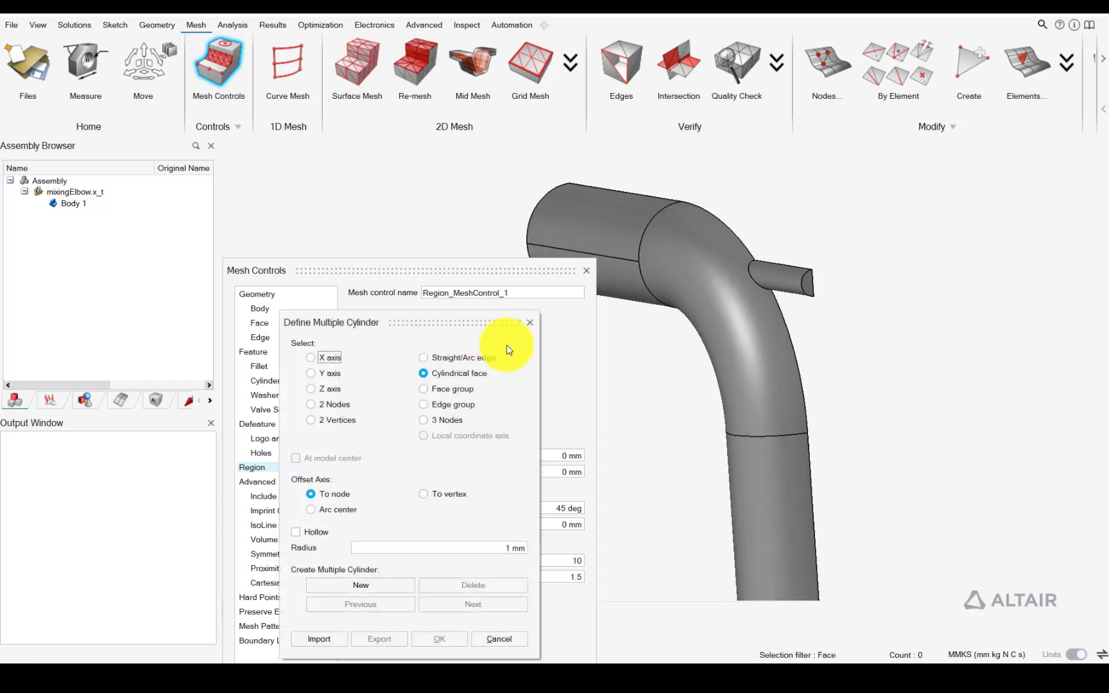
{"action": "scroll", "coordinate": [726, 346], "scroll_direction": "up", "scroll_amount": 3}
{"action": "left_click", "coordinate": [815, 256]}
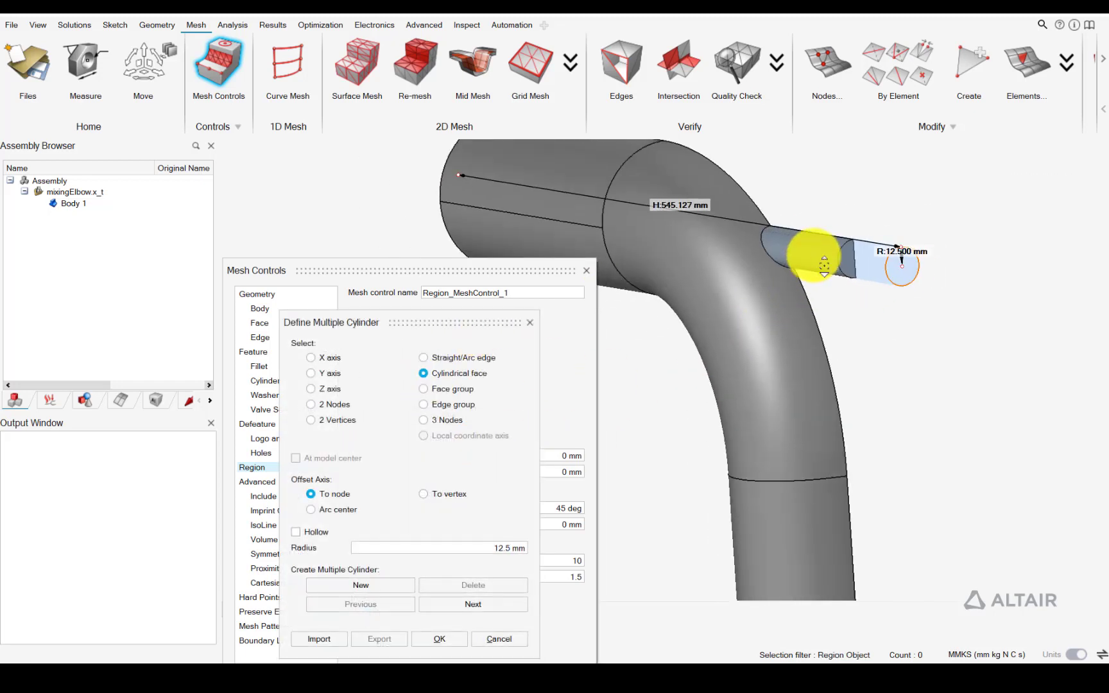
{"action": "middle_click_drag", "start_coordinate": [814, 257], "coordinate": [674, 261]}
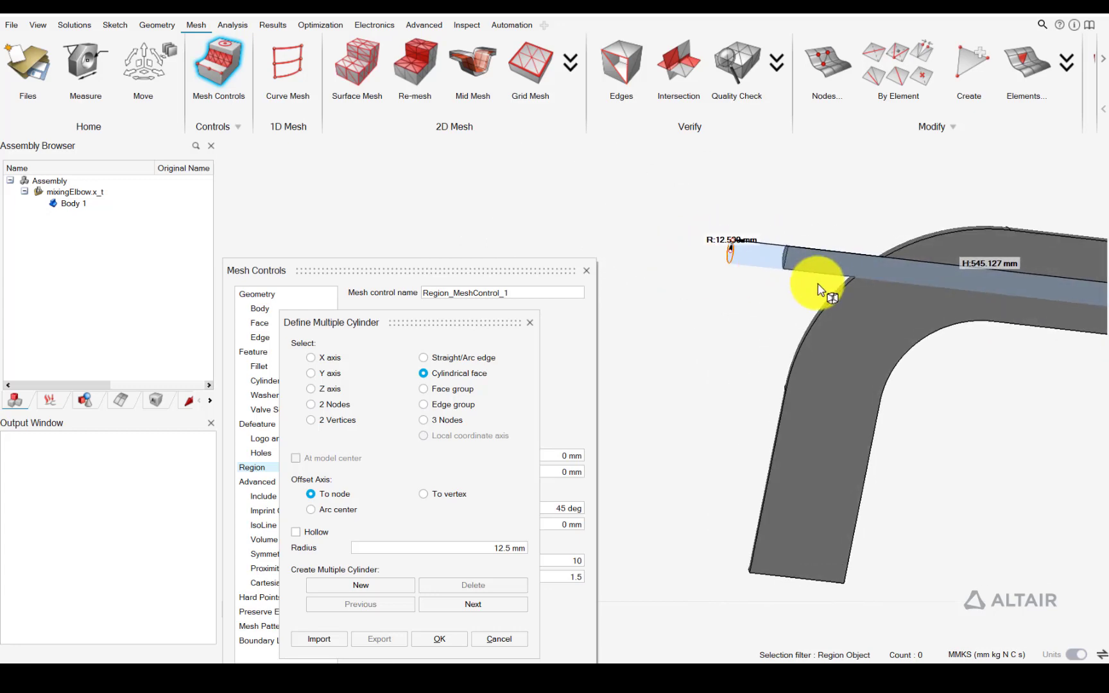
{"action": "scroll", "coordinate": [830, 278], "scroll_direction": "up", "scroll_amount": 5}
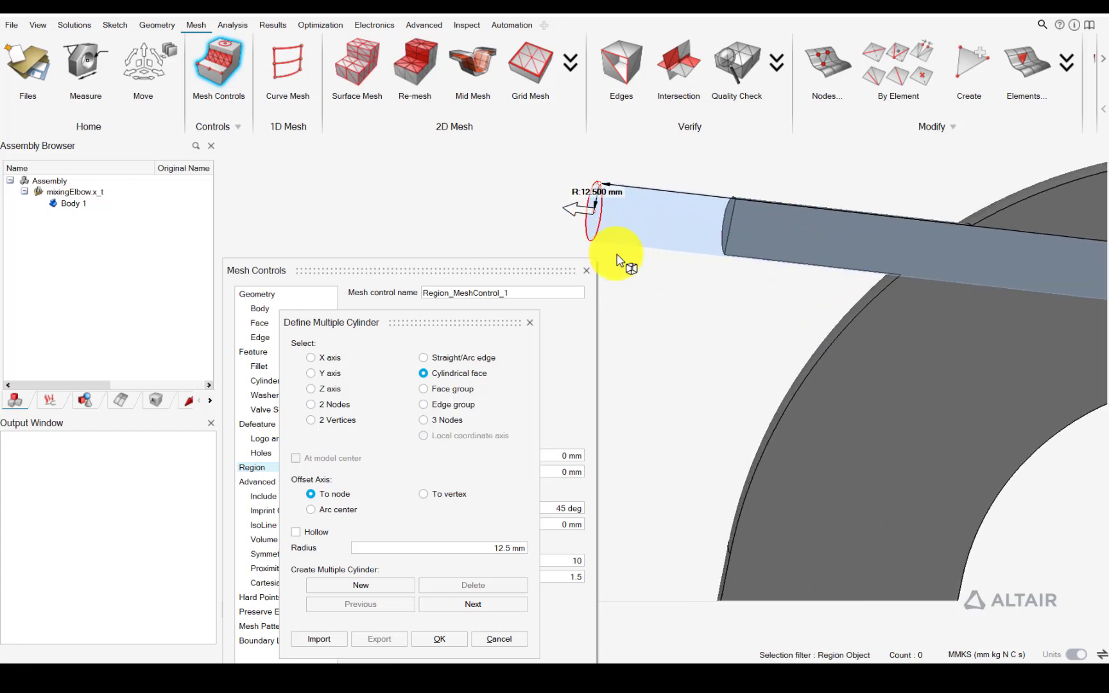
{"action": "left_click_drag", "start_coordinate": [584, 210], "coordinate": [718, 230]}
Shorten the cylinder inside the outlet pipe to about 329 mm long and enlarge its radius to about 36 mm
{"action": "scroll", "coordinate": [886, 278], "scroll_direction": "down", "scroll_amount": 5}
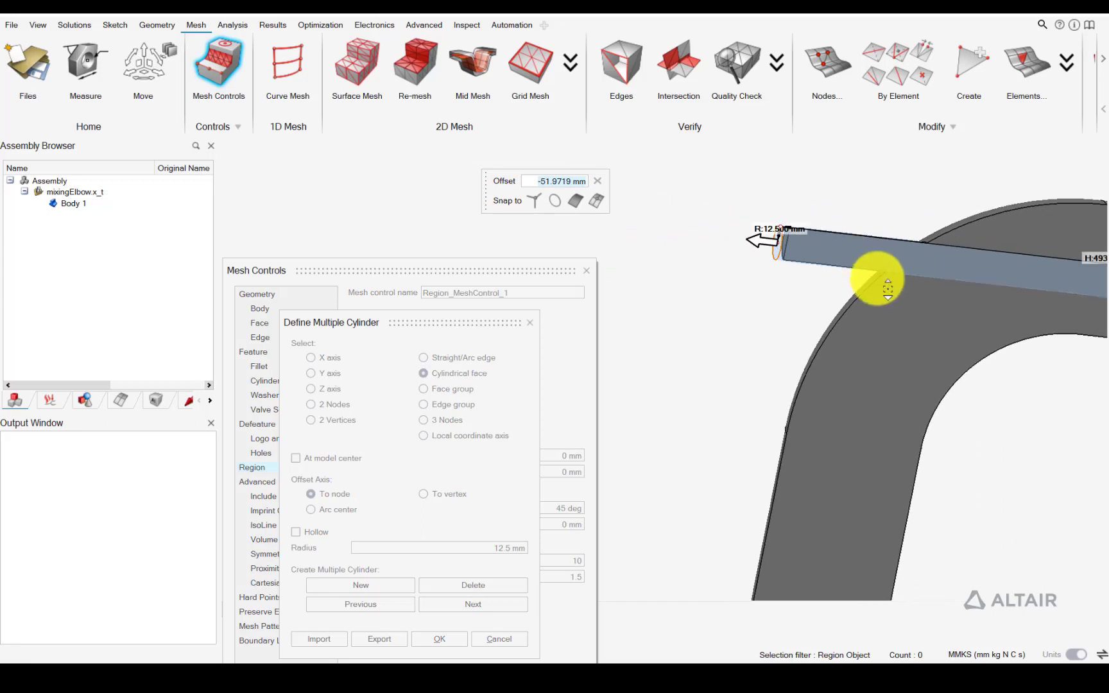
{"action": "middle_click_drag", "start_coordinate": [926, 263], "coordinate": [773, 257]}
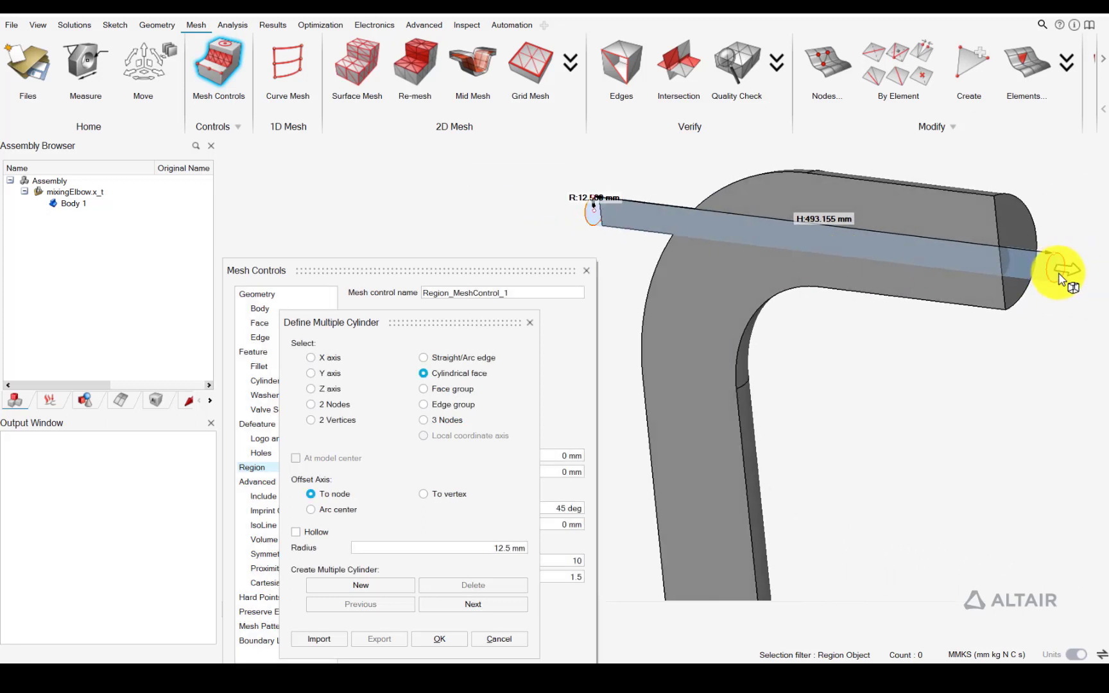
{"action": "left_click_drag", "start_coordinate": [1094, 277], "coordinate": [826, 244]}
{"action": "middle_click_drag", "start_coordinate": [860, 268], "coordinate": [884, 266]}
{"action": "left_click", "coordinate": [856, 242]}
{"action": "left_click_drag", "start_coordinate": [834, 241], "coordinate": [861, 249]}
{"action": "mouse_move", "coordinate": [857, 277]}
{"action": "middle_mouse_down"}
{"action": "mouse_move", "coordinate": [797, 255]}
{"action": "mouse_move", "coordinate": [861, 259]}
{"action": "middle_mouse_up"}
{"action": "left_click_drag", "start_coordinate": [817, 226], "coordinate": [824, 228]}
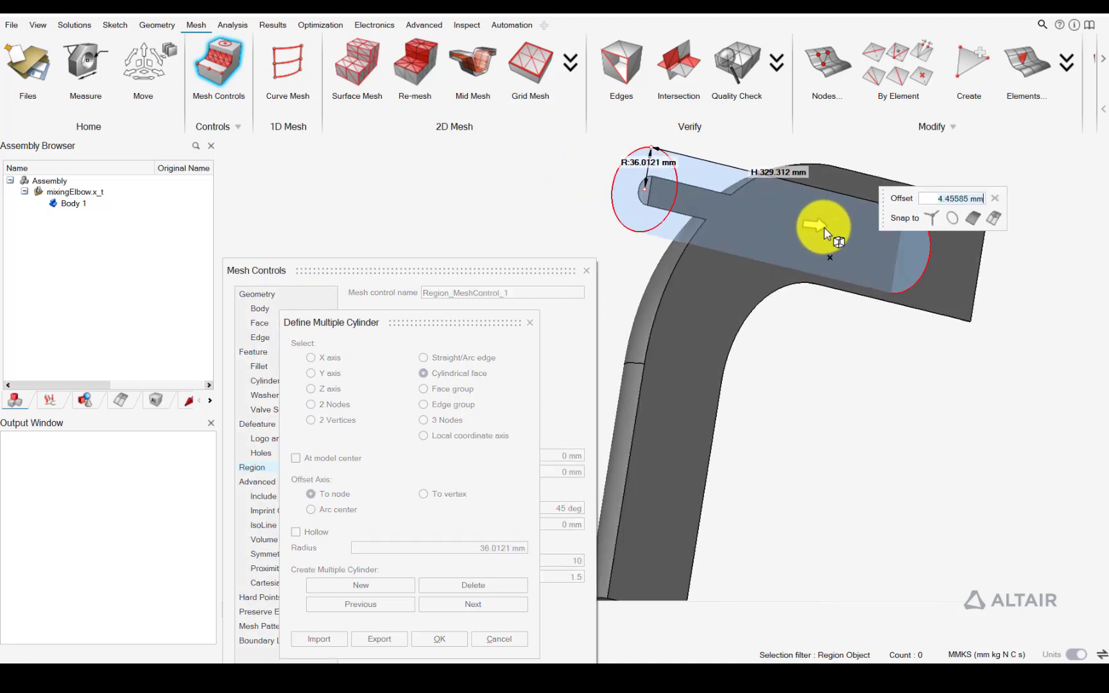
{"action": "middle_click_drag", "start_coordinate": [890, 289], "coordinate": [792, 265]}
{"action": "mouse_move", "coordinate": [791, 265]}
{"action": "right_mouse_down"}
{"action": "mouse_move", "coordinate": [854, 262]}
{"action": "mouse_move", "coordinate": [824, 285]}
{"action": "mouse_move", "coordinate": [811, 277]}
{"action": "right_mouse_up"}
{"action": "left_click", "coordinate": [994, 198]}
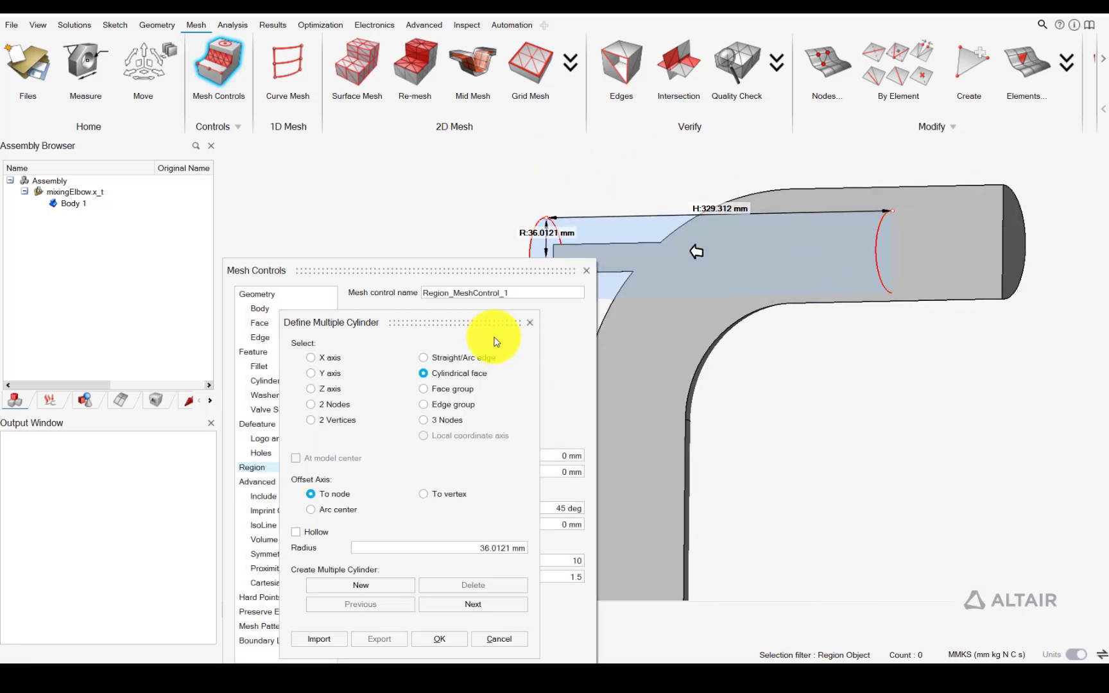
Accept the cylinder, set a 2 mm average element size inside the region, and apply the mesh control to the elbow body
{"action": "left_click_drag", "start_coordinate": [490, 321], "coordinate": [489, 296]}
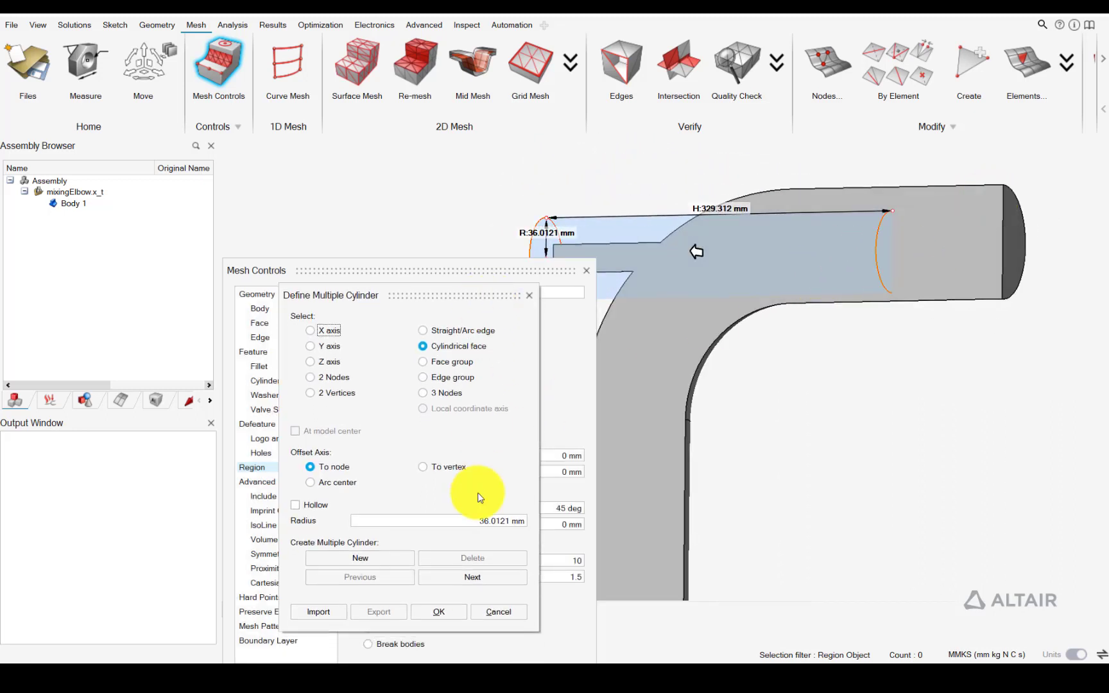
{"action": "left_click", "coordinate": [455, 611]}
{"action": "left_click_drag", "start_coordinate": [505, 276], "coordinate": [441, 171]}
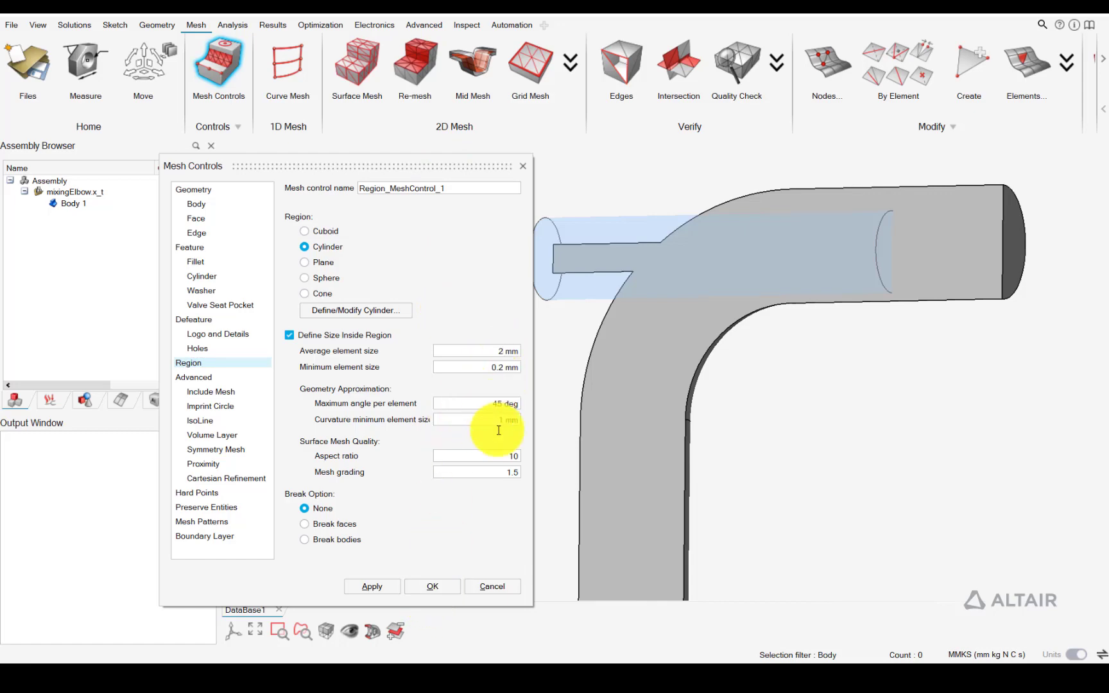
{"action": "left_click", "coordinate": [436, 586]}
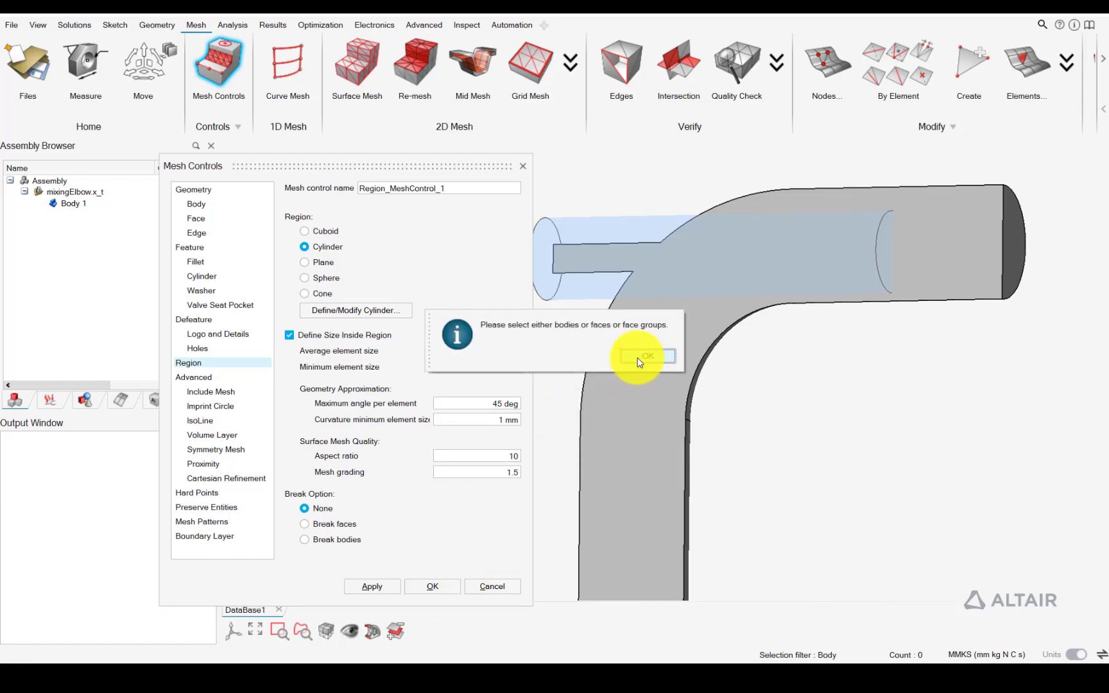
{"action": "left_click", "coordinate": [647, 356]}
{"action": "left_click", "coordinate": [697, 326]}
{"action": "left_click", "coordinate": [433, 587]}
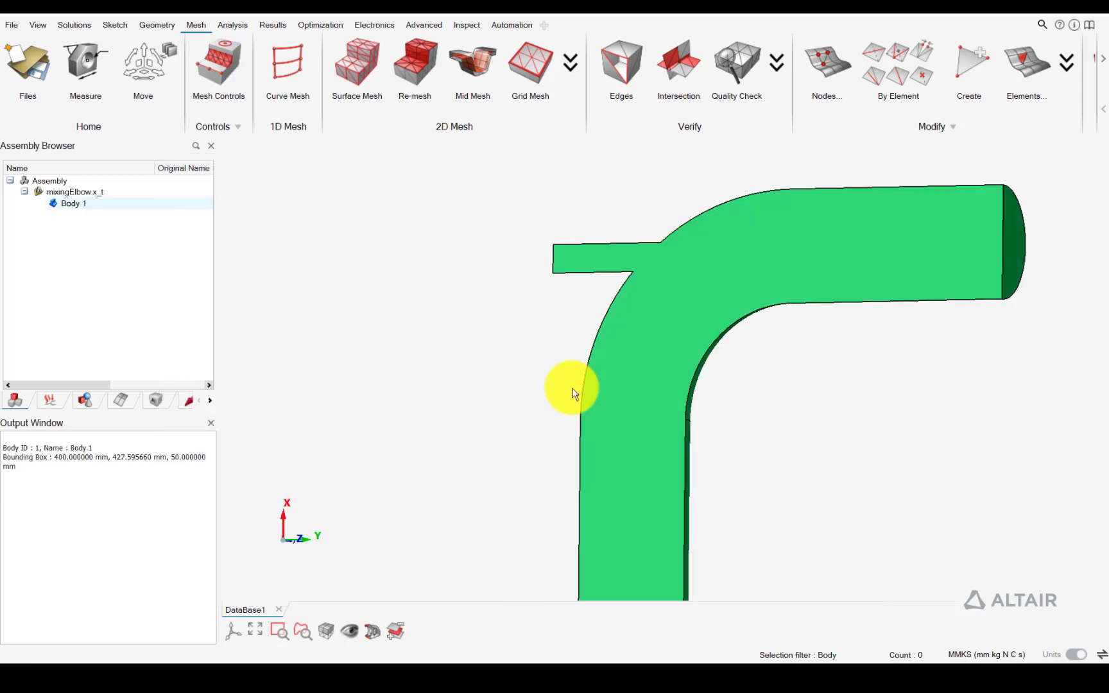
Surface mesh the elbow body with Tri3 elements at 4 mm average size, with feature identification on the CAD body turned off
{"action": "middle_click_drag", "start_coordinate": [502, 398], "coordinate": [621, 319]}
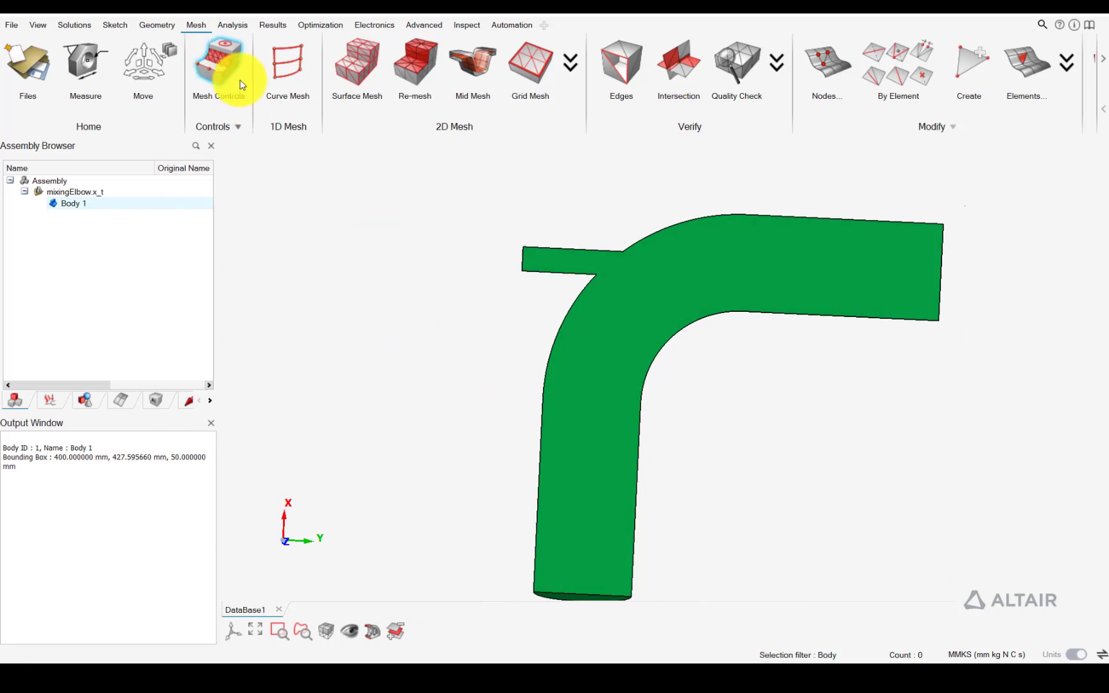
{"action": "left_click", "coordinate": [363, 70]}
{"action": "scroll", "coordinate": [568, 289], "scroll_direction": "down", "scroll_amount": 2}
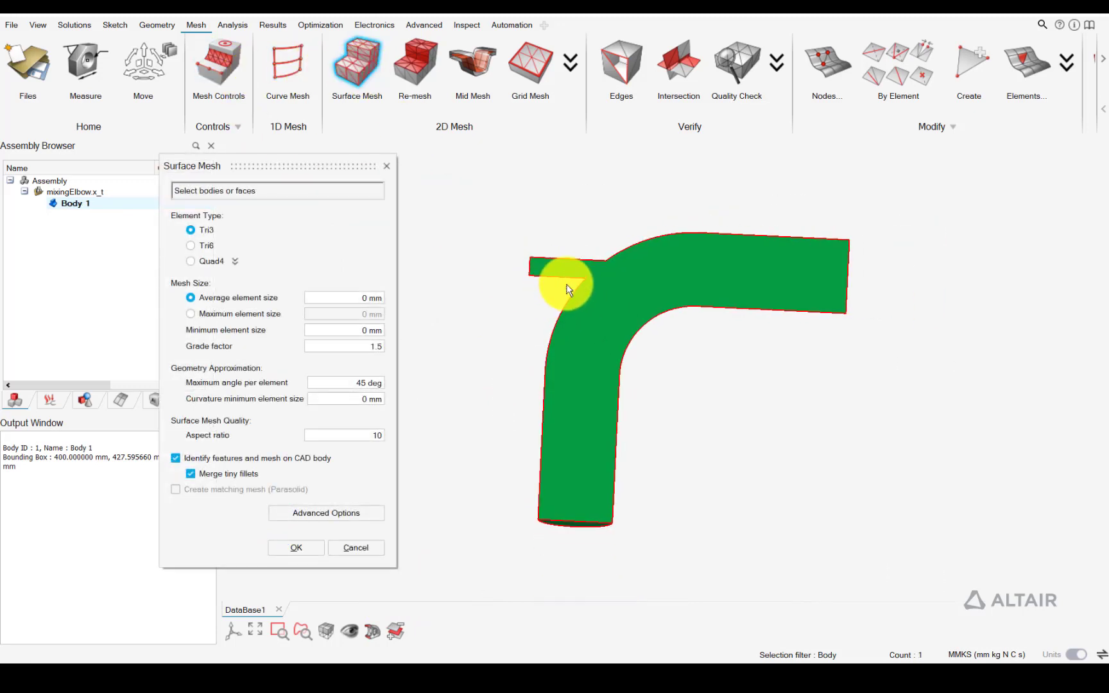
{"action": "middle_click_drag", "start_coordinate": [566, 284], "coordinate": [636, 275]}
{"action": "left_click", "coordinate": [381, 299]}
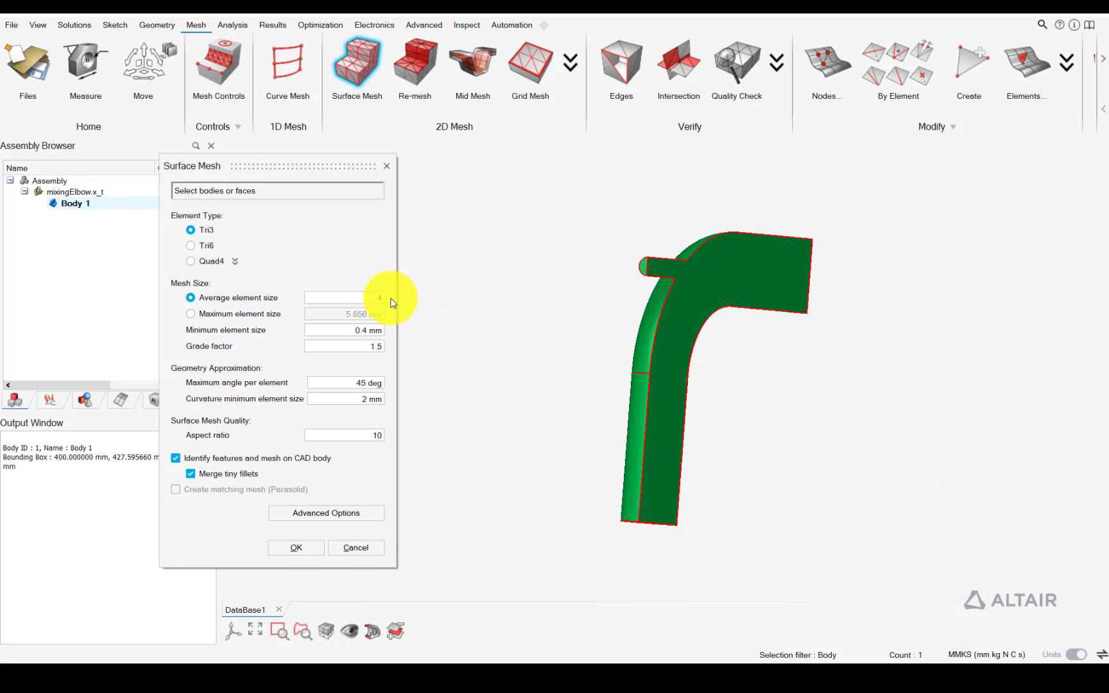
{"action": "left_click", "coordinate": [267, 464]}
{"action": "scroll", "coordinate": [671, 291], "scroll_direction": "up", "scroll_amount": 3}
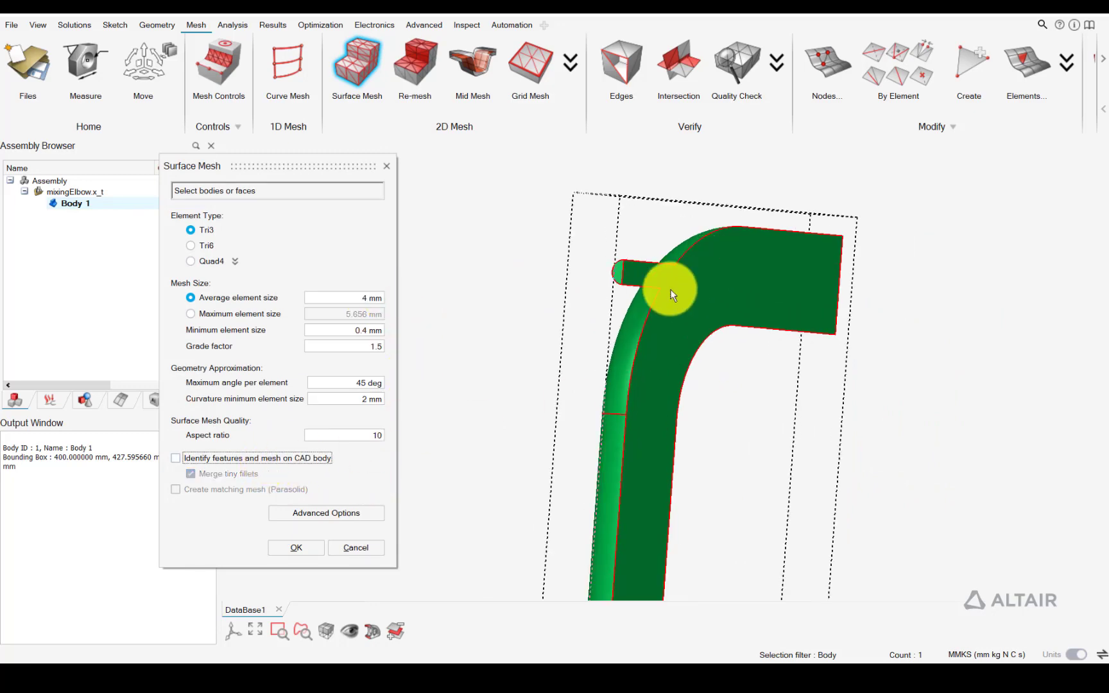
{"action": "left_click", "coordinate": [306, 544]}
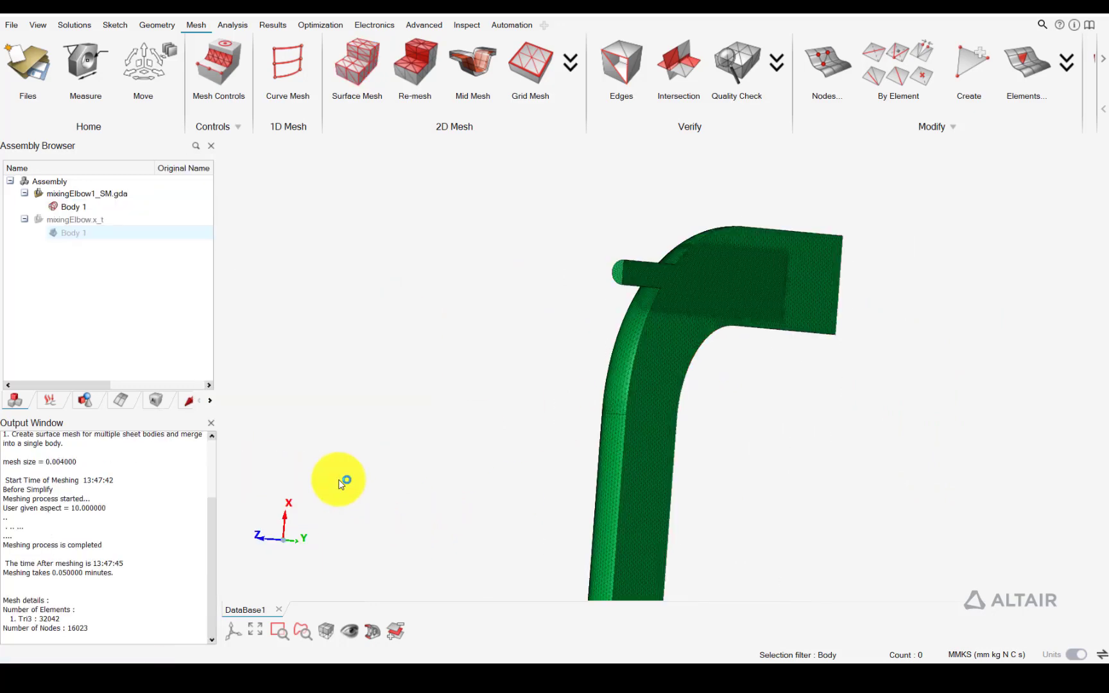
Examine the surface mesh around the small inlet junction, the refined cylindrical region, and the outer pipe wall
{"action": "scroll", "coordinate": [775, 248], "scroll_direction": "up", "scroll_amount": 10}
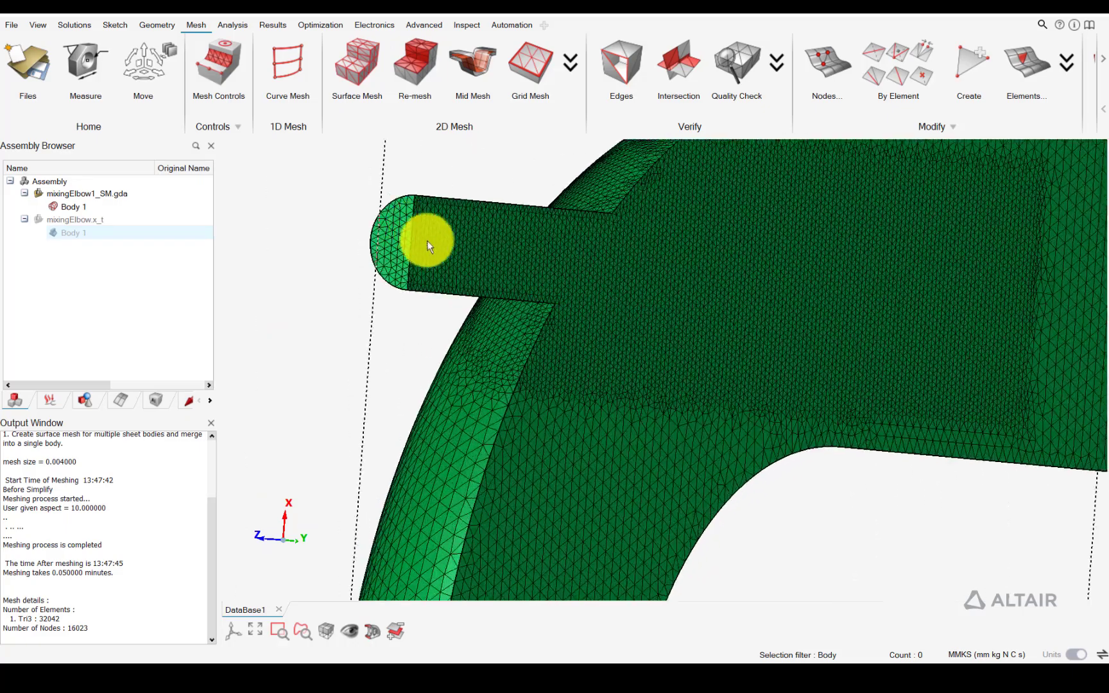
{"action": "middle_click_drag", "start_coordinate": [436, 247], "coordinate": [361, 241]}
{"action": "scroll", "coordinate": [792, 320], "scroll_direction": "down", "scroll_amount": 2}
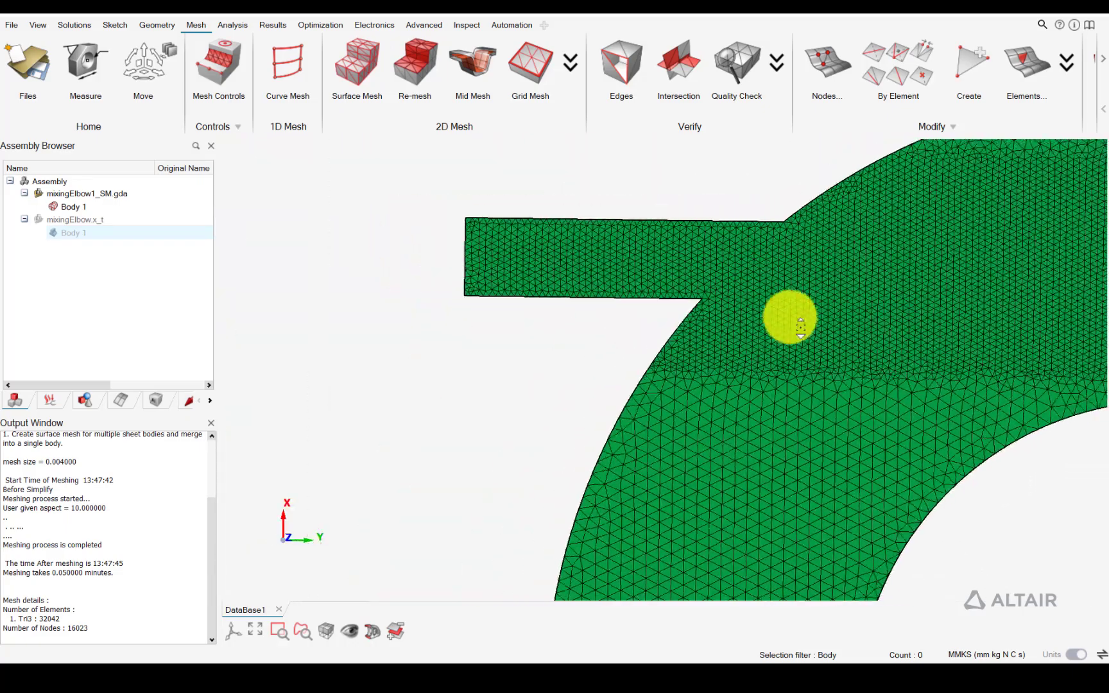
{"action": "scroll", "coordinate": [793, 317], "scroll_direction": "down", "scroll_amount": 5}
{"action": "right_click_drag", "start_coordinate": [1050, 288], "coordinate": [901, 264]}
{"action": "middle_click_drag", "start_coordinate": [901, 265], "coordinate": [715, 237]}
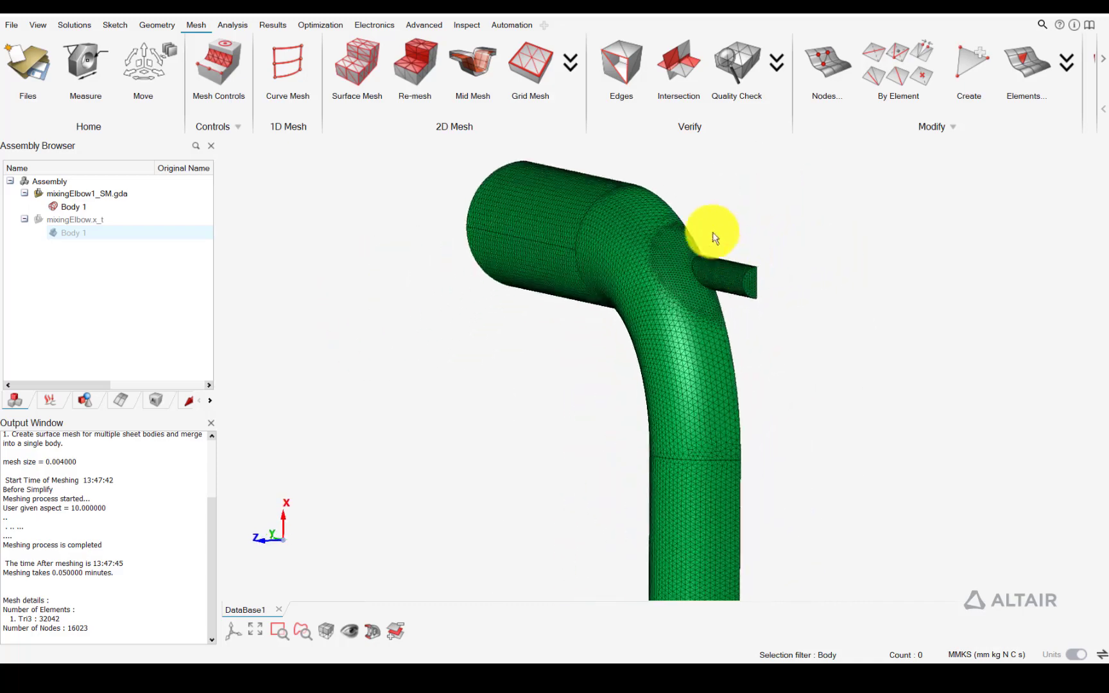
{"action": "middle_click_drag", "start_coordinate": [668, 289], "coordinate": [535, 280]}
{"action": "right_click_drag", "start_coordinate": [846, 322], "coordinate": [829, 259]}
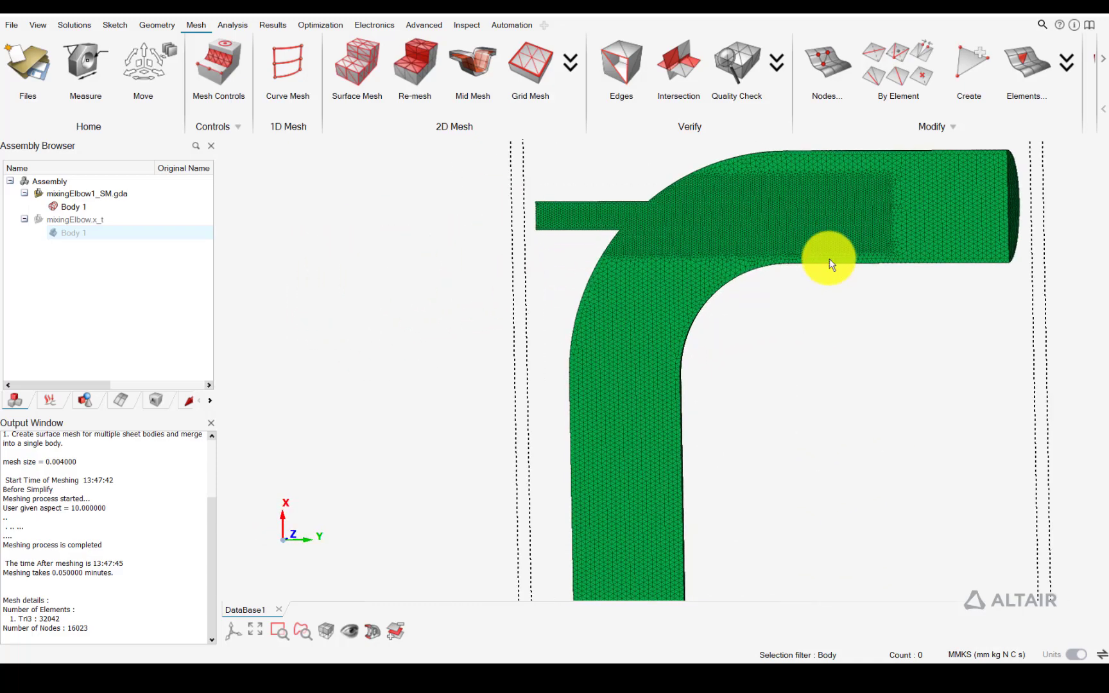
Start a CFD mesh with the surface-meshed body of mixingElbow1_SM.gda as the fluid body
{"action": "left_click", "coordinate": [1102, 70]}
{"action": "left_click", "coordinate": [1041, 66]}
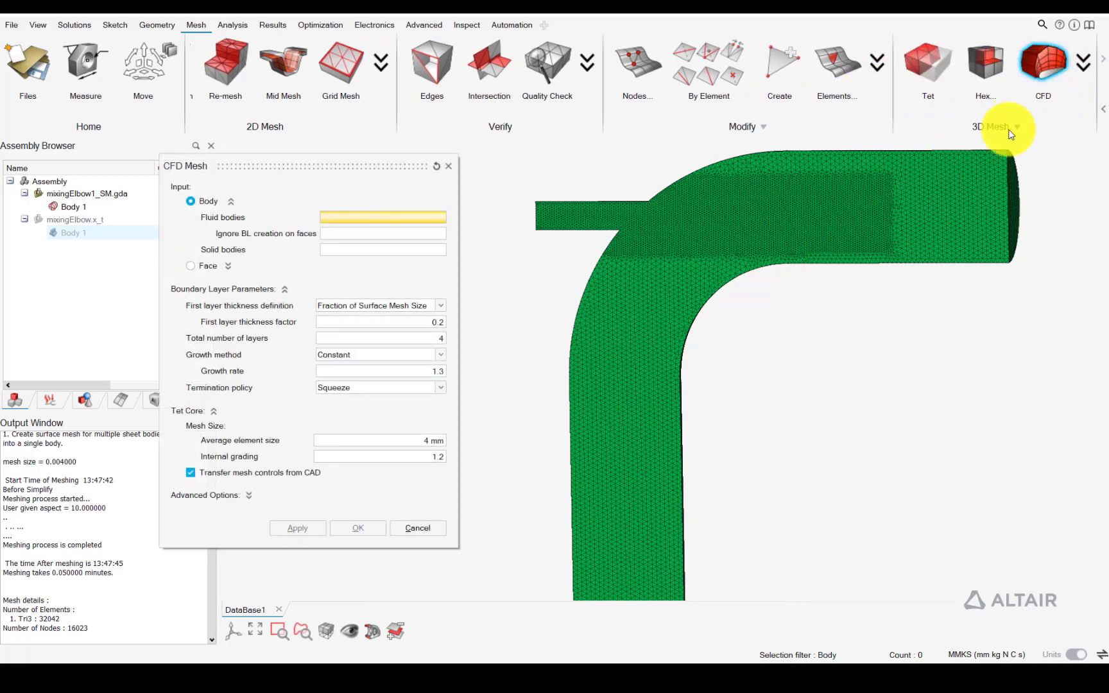
{"action": "left_click", "coordinate": [69, 207]}
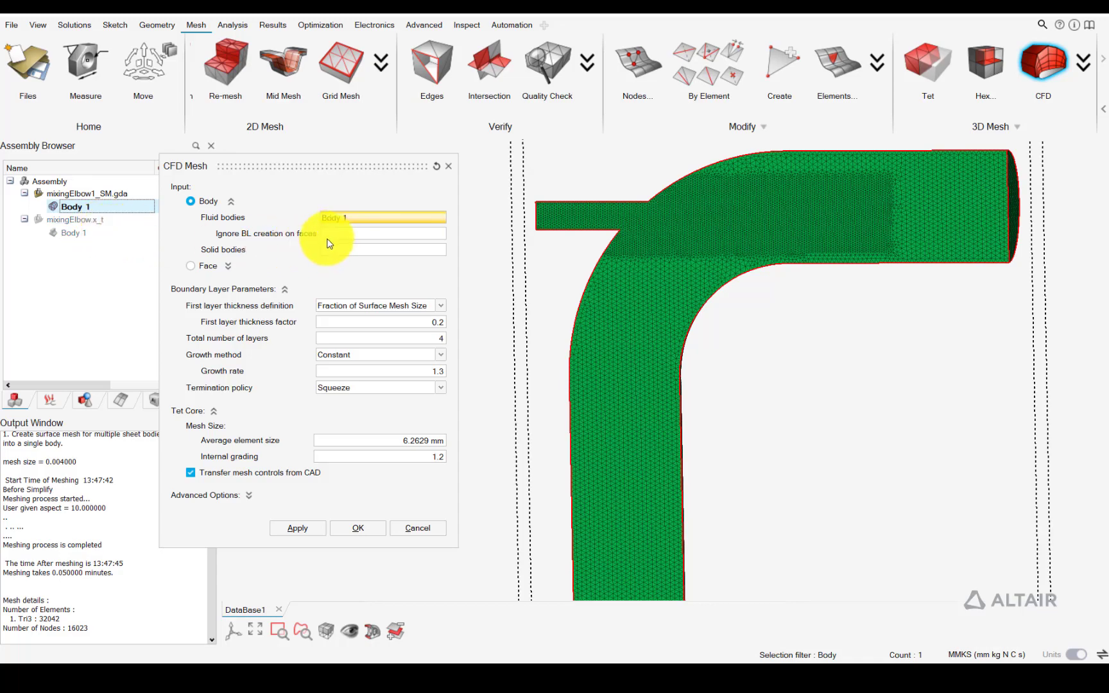
Exclude the symmetry plane, the outlet face, the main inlet face and the small inlet face from boundary layer creation
{"action": "left_click", "coordinate": [333, 236]}
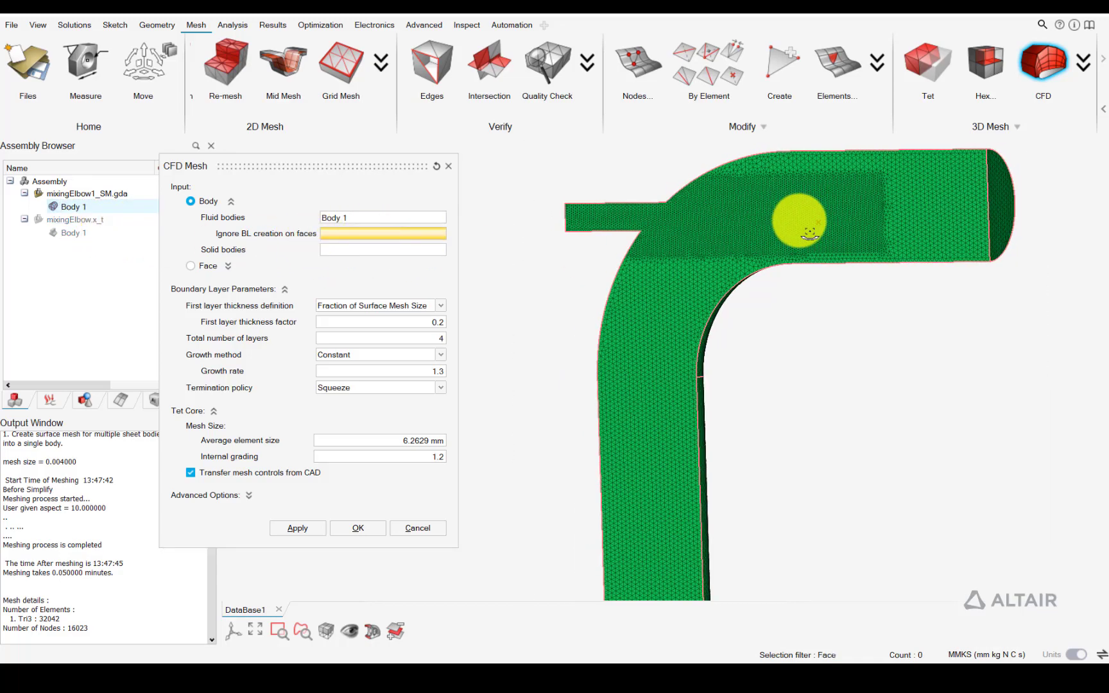
{"action": "middle_click_drag", "start_coordinate": [820, 226], "coordinate": [718, 202]}
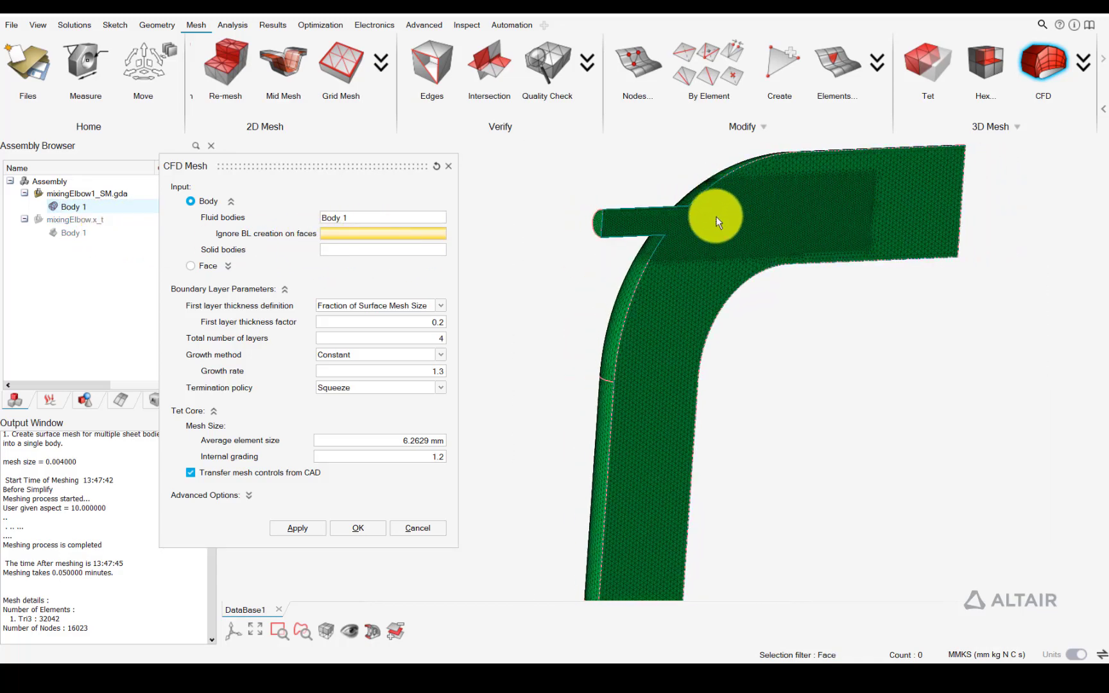
{"action": "left_click", "coordinate": [717, 221]}
{"action": "middle_click_drag", "start_coordinate": [787, 218], "coordinate": [921, 228]}
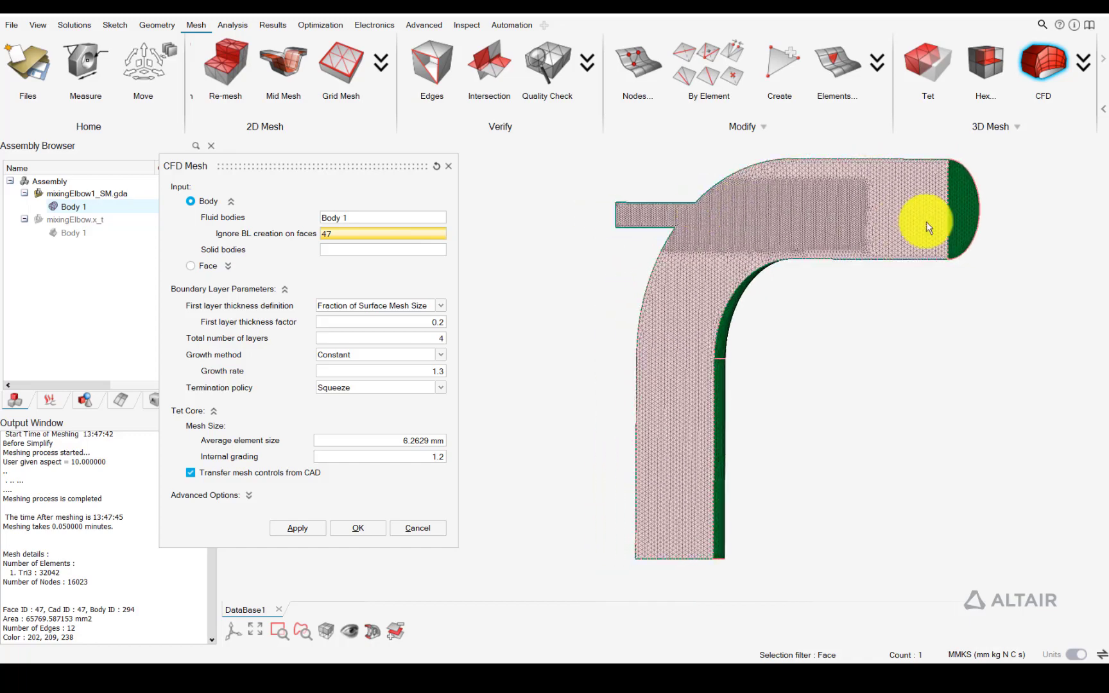
{"action": "left_click", "coordinate": [956, 210]}
{"action": "middle_click_drag", "start_coordinate": [824, 283], "coordinate": [722, 221]}
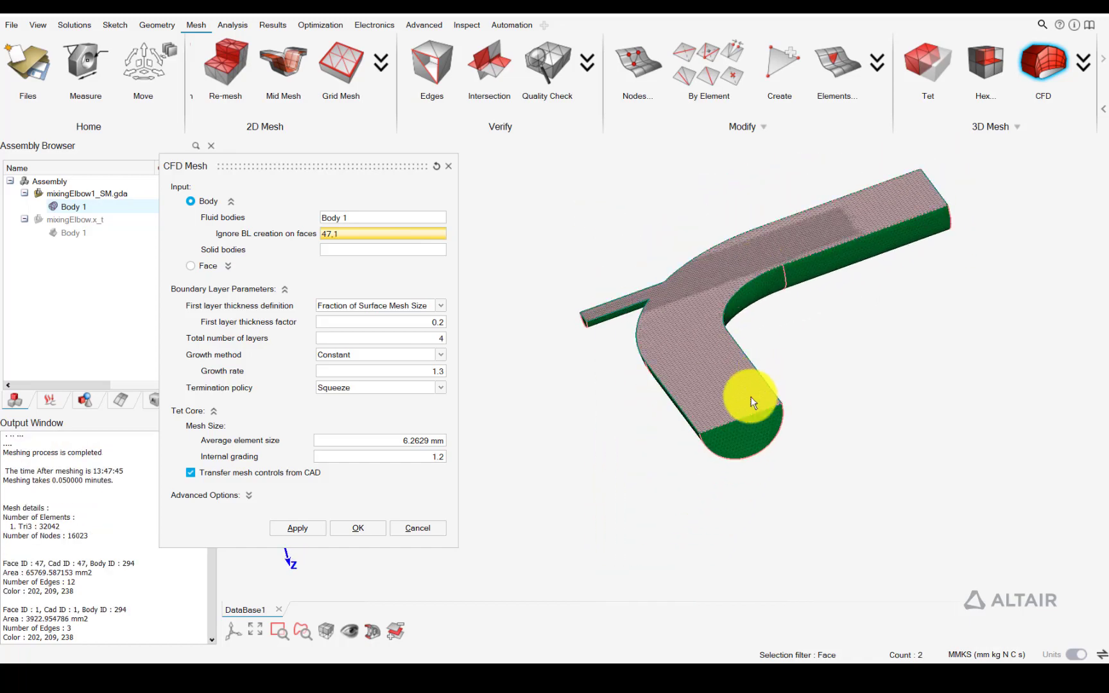
{"action": "left_click", "coordinate": [746, 431]}
{"action": "middle_click_drag", "start_coordinate": [746, 287], "coordinate": [683, 290]}
{"action": "left_click", "coordinate": [683, 290]}
{"action": "middle_click_drag", "start_coordinate": [788, 285], "coordinate": [642, 308]}
Set the tet core average element size to 4 mm and generate the CFD volume mesh
{"action": "left_click_drag", "start_coordinate": [445, 322], "coordinate": [455, 322]}
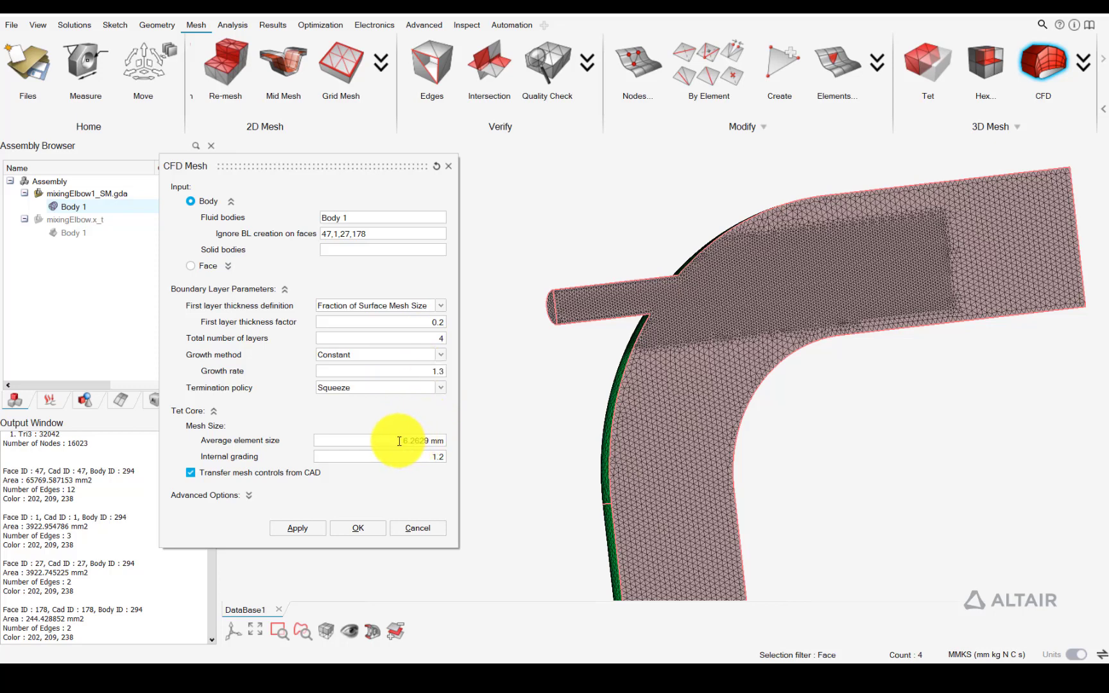
{"action": "left_click_drag", "start_coordinate": [400, 441], "coordinate": [458, 442]}
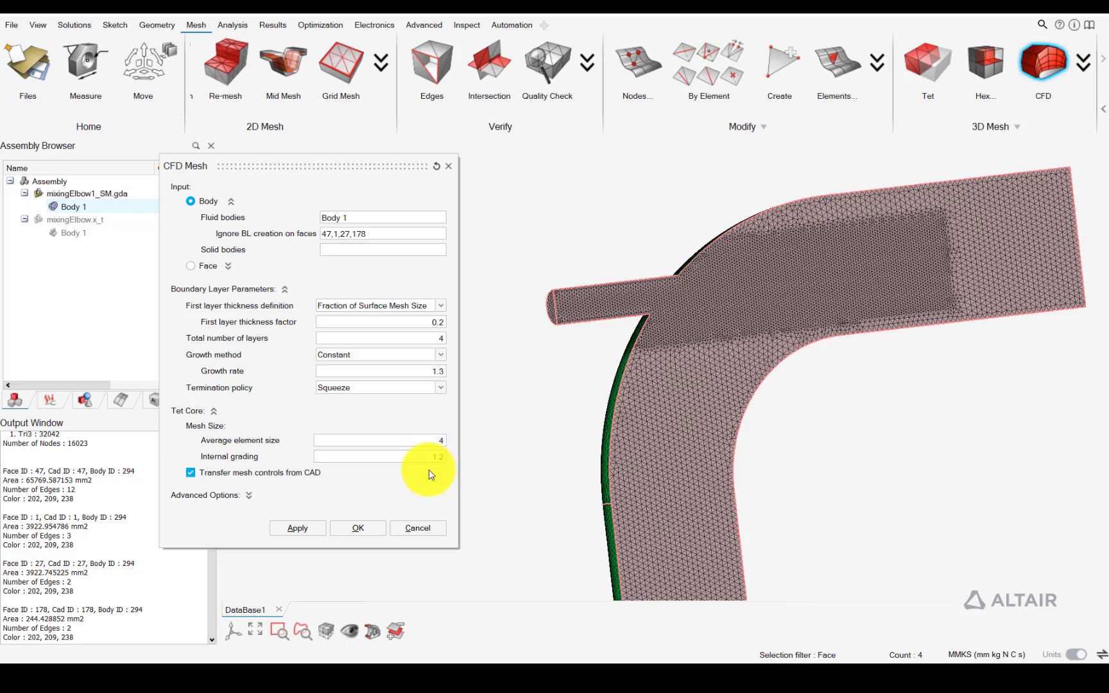
{"action": "left_click", "coordinate": [364, 527]}
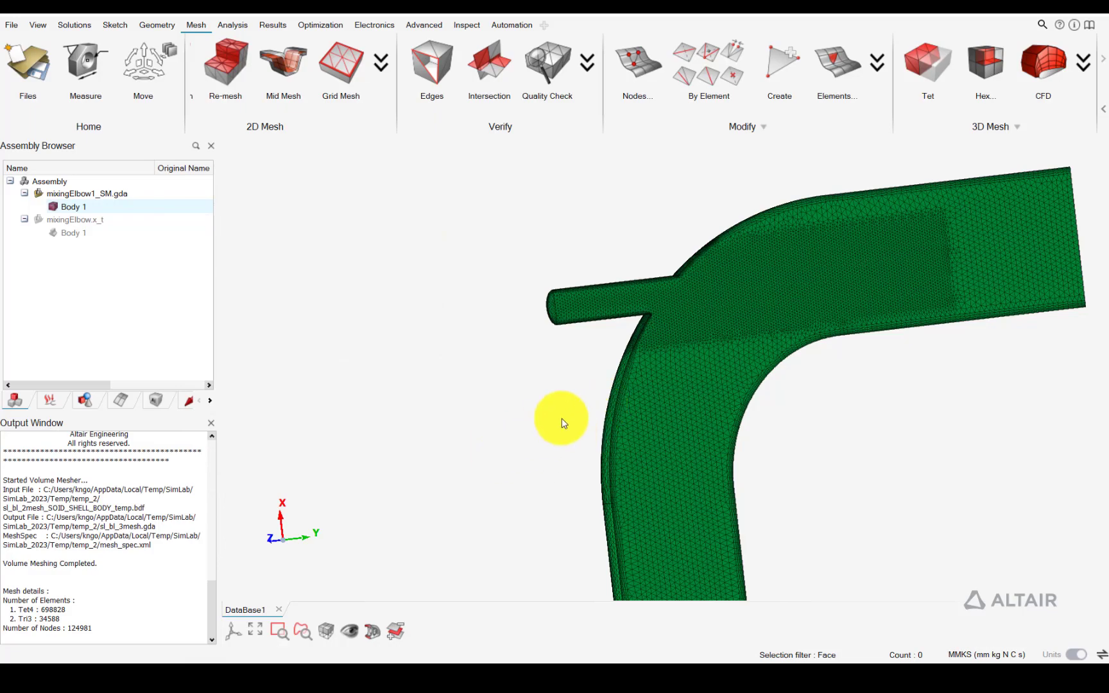
{"action": "middle_click_drag", "start_coordinate": [561, 421], "coordinate": [778, 337]}
{"action": "scroll", "coordinate": [595, 242], "scroll_direction": "up", "scroll_amount": 10}
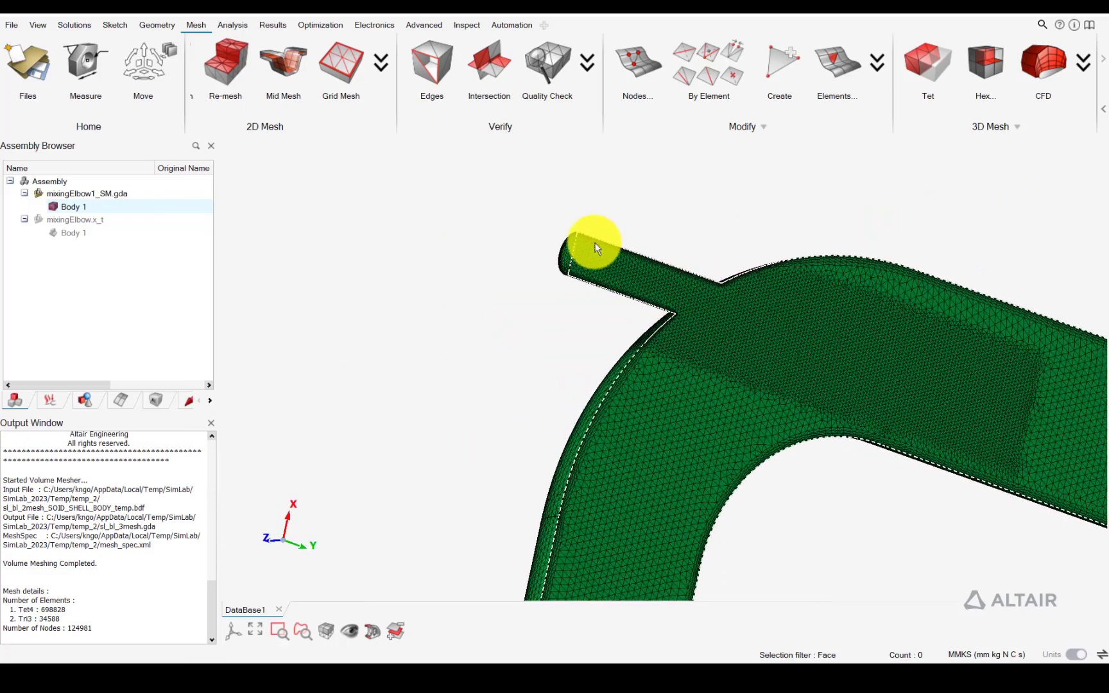
{"action": "scroll", "coordinate": [720, 333], "scroll_direction": "down", "scroll_amount": 6}
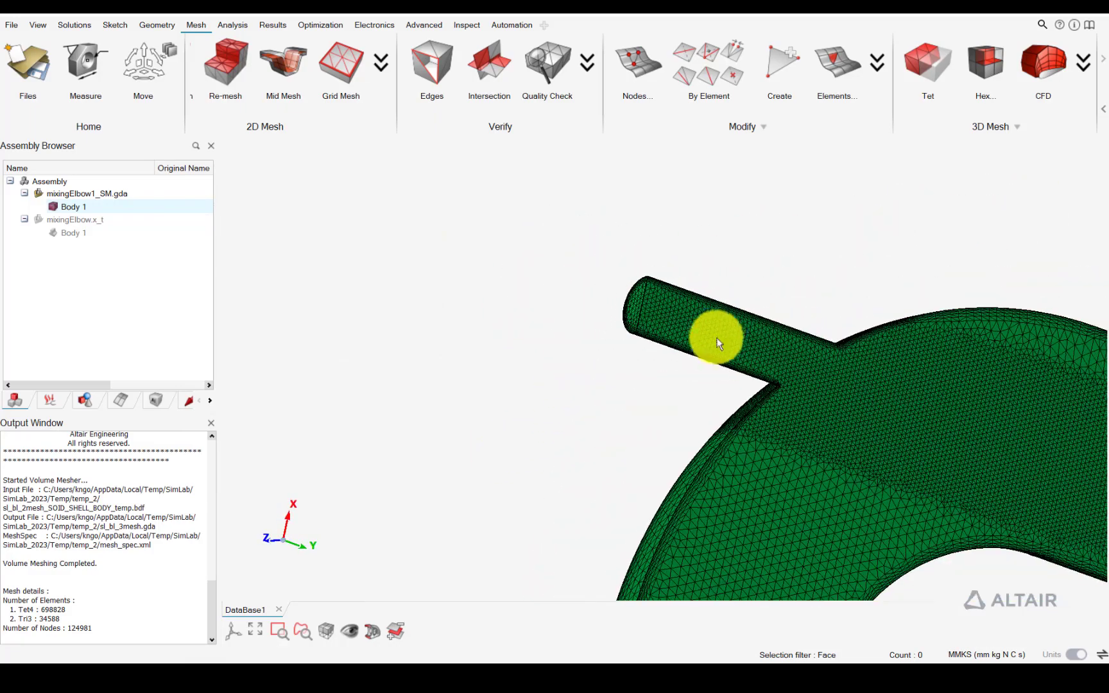
{"action": "middle_click_drag", "start_coordinate": [800, 366], "coordinate": [585, 262]}
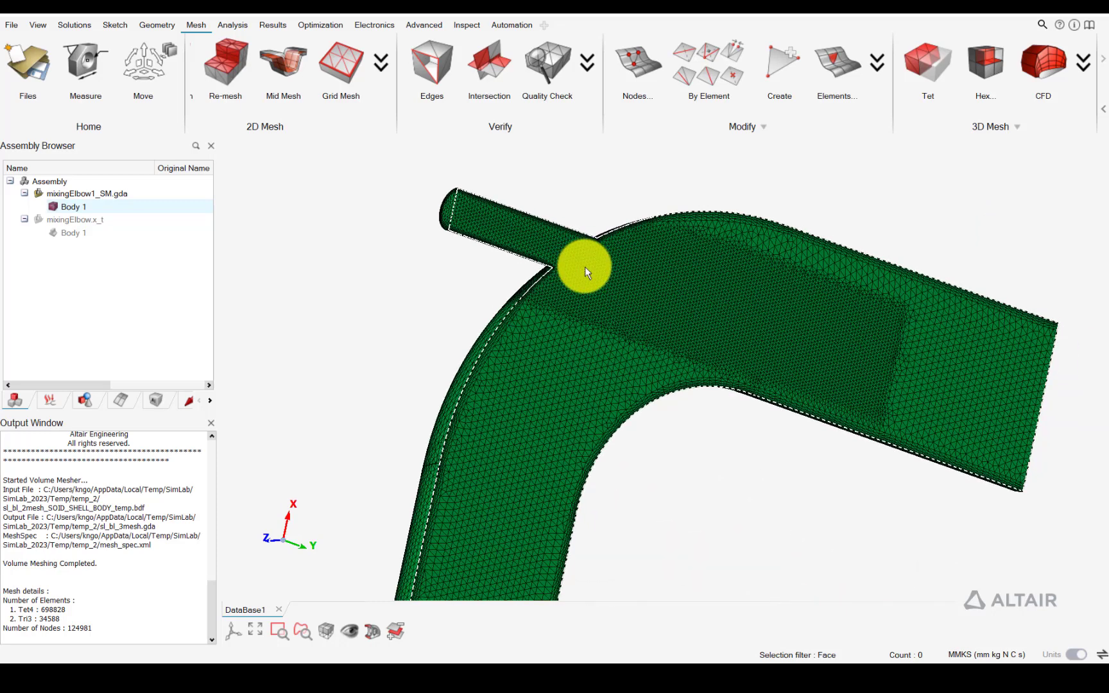
Create a steady-state AcuSolve flow solution on the meshed elbow body, incompressible and turbulent with Spalart-Allmaras and heat transfer
{"action": "left_click", "coordinate": [160, 27]}
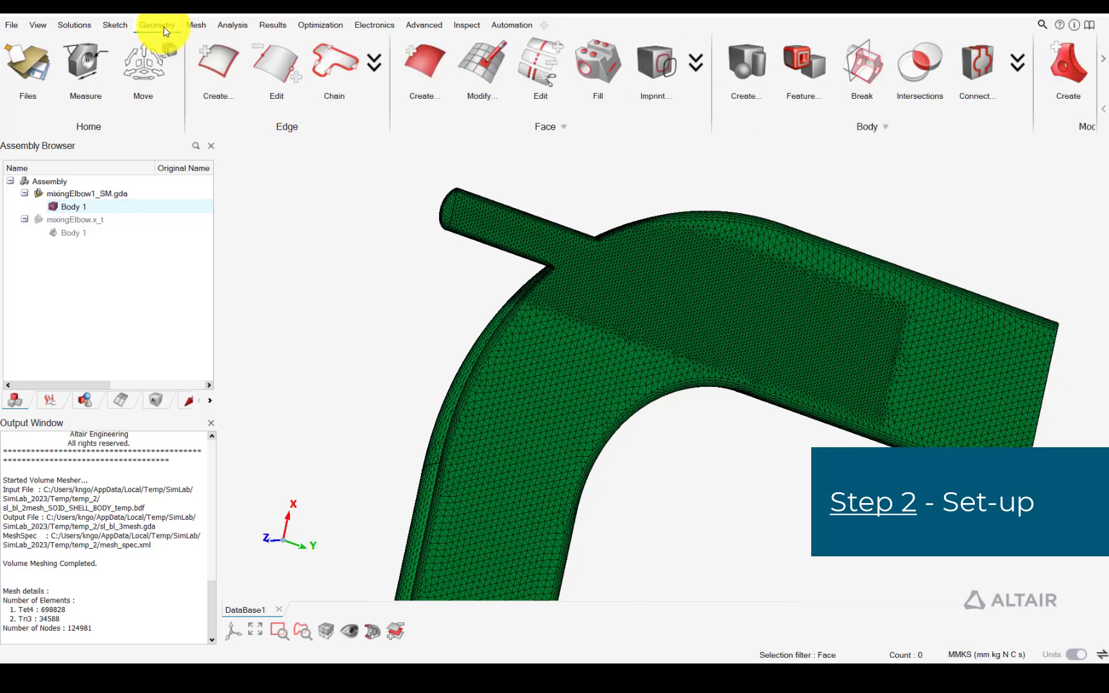
{"action": "left_click", "coordinate": [195, 25]}
{"action": "left_click", "coordinate": [74, 25]}
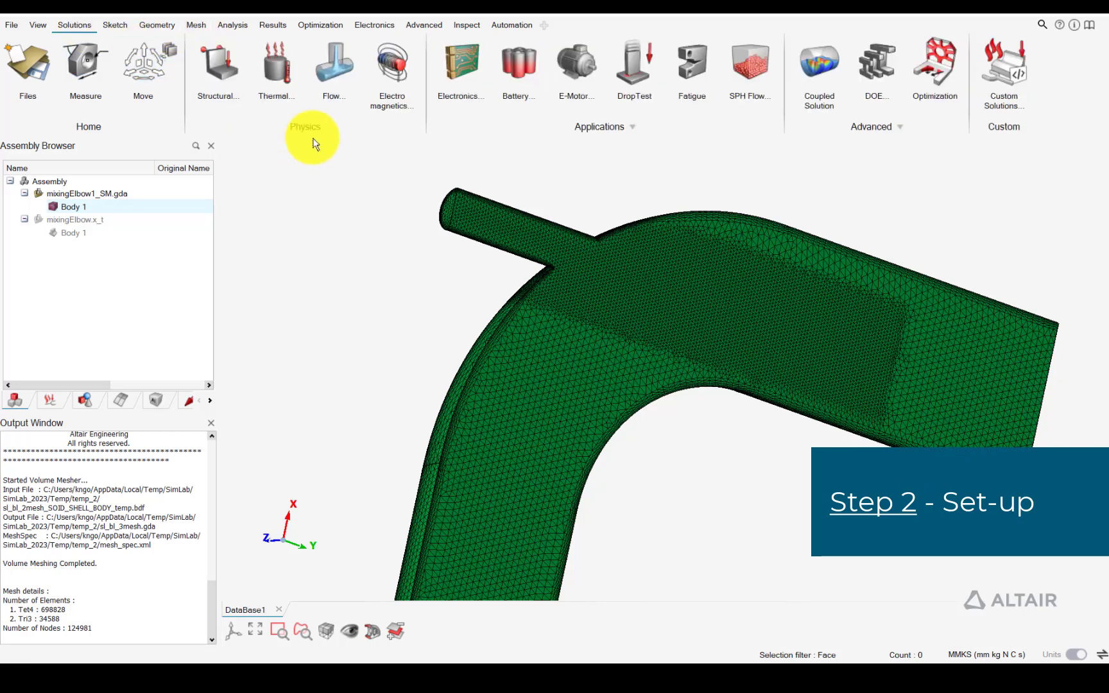
{"action": "left_click", "coordinate": [334, 64]}
{"action": "left_click", "coordinate": [329, 167]}
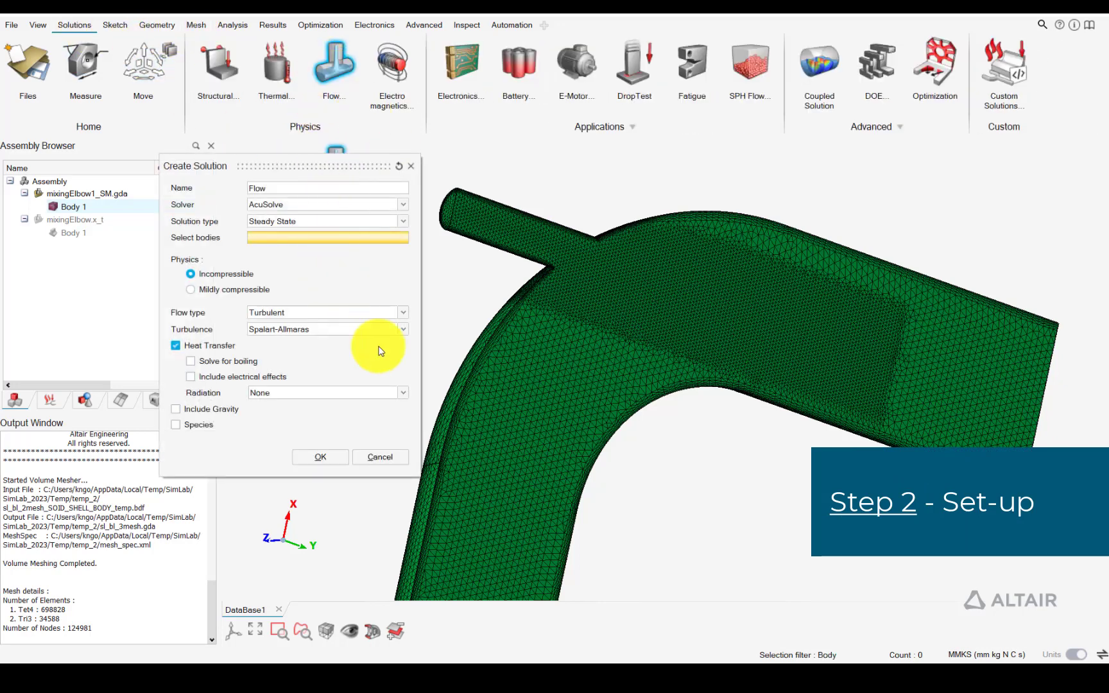
{"action": "left_click", "coordinate": [80, 212]}
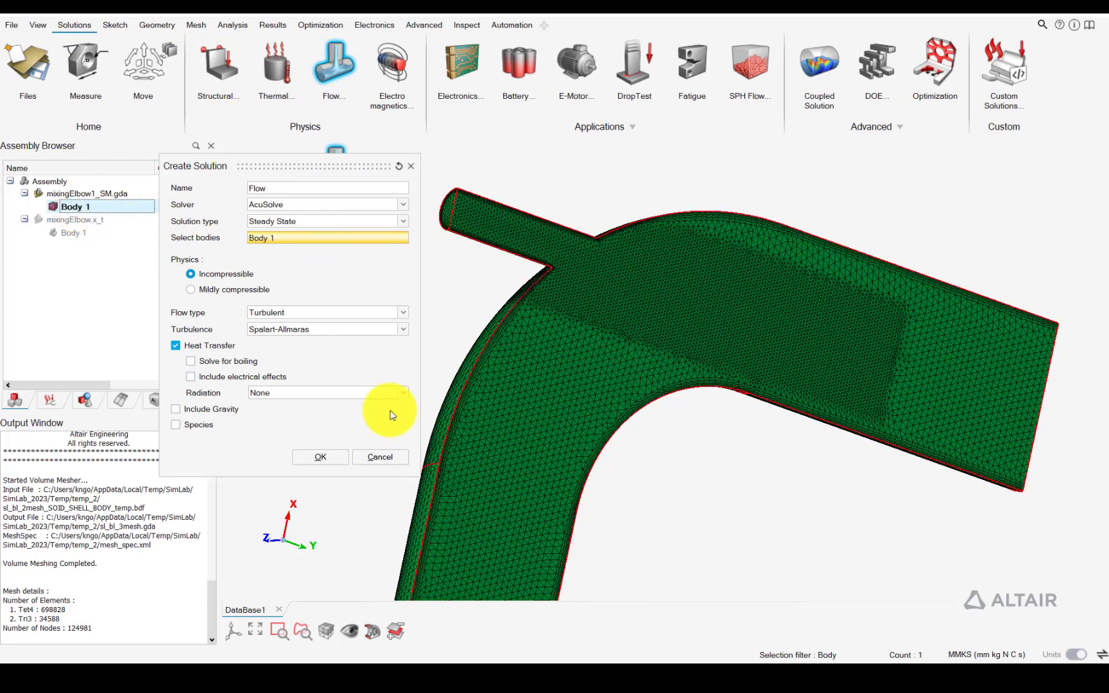
{"action": "left_click", "coordinate": [329, 458]}
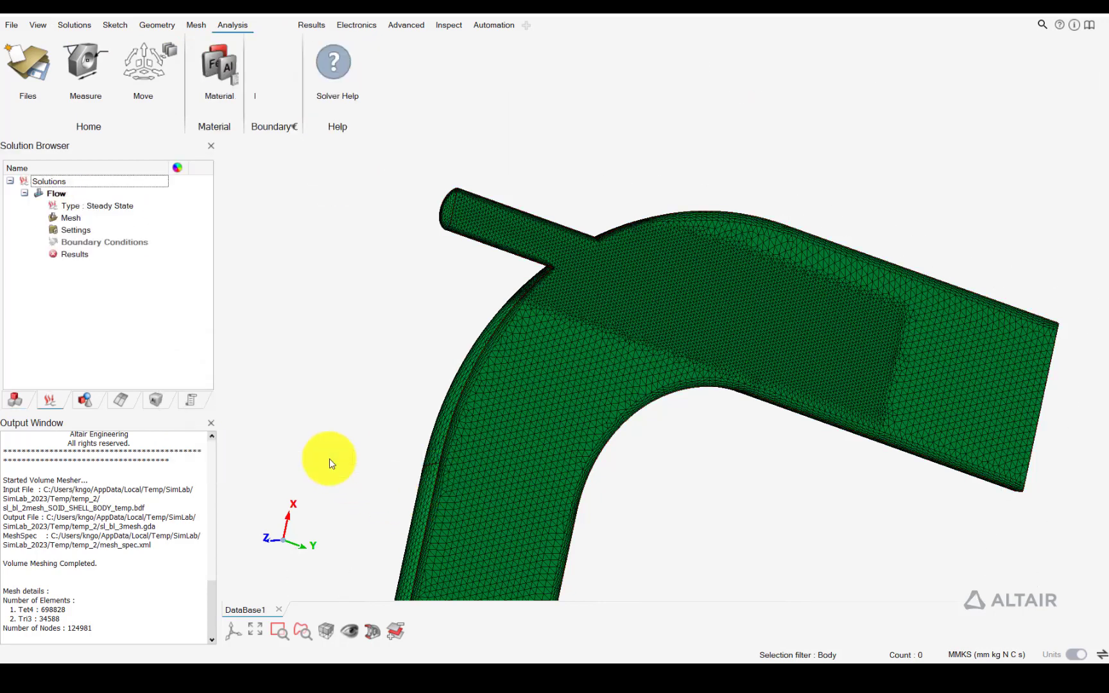
Set the derived quantity output frequency to 1 in the flow solution's result request
{"action": "middle_click_drag", "start_coordinate": [520, 408], "coordinate": [536, 384]}
{"action": "scroll", "coordinate": [556, 311], "scroll_direction": "up", "scroll_amount": 5}
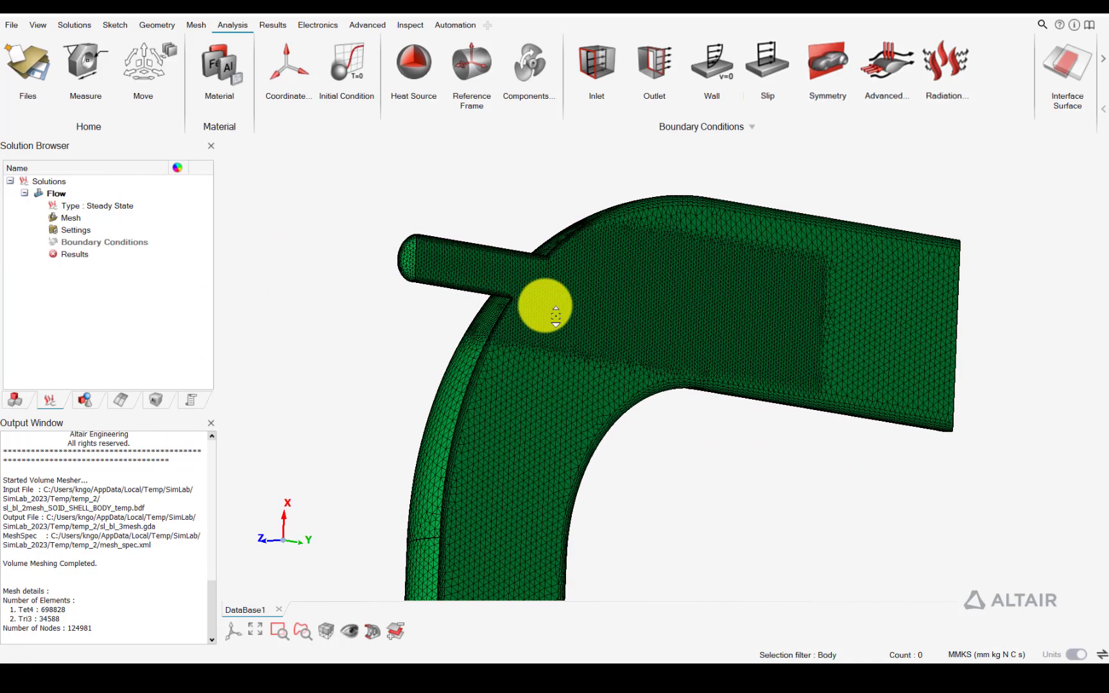
{"action": "right_click", "coordinate": [74, 230]}
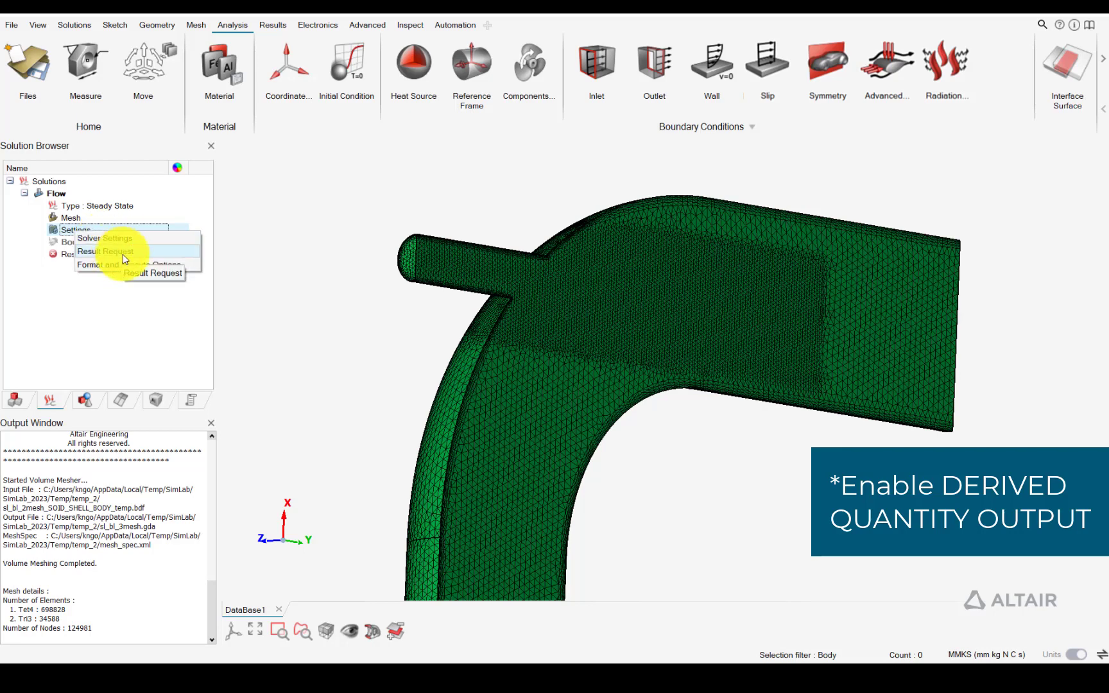
{"action": "left_click", "coordinate": [122, 252]}
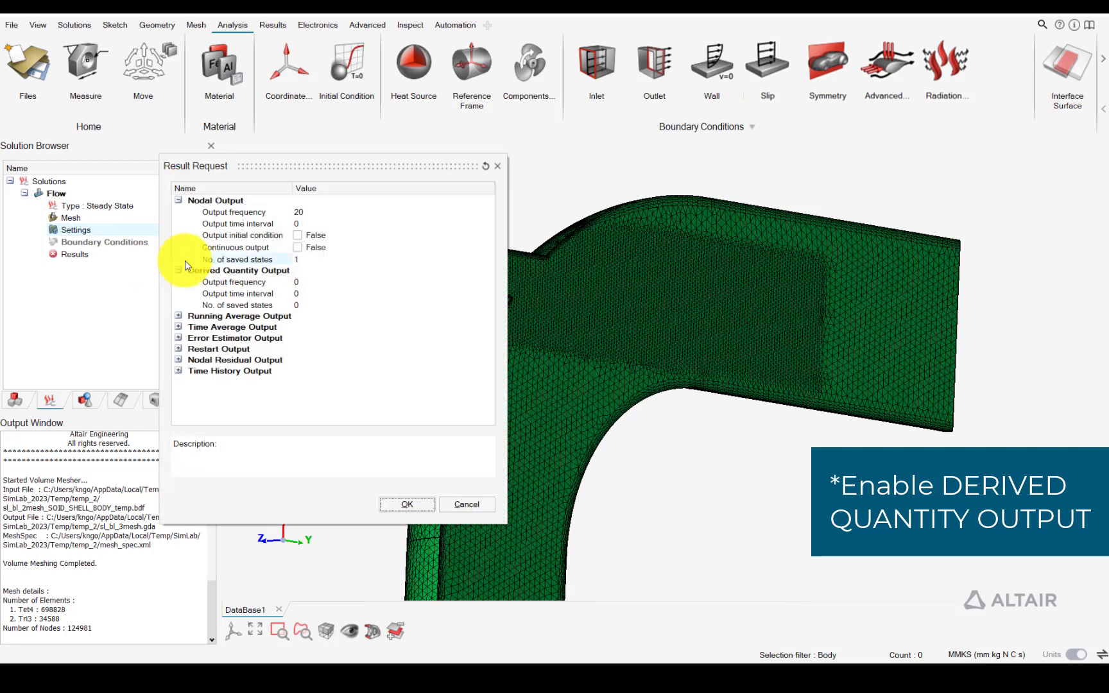
{"action": "left_click", "coordinate": [178, 270]}
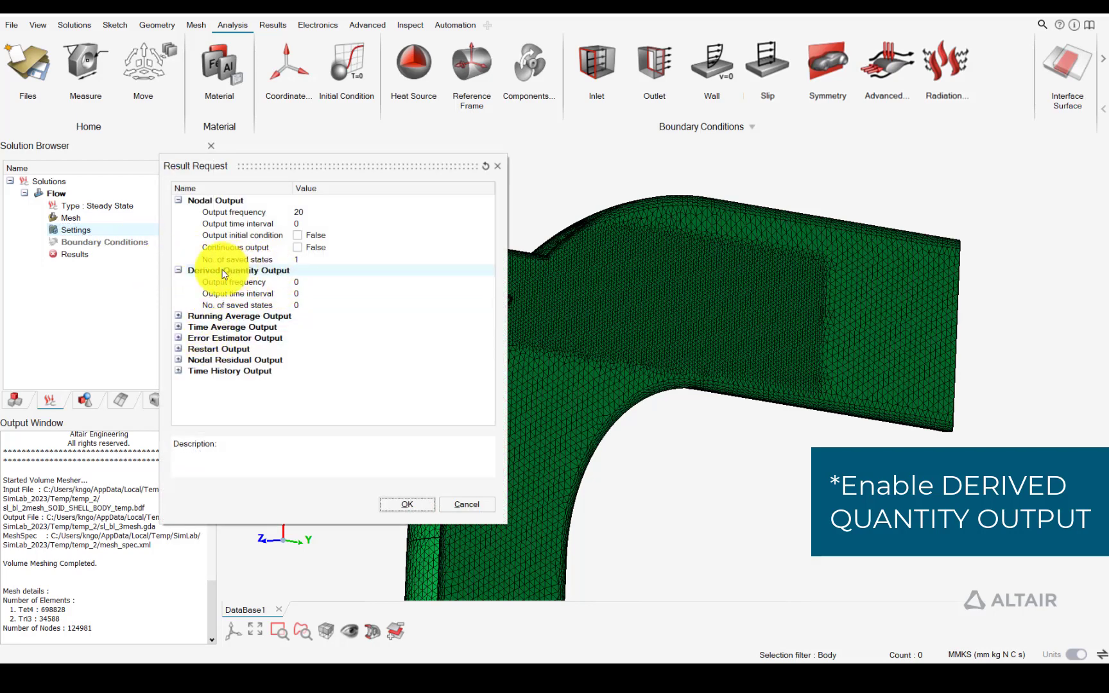
{"action": "left_click", "coordinate": [303, 281]}
{"action": "type", "text": "1"}
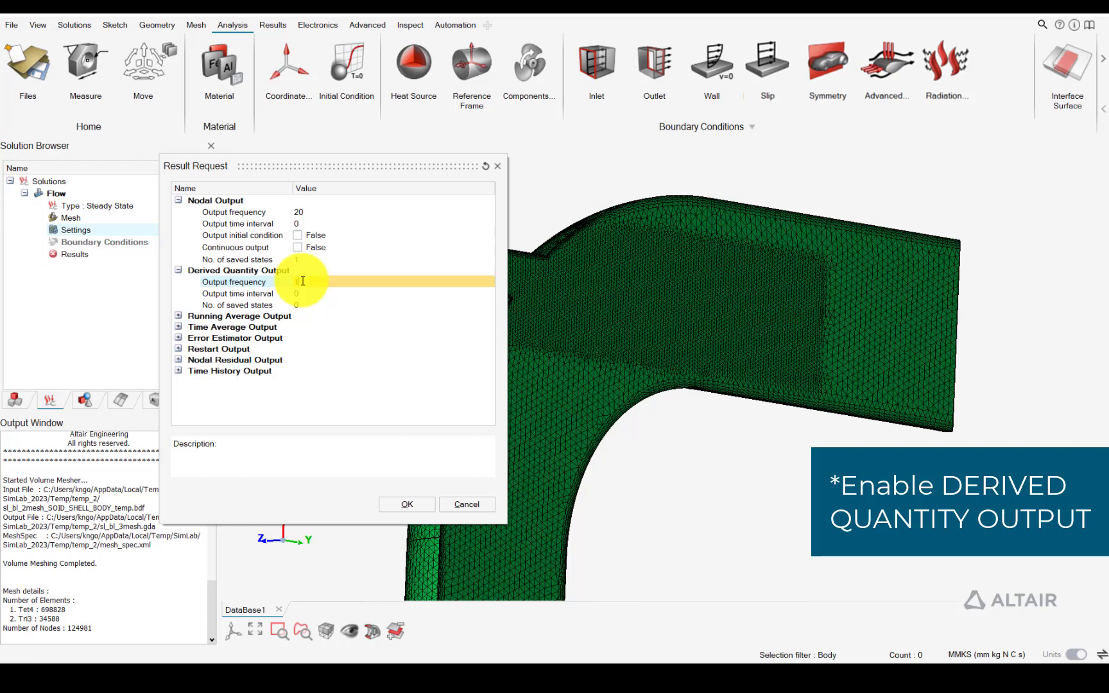
{"action": "left_click", "coordinate": [406, 503]}
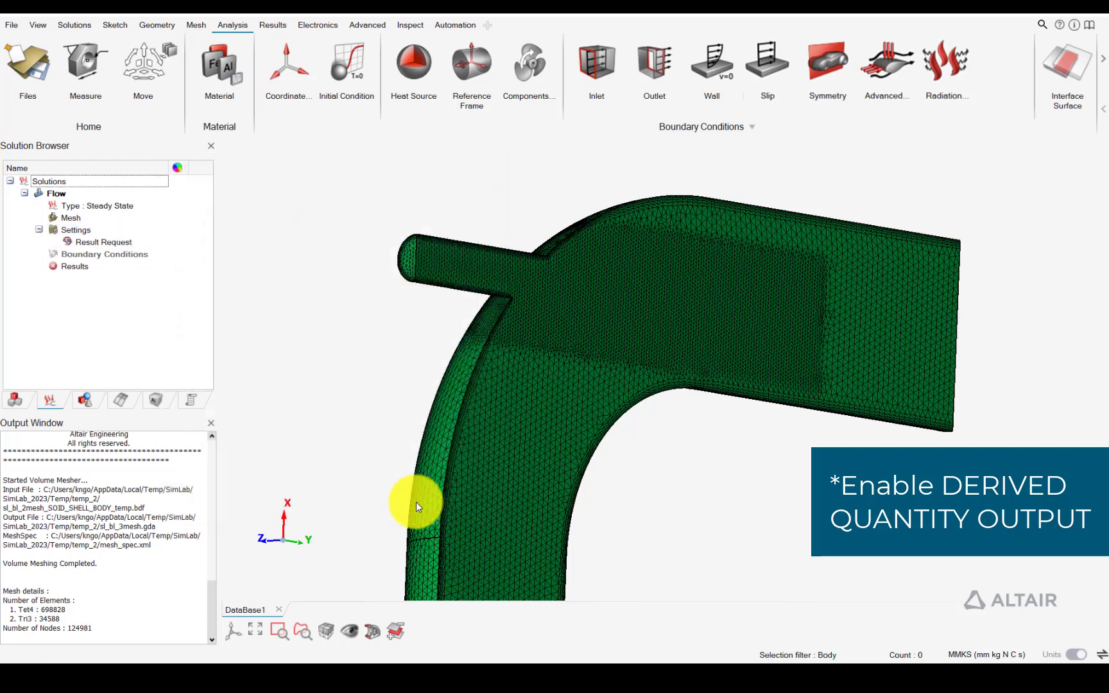
Set the number of processors to 28 in the flow solution's format and execute options
{"action": "right_click", "coordinate": [88, 232]}
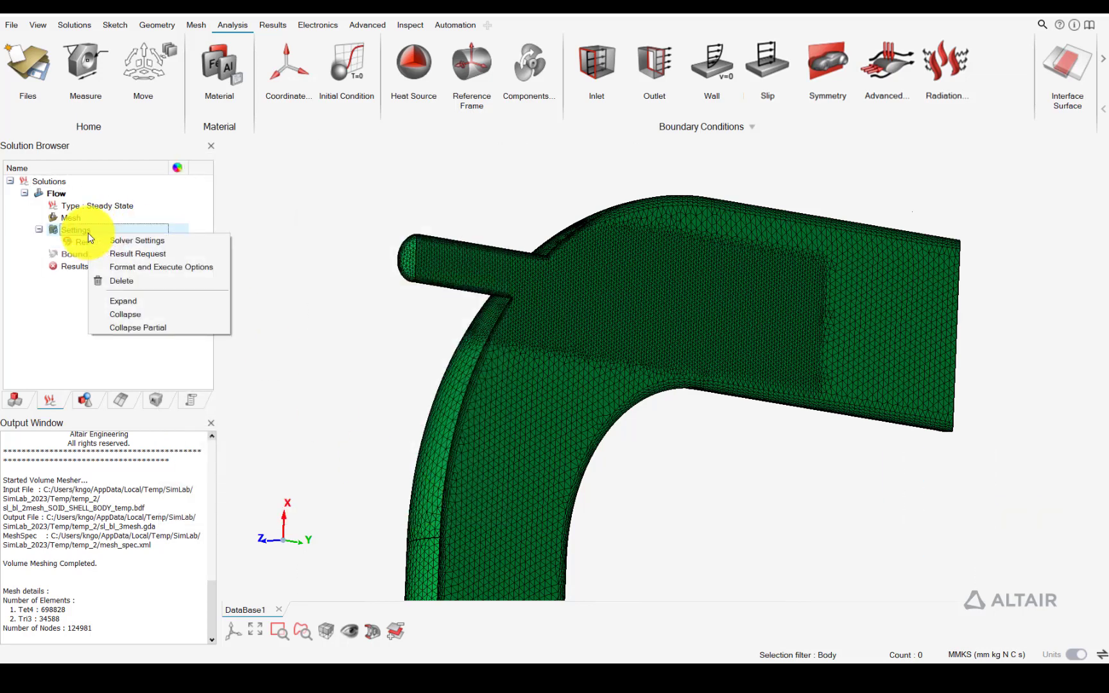
{"action": "left_click", "coordinate": [143, 265]}
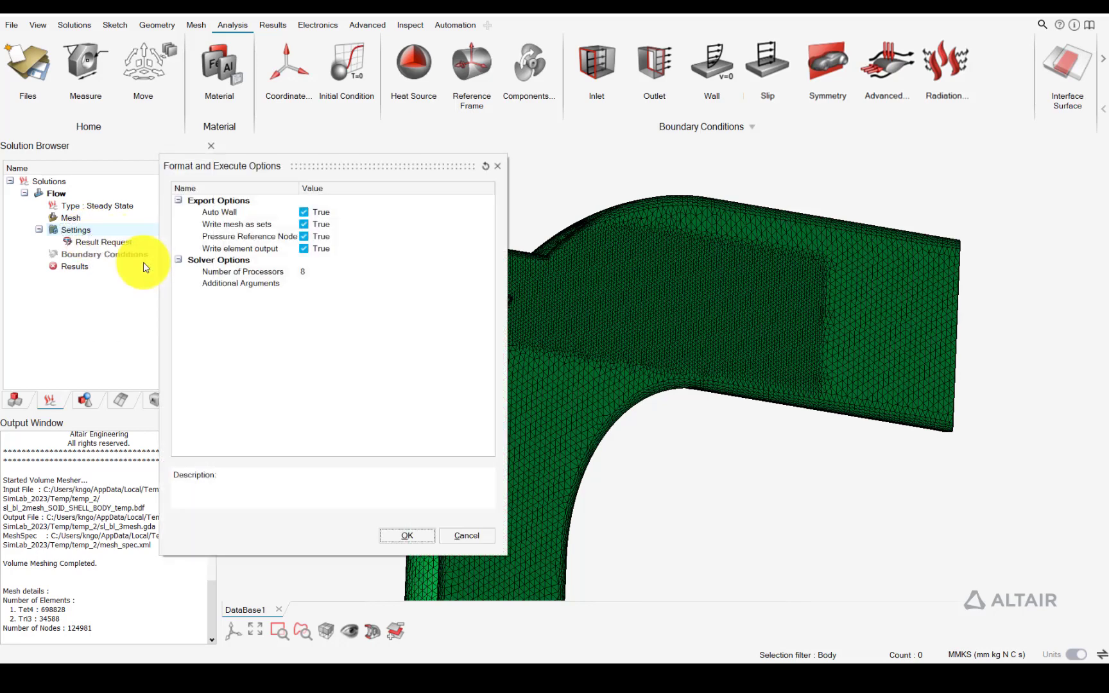
{"action": "left_click", "coordinate": [294, 272]}
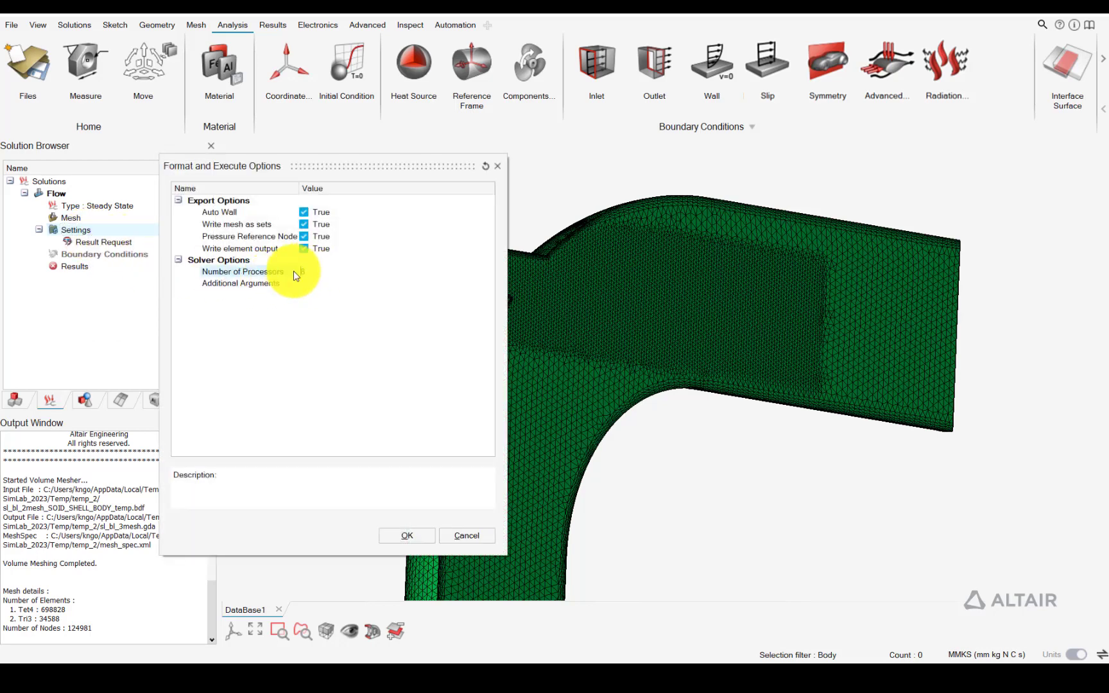
{"action": "type", "text": "28"}
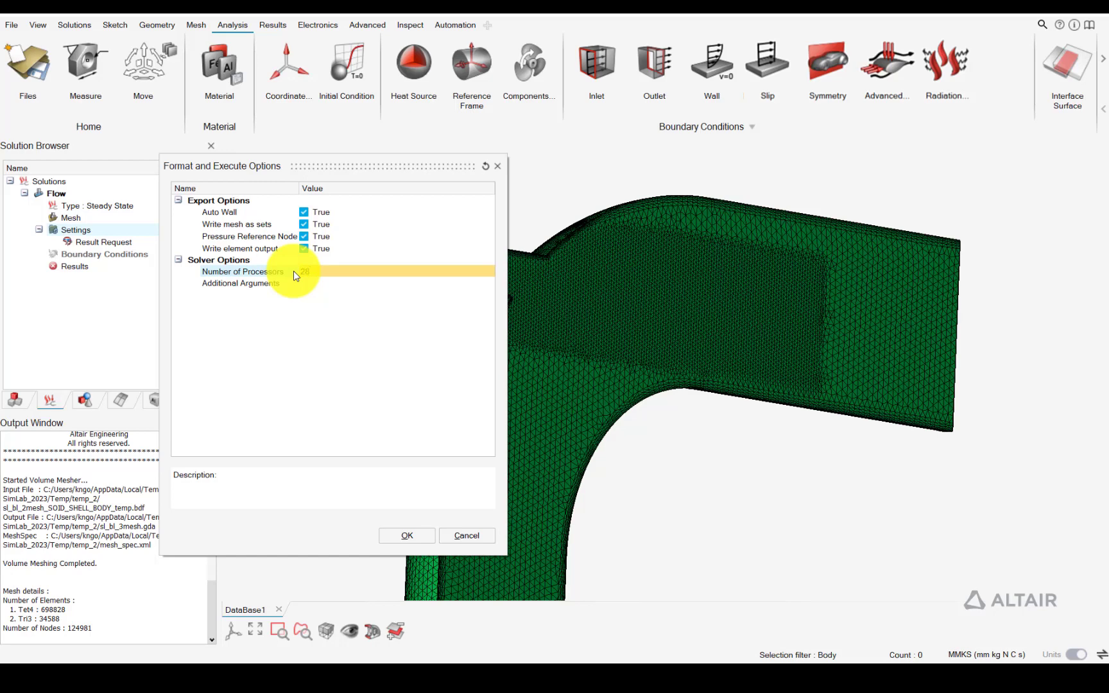
{"action": "left_click", "coordinate": [393, 534]}
Review the inlet, outlet, wall temperature and symmetry conditions in the Slide1.JPG diagram in the Photos app
{"action": "scroll", "coordinate": [546, 350], "scroll_direction": "down", "scroll_amount": 2}
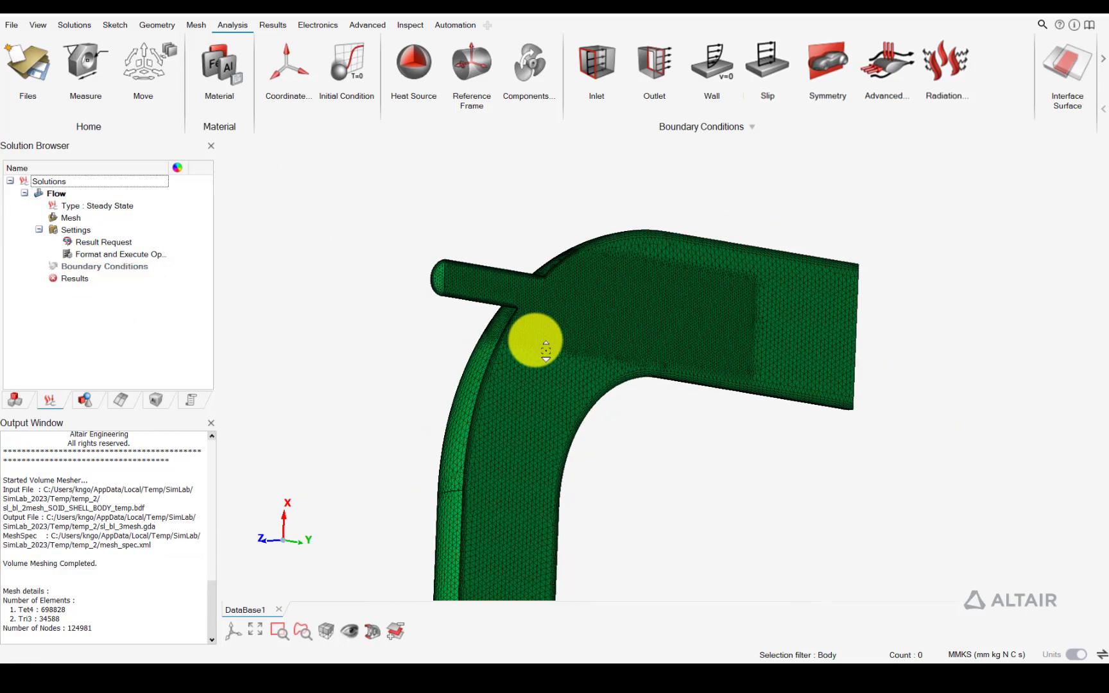
{"action": "scroll", "coordinate": [544, 350], "scroll_direction": "down", "scroll_amount": 2}
{"action": "right_click_drag", "start_coordinate": [556, 341], "coordinate": [556, 283]}
{"action": "scroll", "coordinate": [554, 281], "scroll_direction": "up", "scroll_amount": 3}
{"action": "scroll", "coordinate": [517, 369], "scroll_direction": "down", "scroll_amount": 1}
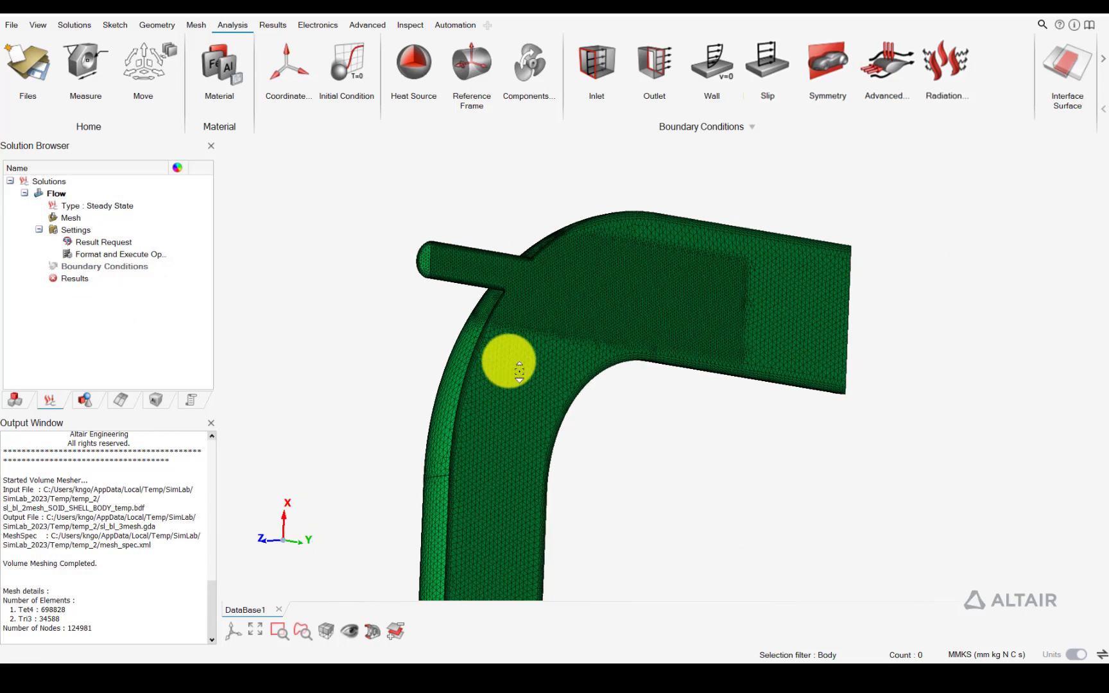
{"action": "scroll", "coordinate": [519, 371], "scroll_direction": "down", "scroll_amount": 1}
{"action": "mouse_move", "coordinate": [618, 661]}
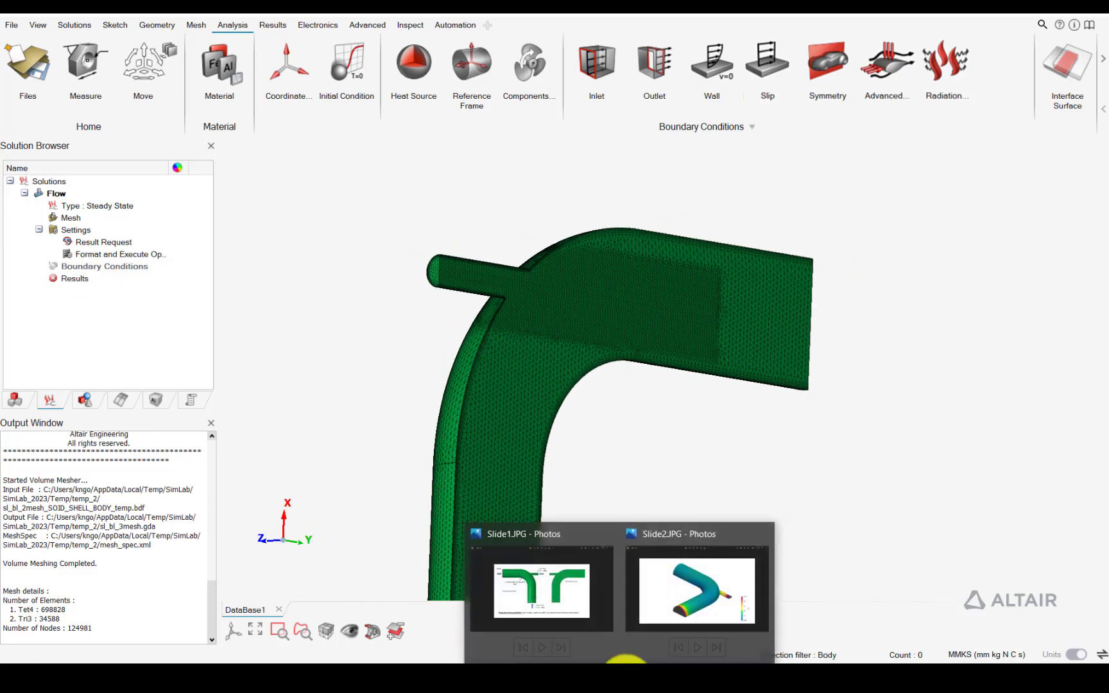
{"action": "left_click", "coordinate": [595, 602]}
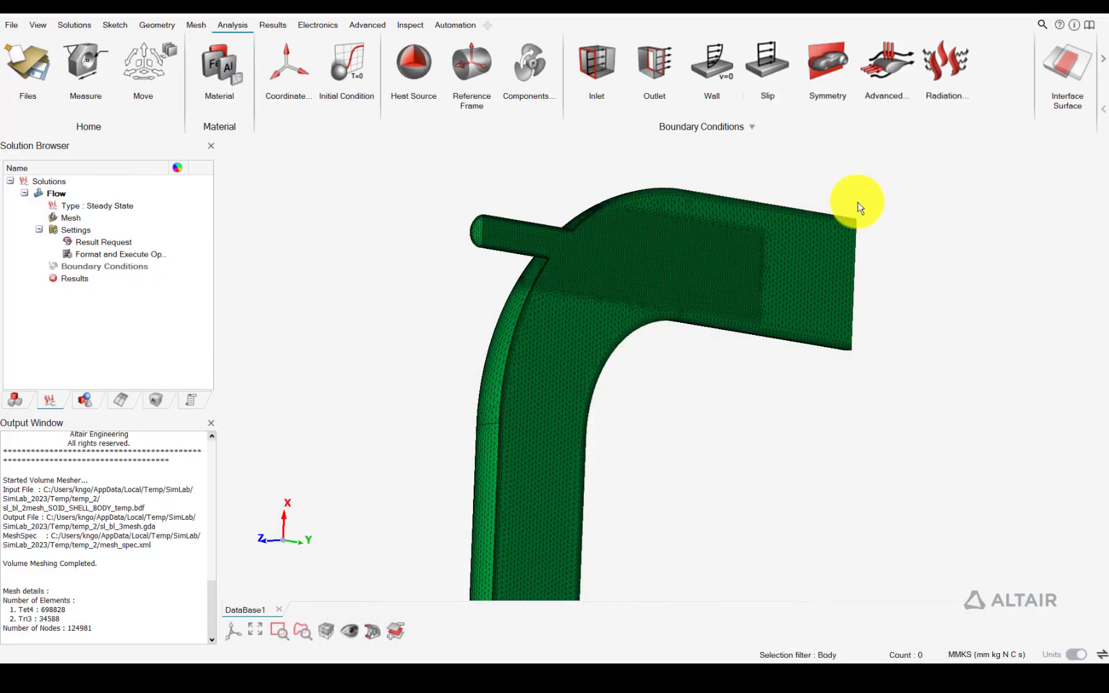
Start a velocity inlet boundary condition named smaller_inlet on the end face of the small side pipe
{"action": "middle_click_drag", "start_coordinate": [860, 208], "coordinate": [631, 181]}
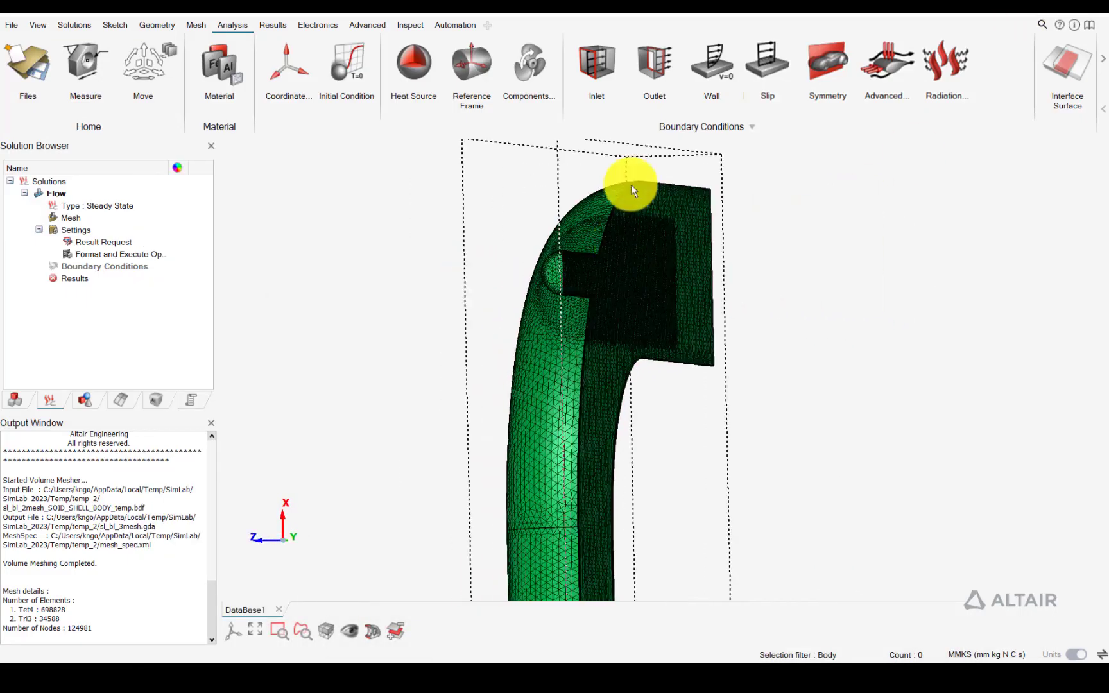
{"action": "left_click", "coordinate": [598, 96]}
{"action": "left_click", "coordinate": [558, 277]}
{"action": "left_click_drag", "start_coordinate": [326, 190], "coordinate": [234, 196]}
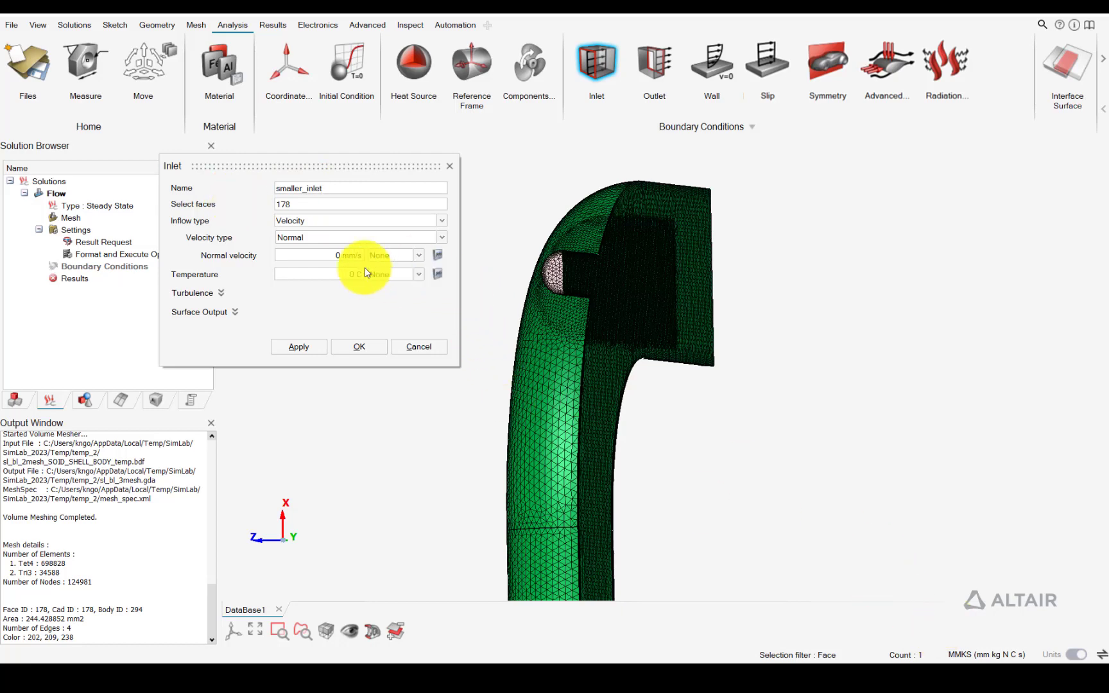
Switch the units to MKS (m kg N s) and create smaller_inlet with a normal velocity of 2 m/s and temperature of 298 K
{"action": "left_click", "coordinate": [1001, 655]}
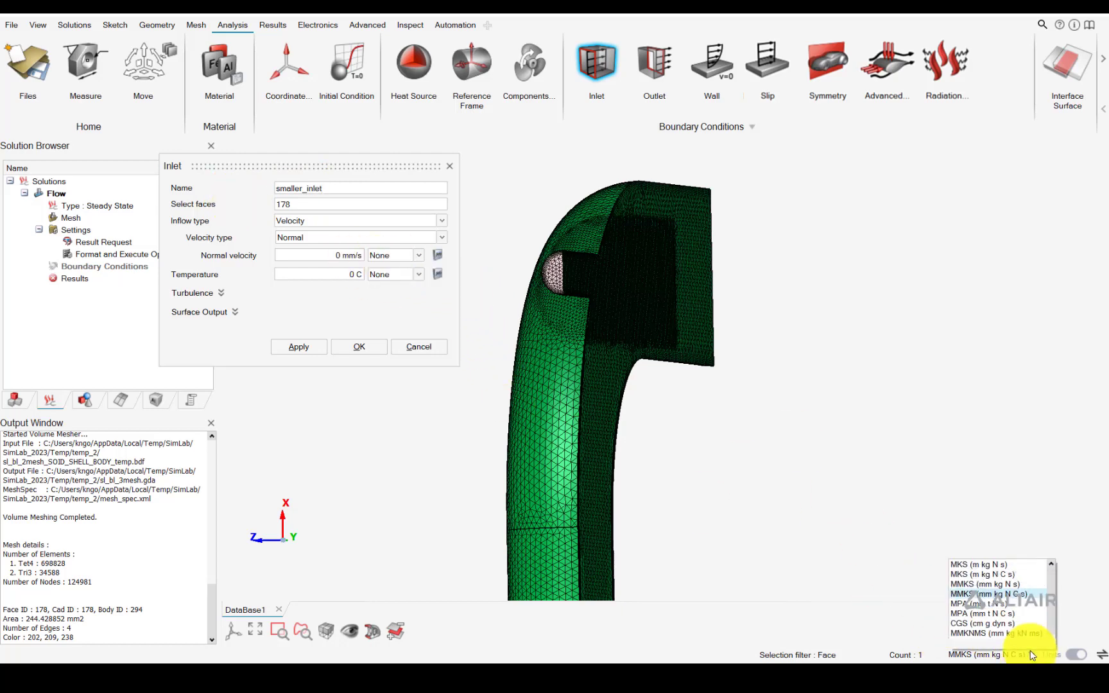
{"action": "left_click", "coordinate": [1018, 569]}
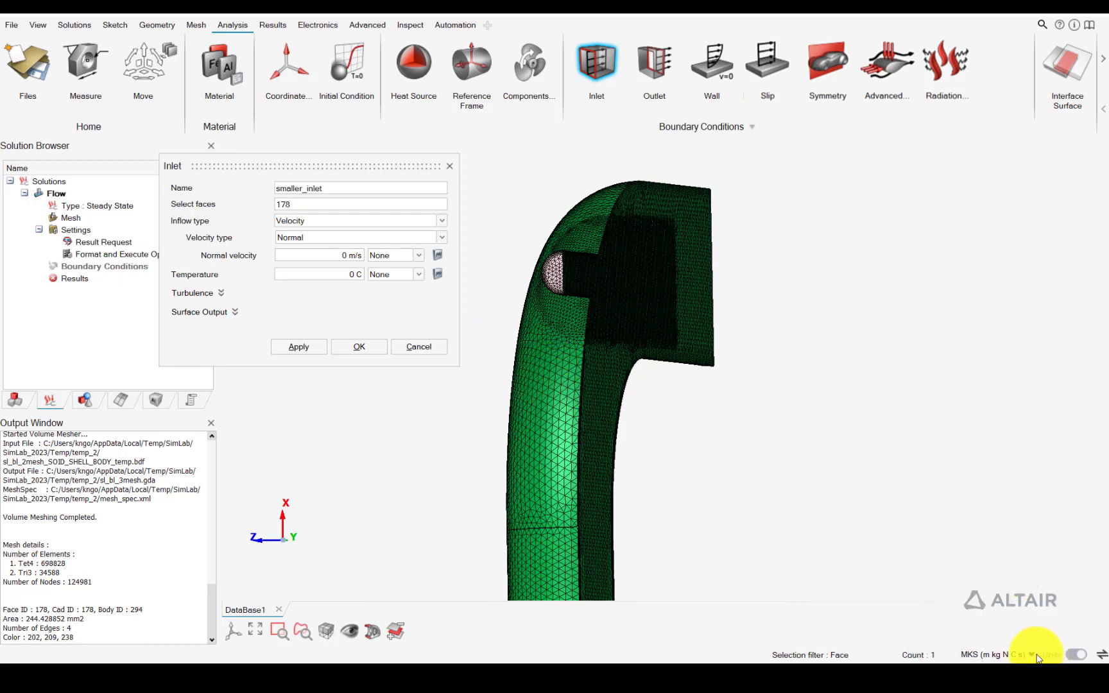
{"action": "left_click", "coordinate": [1034, 655]}
{"action": "left_click", "coordinate": [988, 558]}
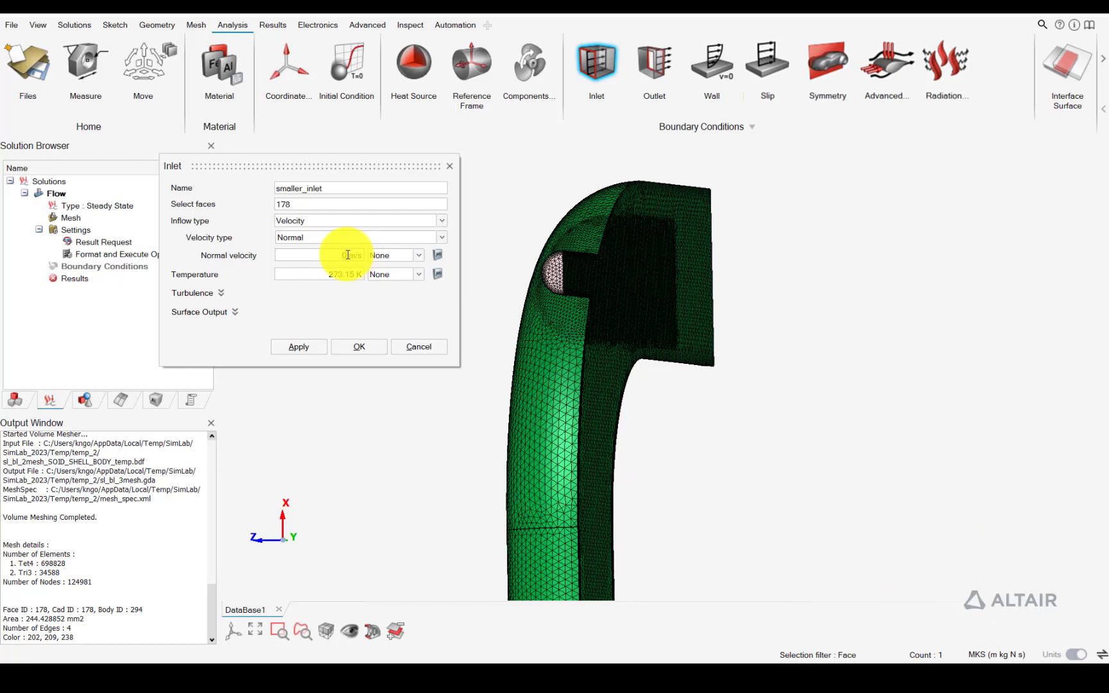
{"action": "left_click_drag", "start_coordinate": [330, 276], "coordinate": [360, 280]}
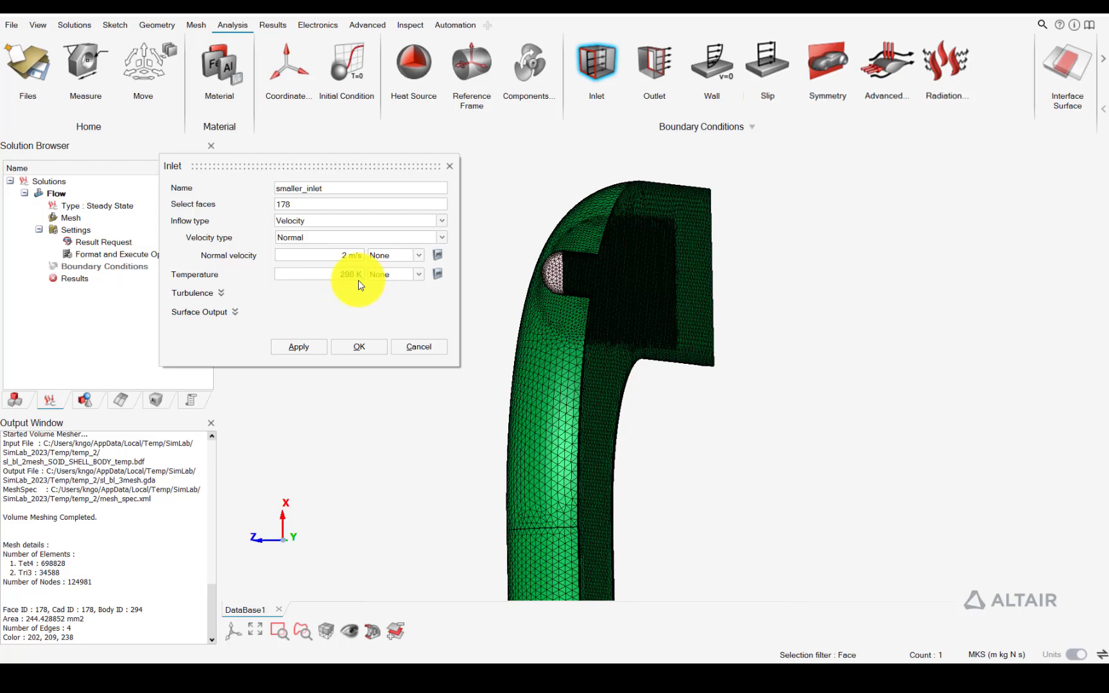
{"action": "left_click", "coordinate": [367, 347]}
Create a velocity inlet named main_inlet on the main inlet end face of the large pipe with a normal velocity of 1 m/s
{"action": "scroll", "coordinate": [507, 368], "scroll_direction": "down", "scroll_amount": 2}
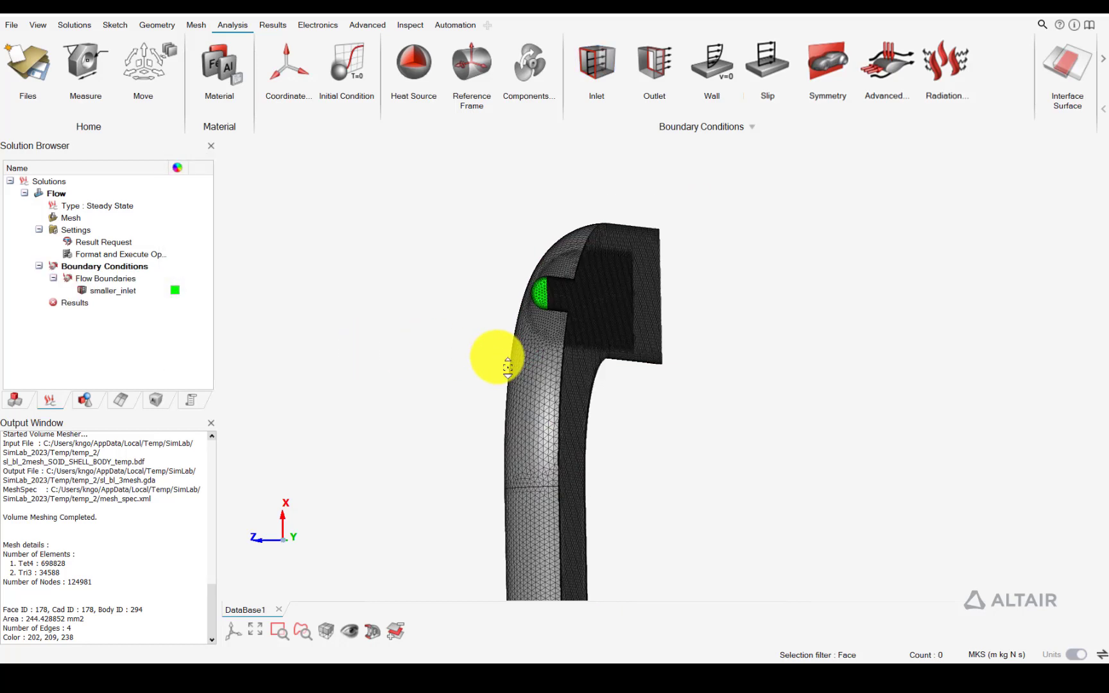
{"action": "middle_click_drag", "start_coordinate": [507, 368], "coordinate": [544, 302]}
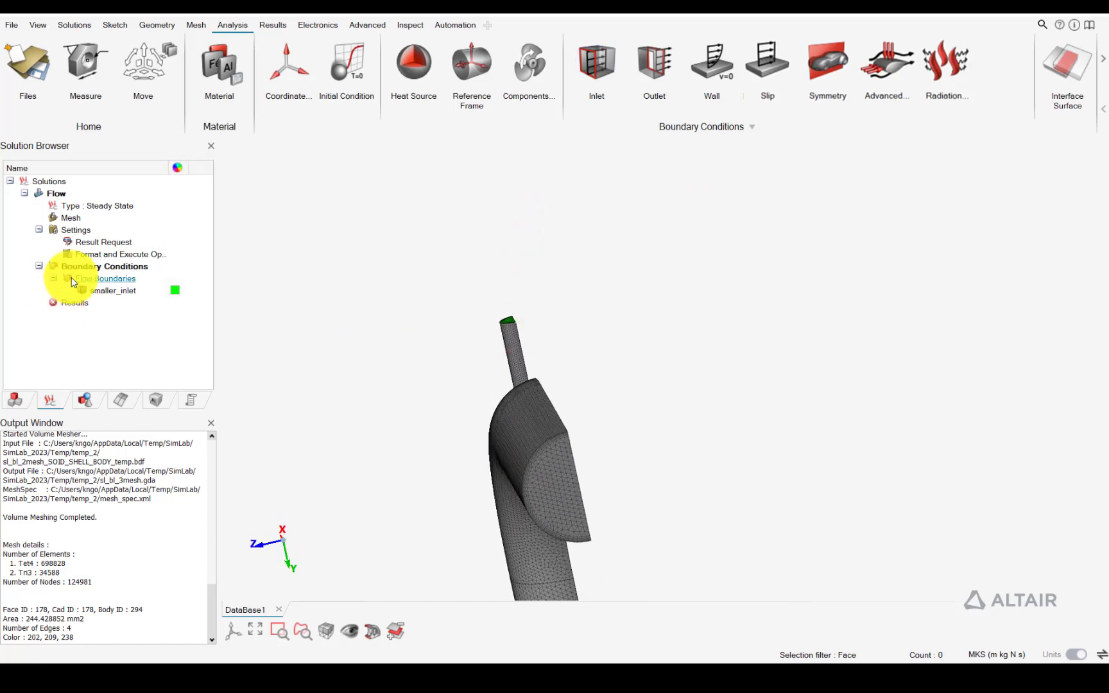
{"action": "left_click", "coordinate": [596, 64]}
{"action": "left_click", "coordinate": [556, 487]}
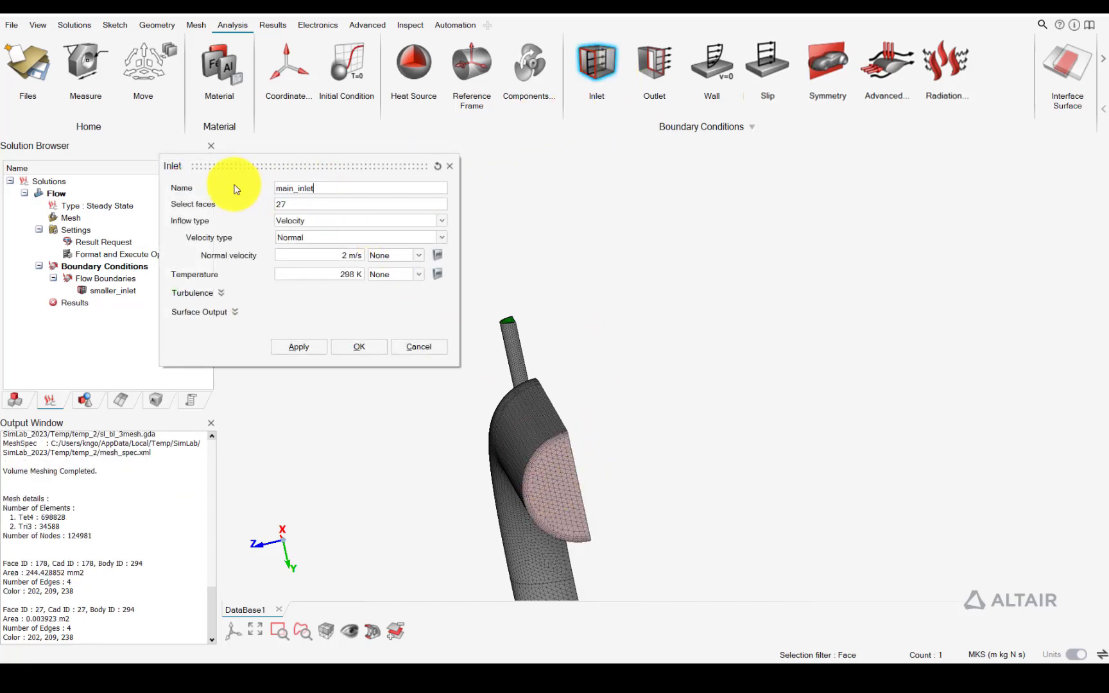
{"action": "left_click", "coordinate": [346, 256]}
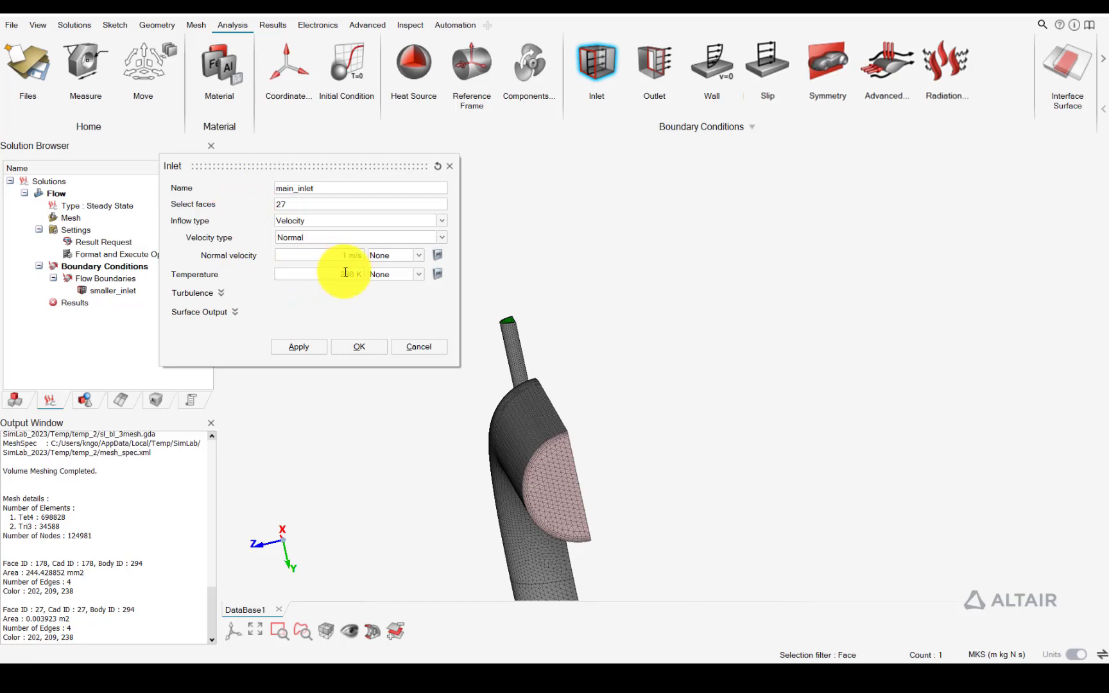
{"action": "type", "text": "1"}
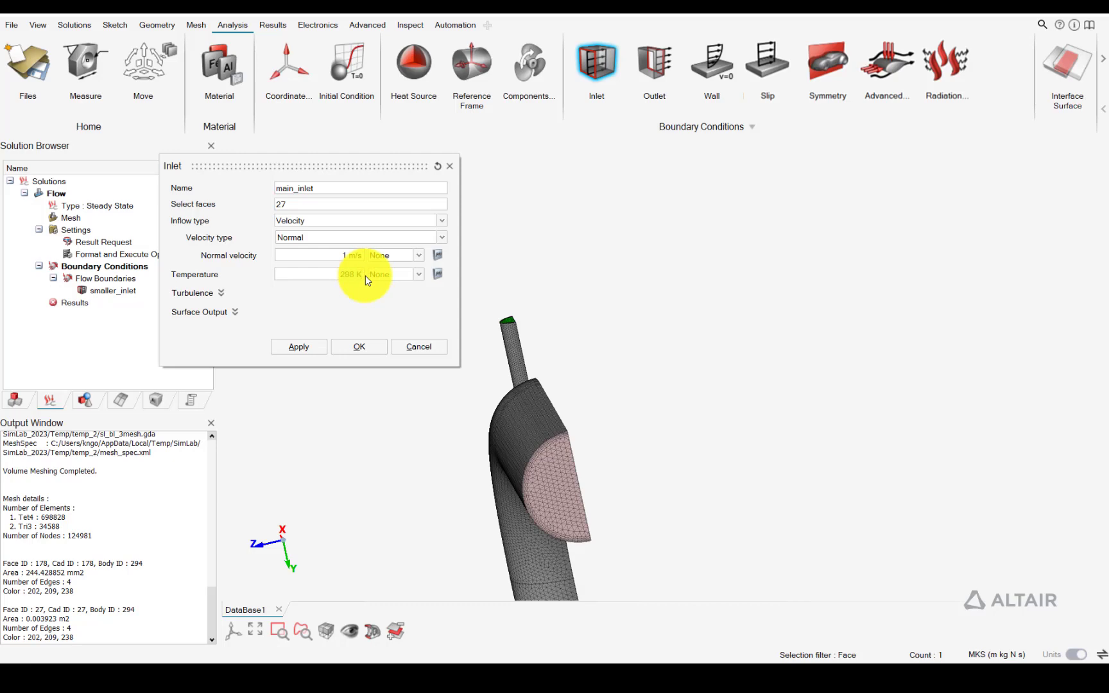
{"action": "left_click", "coordinate": [348, 348]}
Create an outlet boundary condition with 0 Pa static pressure on the other end face of the large pipe
{"action": "middle_click_drag", "start_coordinate": [528, 376], "coordinate": [387, 393]}
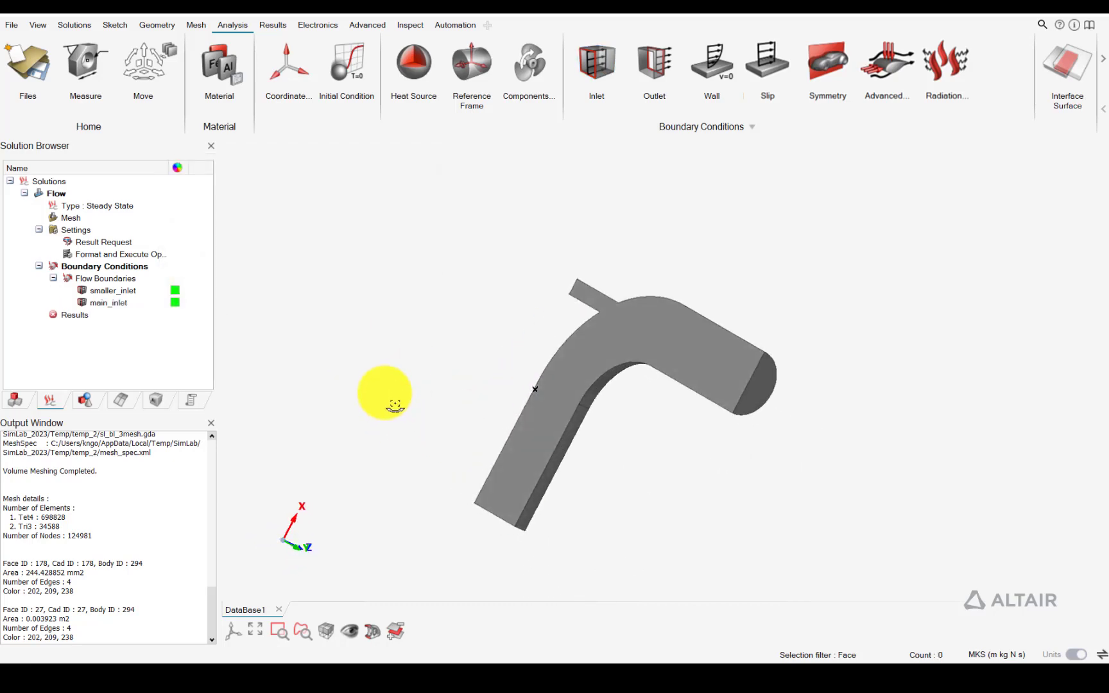
{"action": "scroll", "coordinate": [778, 363], "scroll_direction": "up", "scroll_amount": 4}
{"action": "left_click", "coordinate": [653, 64]}
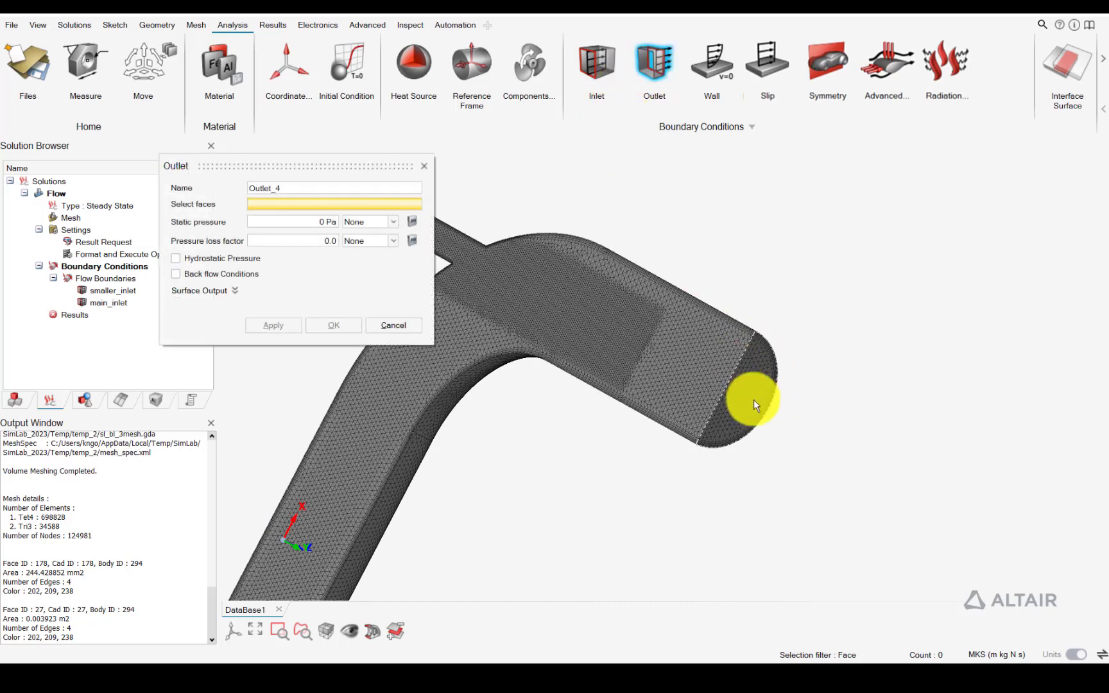
{"action": "left_click", "coordinate": [753, 400]}
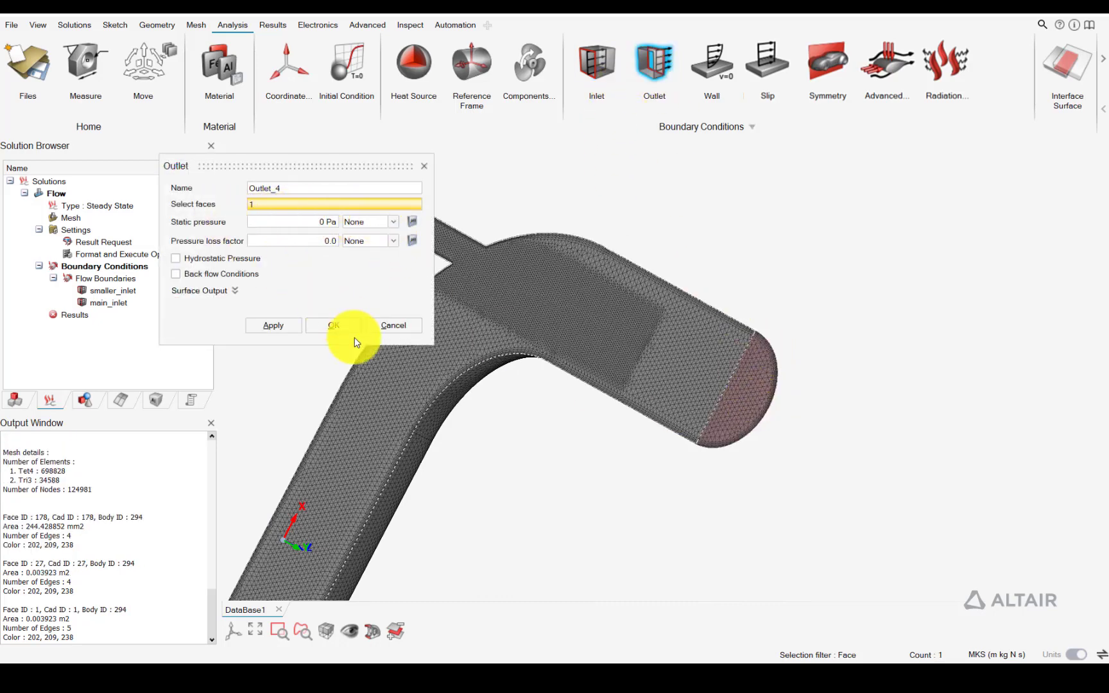
{"action": "left_click", "coordinate": [339, 326]}
Create a symmetry boundary condition named symmetry on the flat cut face of the elbow
{"action": "middle_click_drag", "start_coordinate": [462, 365], "coordinate": [540, 334]}
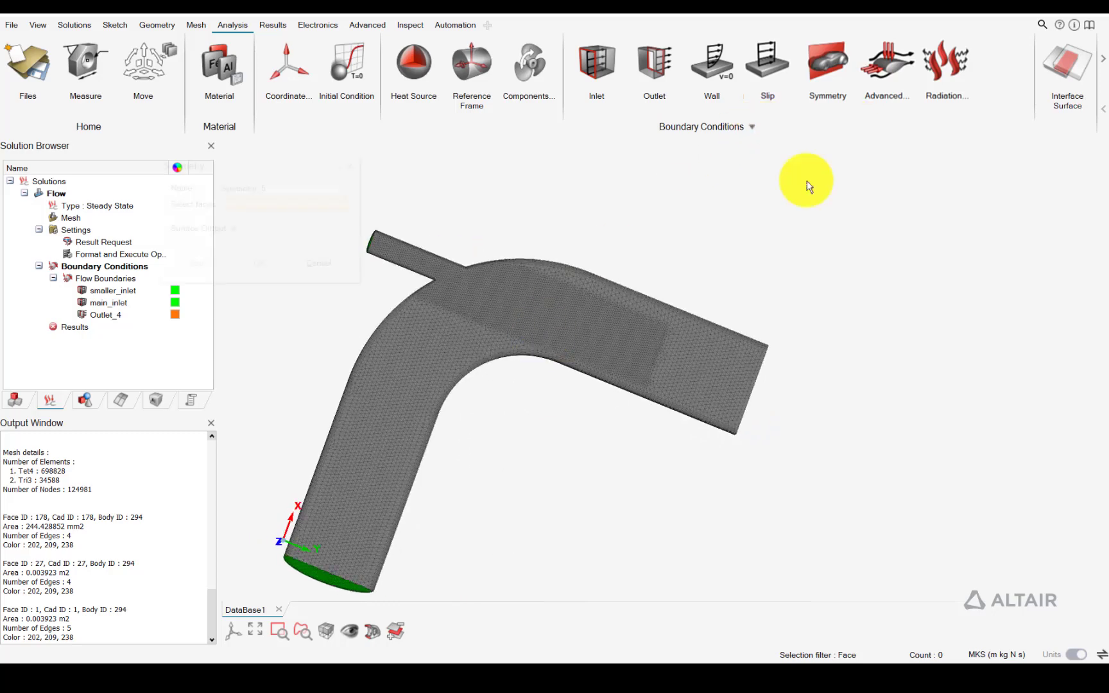
{"action": "left_click", "coordinate": [827, 64]}
{"action": "left_click", "coordinate": [507, 324]}
{"action": "left_click_drag", "start_coordinate": [282, 188], "coordinate": [129, 190]}
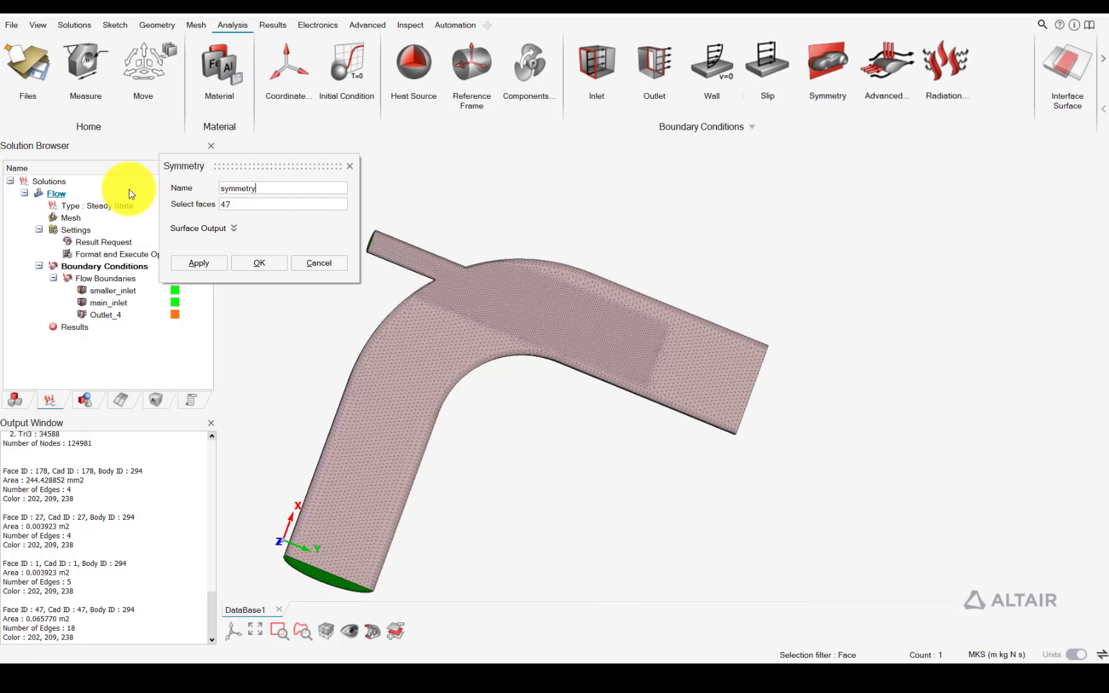
{"action": "type", "text": "symmetry"}
{"action": "left_click", "coordinate": [255, 263]}
Check the constant wall temperature in the Slide1.JPG diagram in the Photos app
{"action": "scroll", "coordinate": [433, 352], "scroll_direction": "down", "scroll_amount": 2}
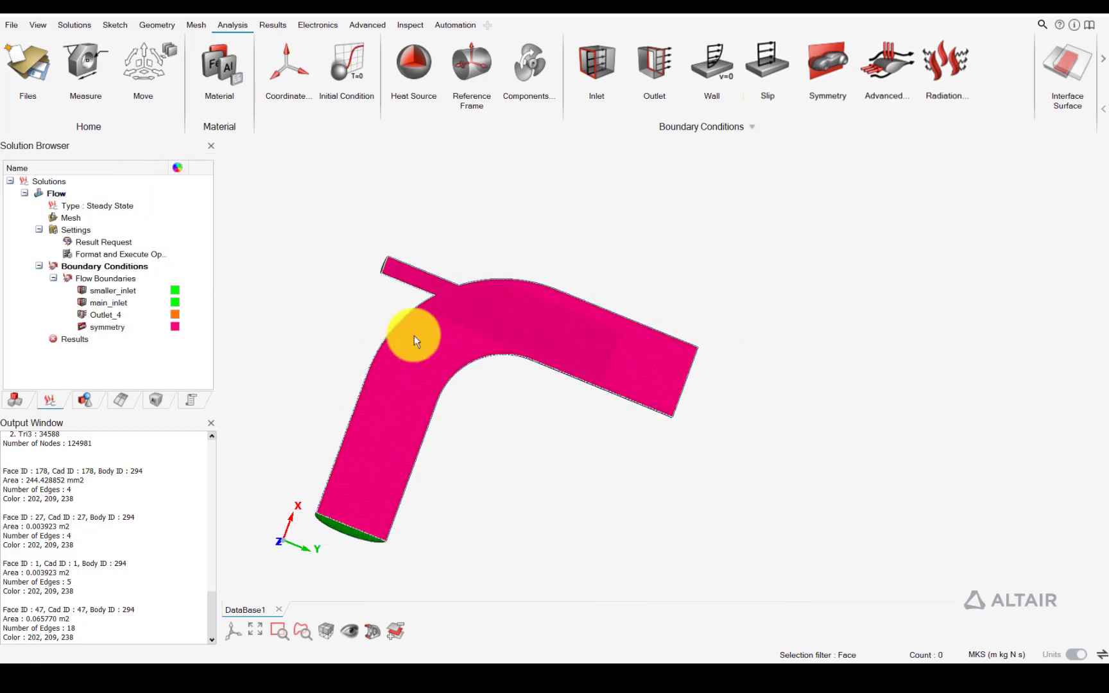
{"action": "middle_click_drag", "start_coordinate": [413, 333], "coordinate": [524, 332]}
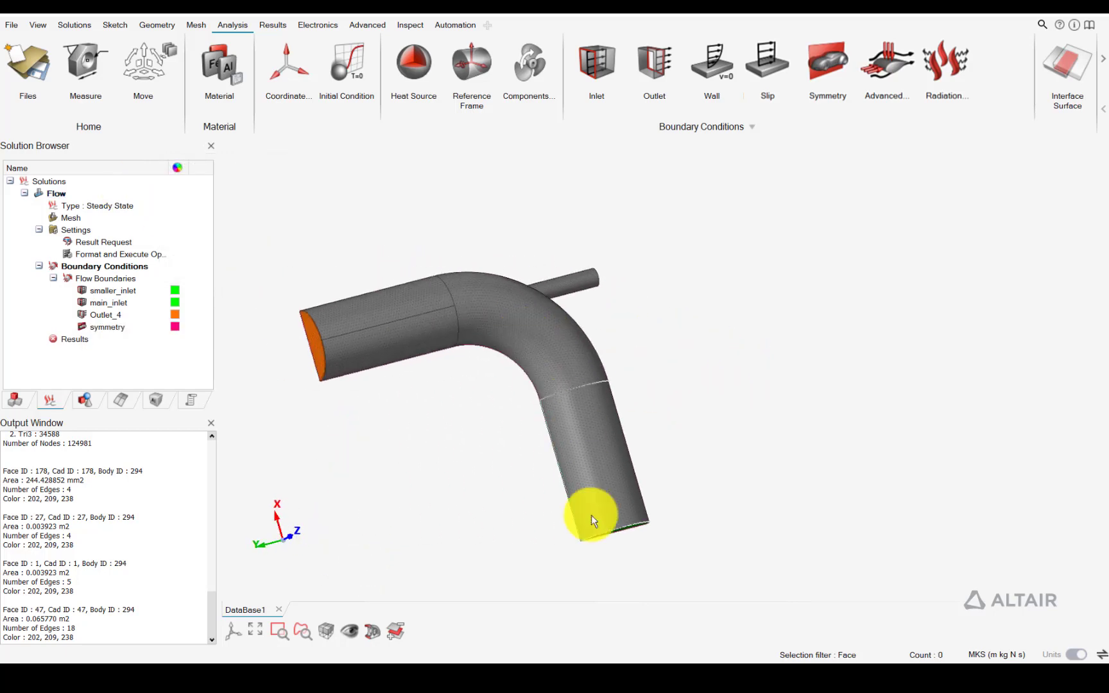
{"action": "mouse_move", "coordinate": [626, 679]}
{"action": "left_click", "coordinate": [562, 606]}
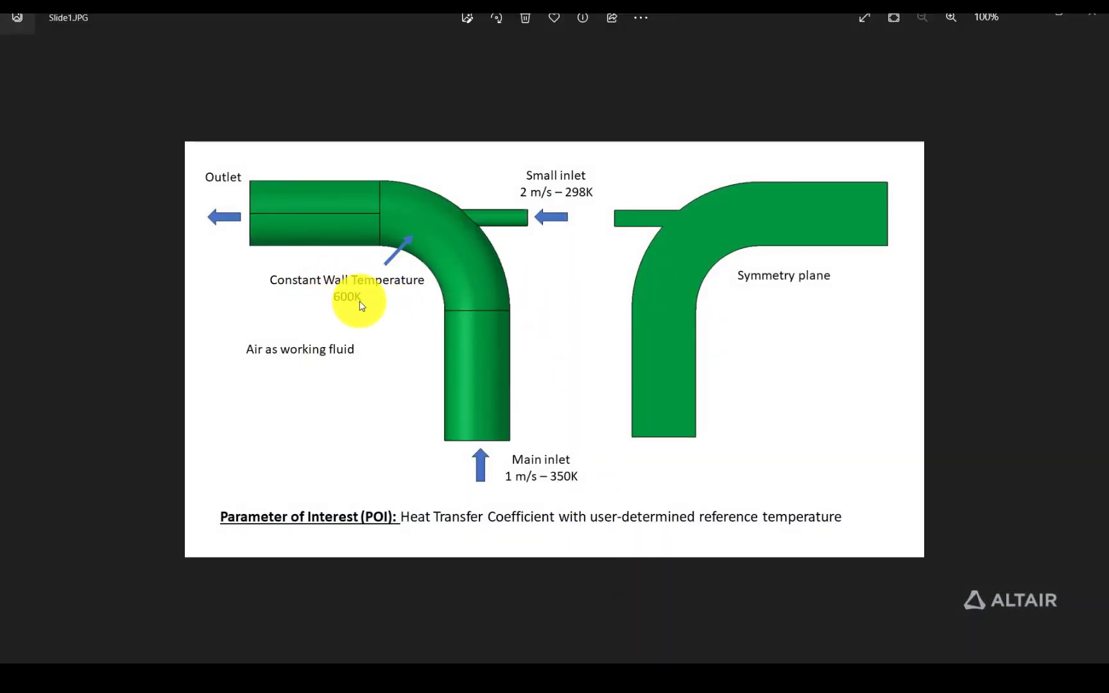
{"action": "left_click", "coordinate": [1027, 21]}
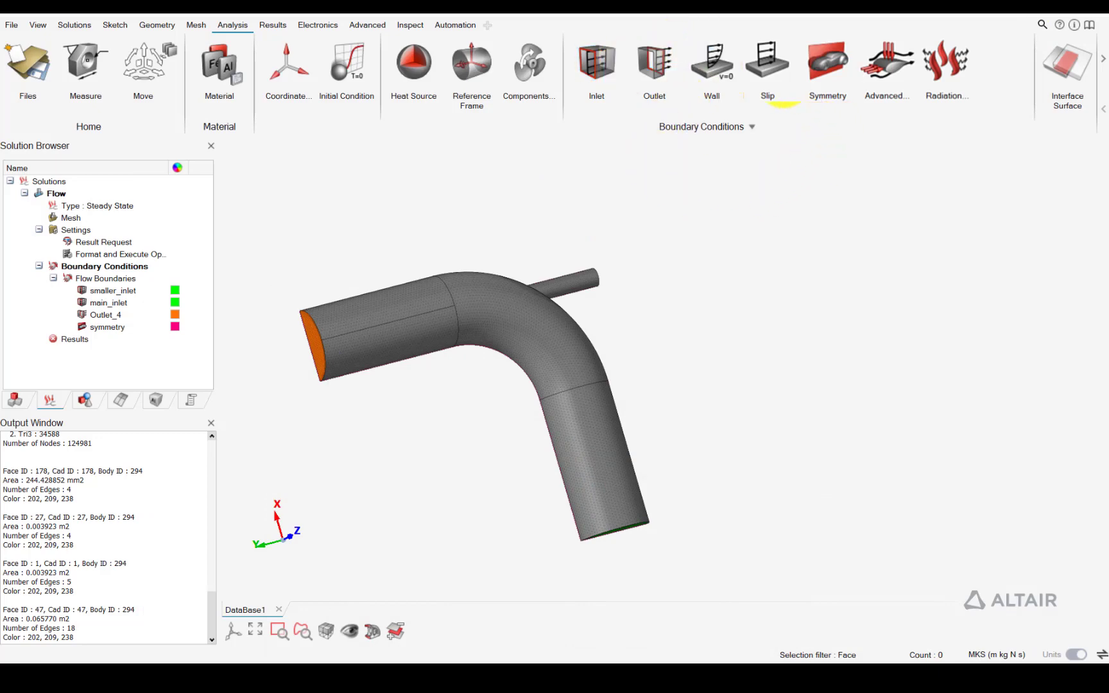
Start a wall boundary condition on the four outer faces of the large elbow pipe and the outer face of the small side pipe
{"action": "left_click", "coordinate": [710, 68]}
{"action": "right_click_drag", "start_coordinate": [653, 255], "coordinate": [796, 236]}
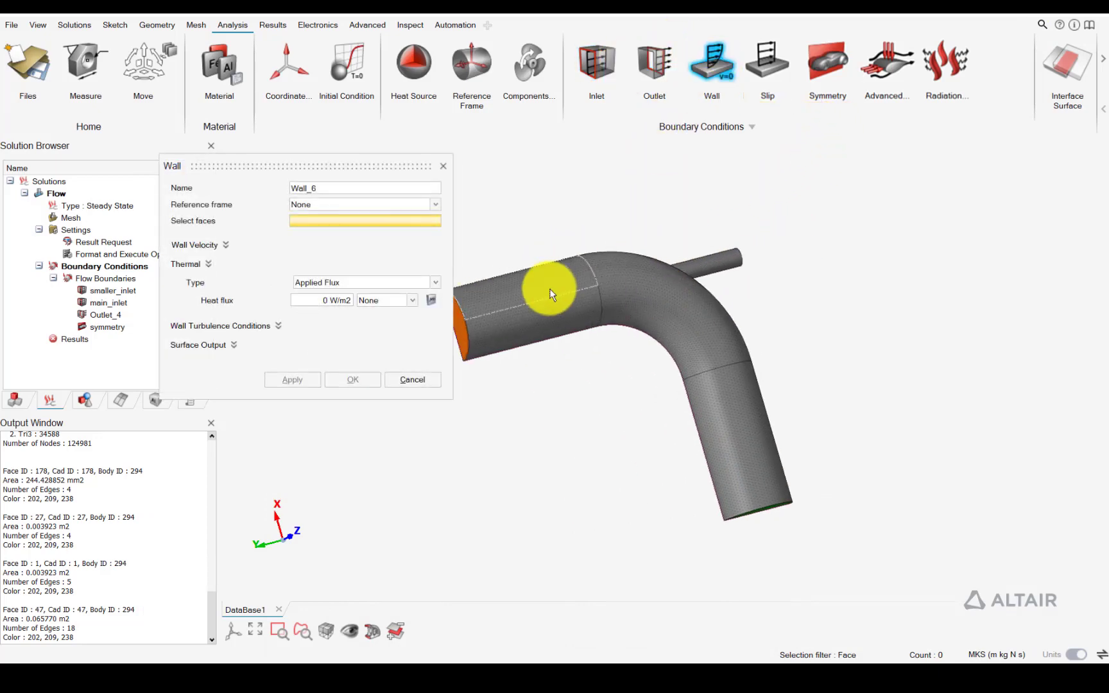
{"action": "left_click", "coordinate": [550, 291]}
{"action": "left_click", "coordinate": [557, 312]}
{"action": "left_click", "coordinate": [687, 337]}
{"action": "left_click", "coordinate": [729, 430]}
{"action": "scroll", "coordinate": [689, 267], "scroll_direction": "up", "scroll_amount": 8}
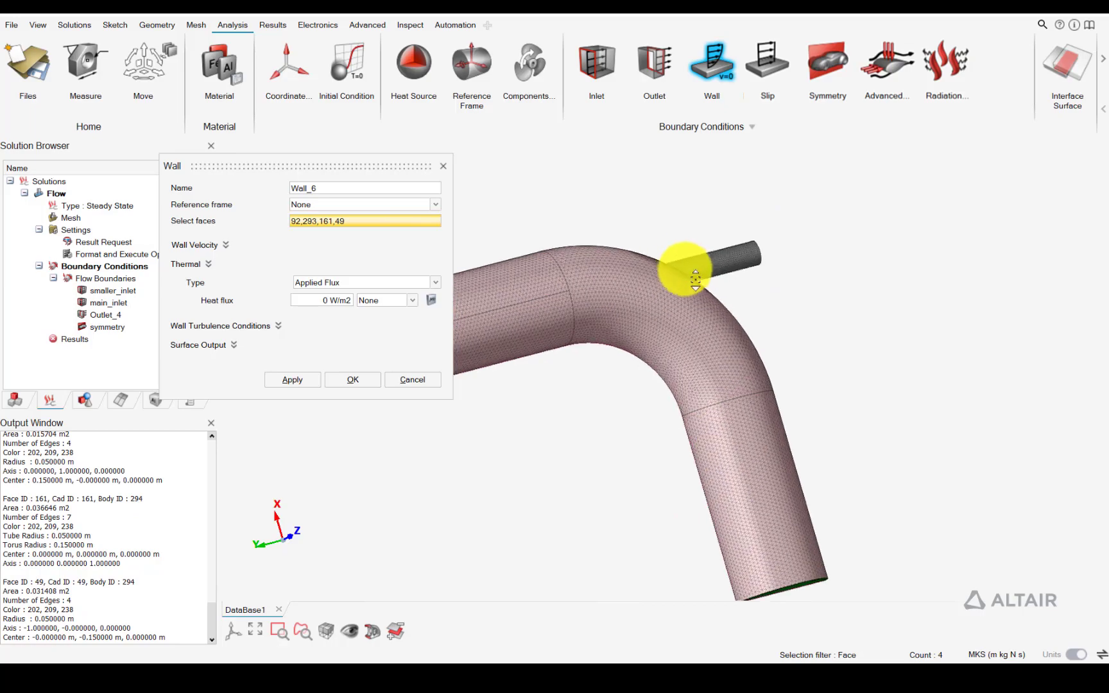
{"action": "middle_click_drag", "start_coordinate": [682, 275], "coordinate": [587, 298]}
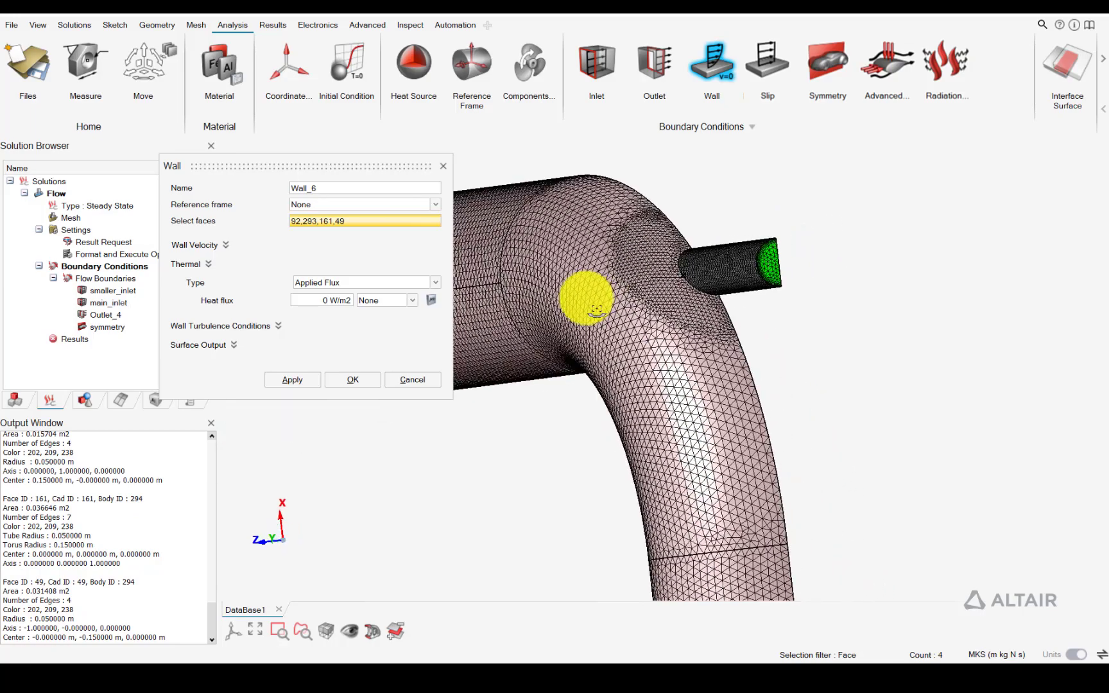
{"action": "left_click", "coordinate": [704, 277]}
Set the wall's thermal type to Temperature at 600 K and its nodal output frequency to 1, and create the wall condition
{"action": "left_click", "coordinate": [361, 285]}
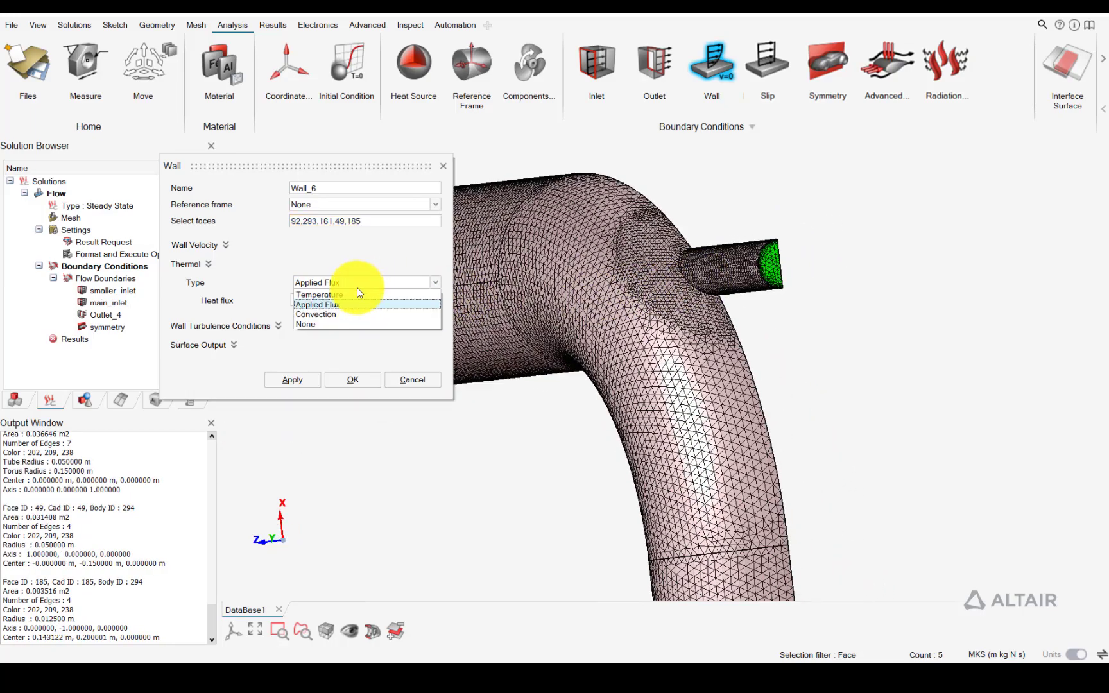
{"action": "left_click", "coordinate": [346, 295]}
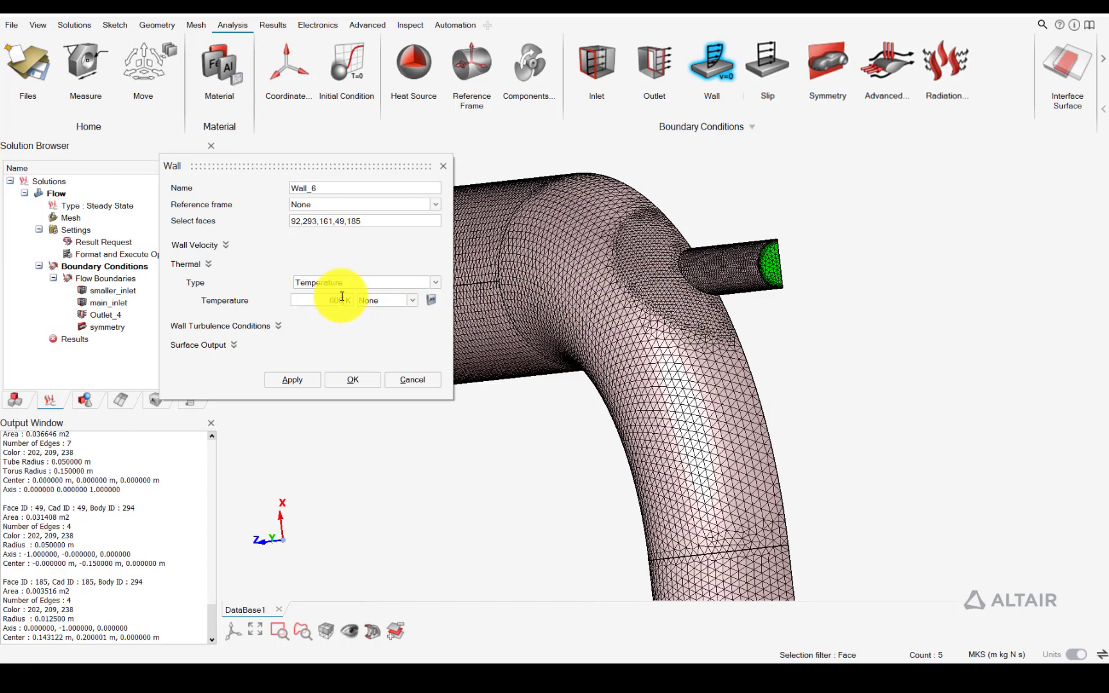
{"action": "left_click", "coordinate": [232, 346]}
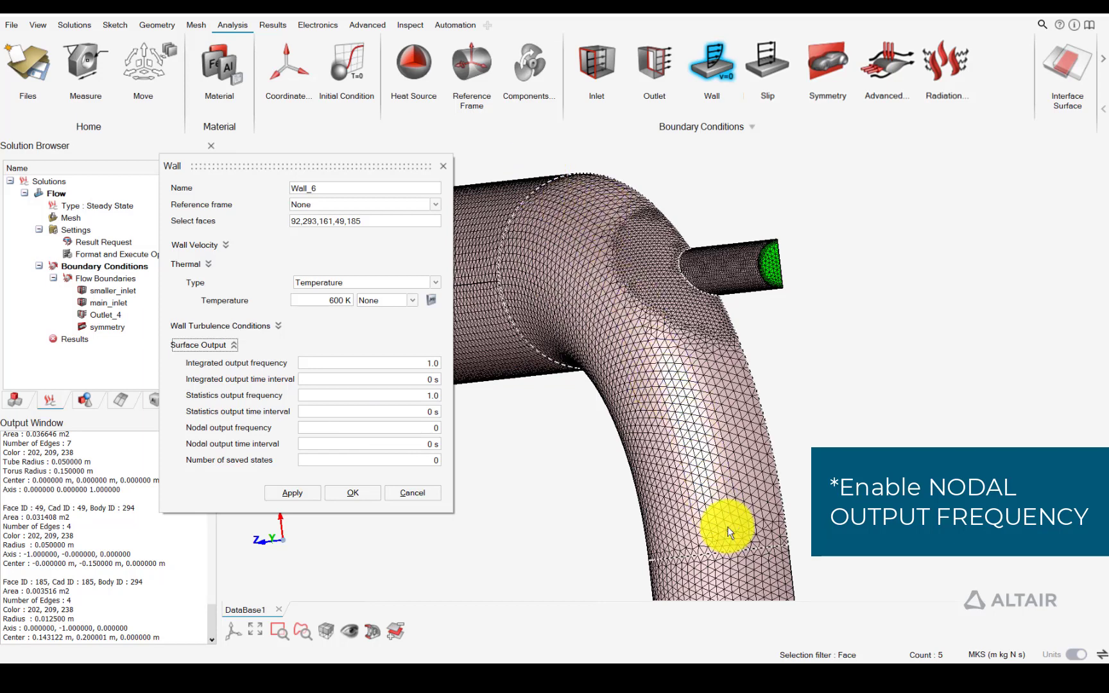
{"action": "left_click", "coordinate": [425, 428]}
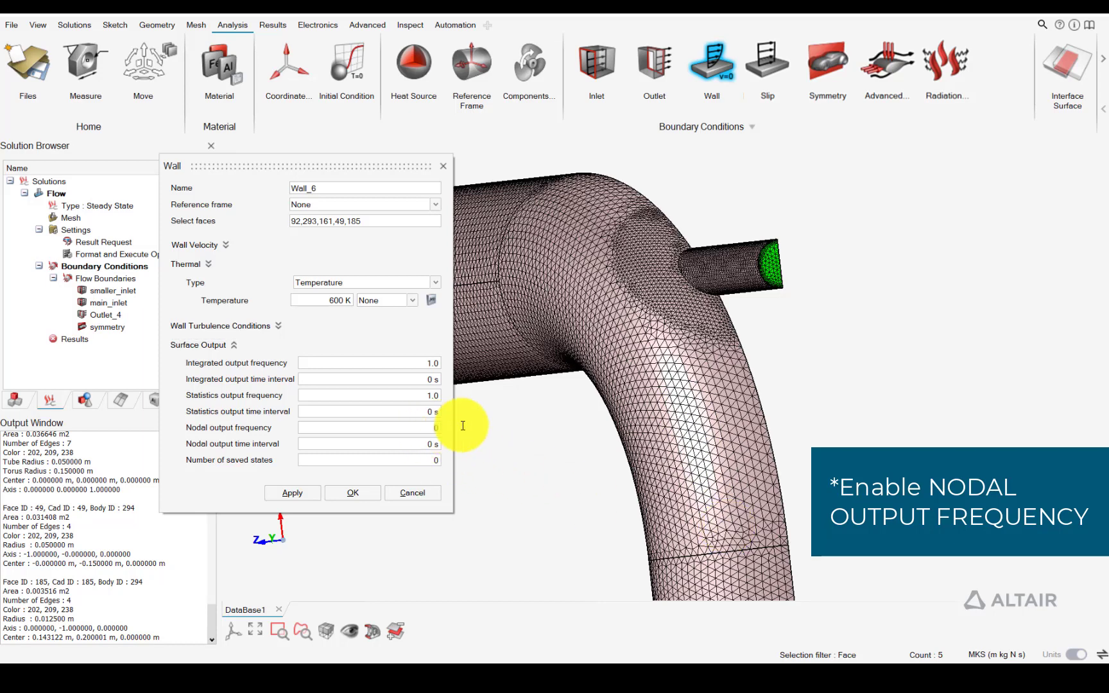
{"action": "left_click", "coordinate": [355, 493]}
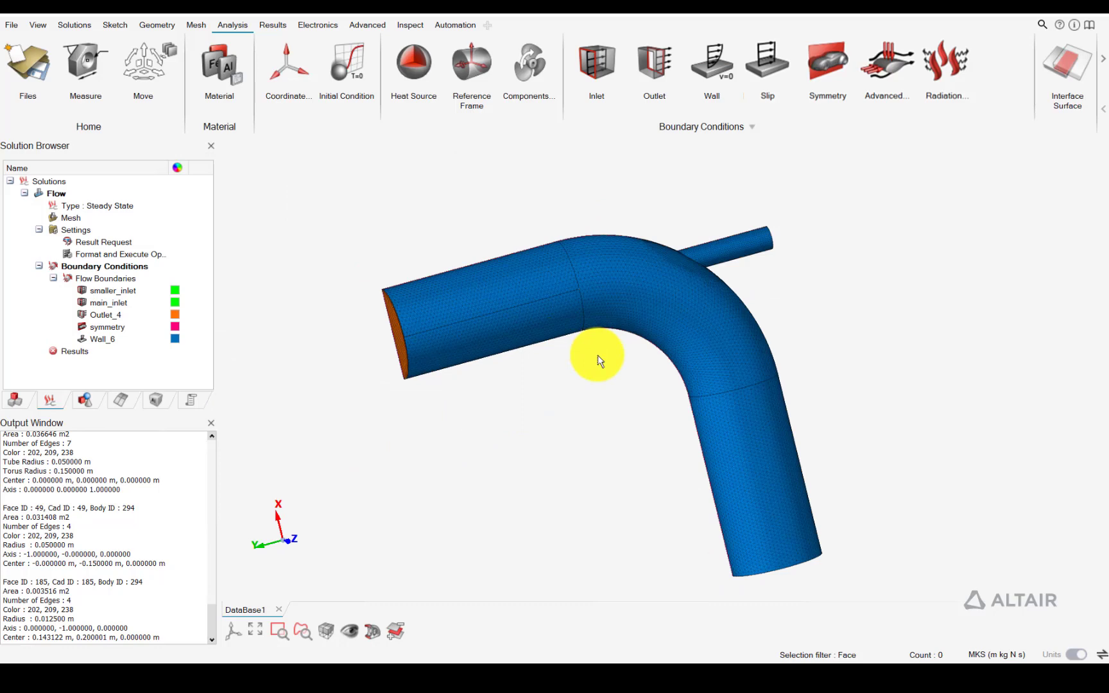
{"action": "mouse_move", "coordinate": [565, 315]}
{"action": "middle_mouse_down"}
{"action": "mouse_move", "coordinate": [666, 327]}
{"action": "mouse_move", "coordinate": [389, 315]}
{"action": "mouse_move", "coordinate": [532, 312]}
{"action": "mouse_move", "coordinate": [627, 329]}
{"action": "mouse_move", "coordinate": [564, 315]}
{"action": "middle_mouse_up"}
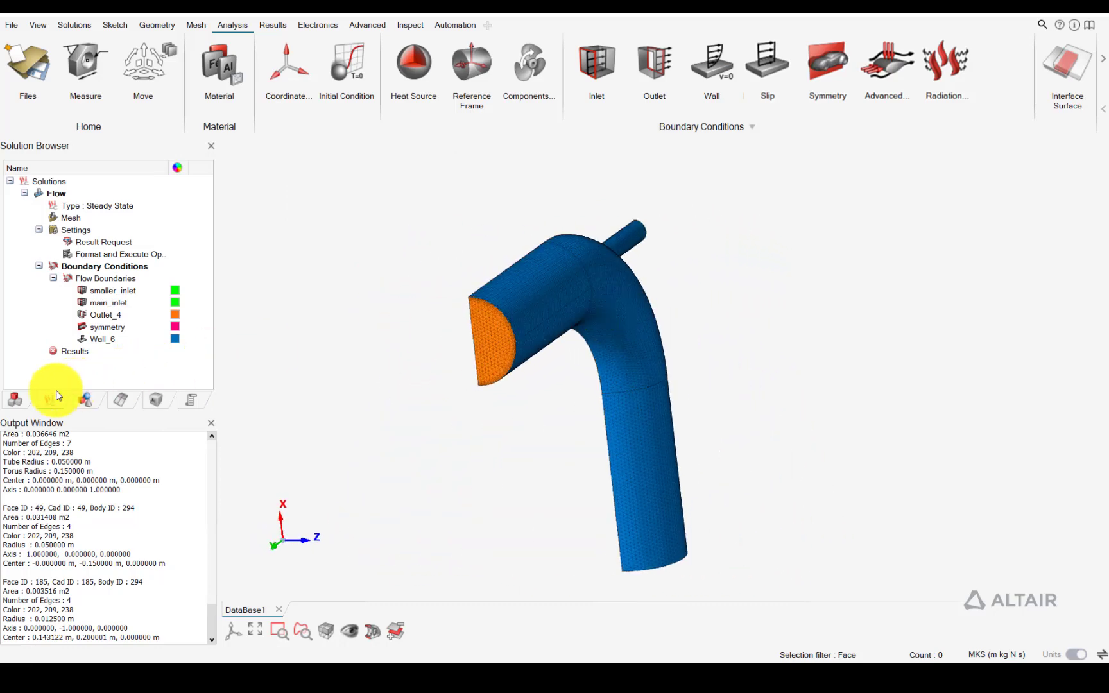
Assign Air as the material of the meshed elbow body in the assembly
{"action": "left_click", "coordinate": [17, 398]}
{"action": "left_click_drag", "start_coordinate": [46, 385], "coordinate": [120, 385]}
{"action": "left_click", "coordinate": [137, 236]}
{"action": "left_click", "coordinate": [138, 237]}
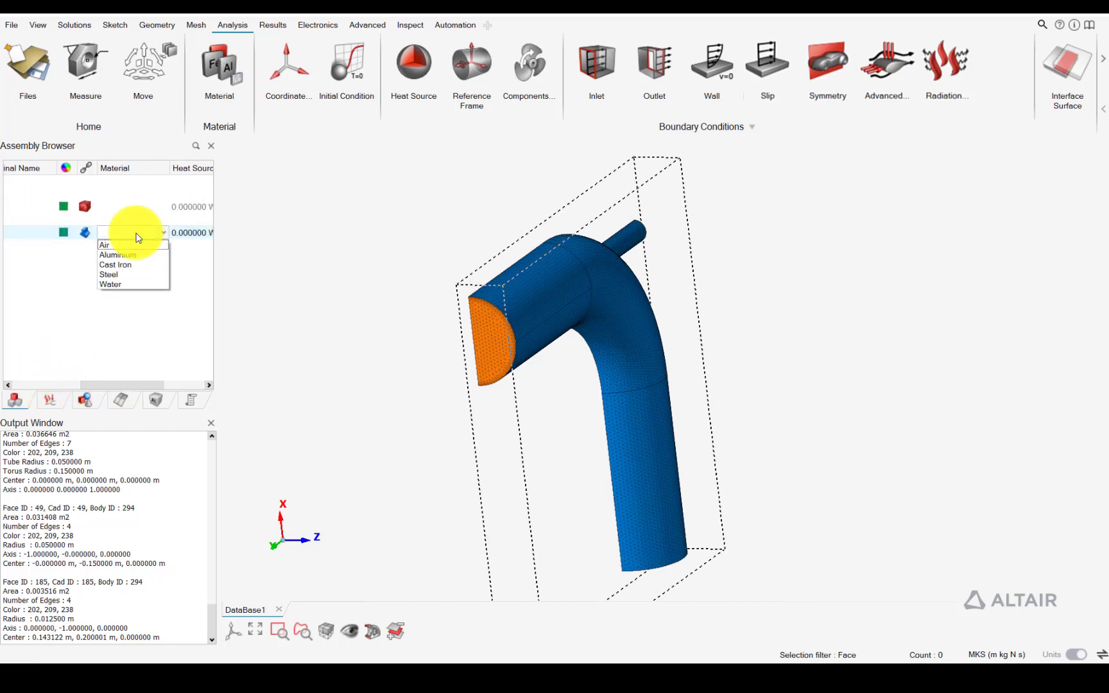
{"action": "left_click_drag", "start_coordinate": [105, 385], "coordinate": [108, 385]}
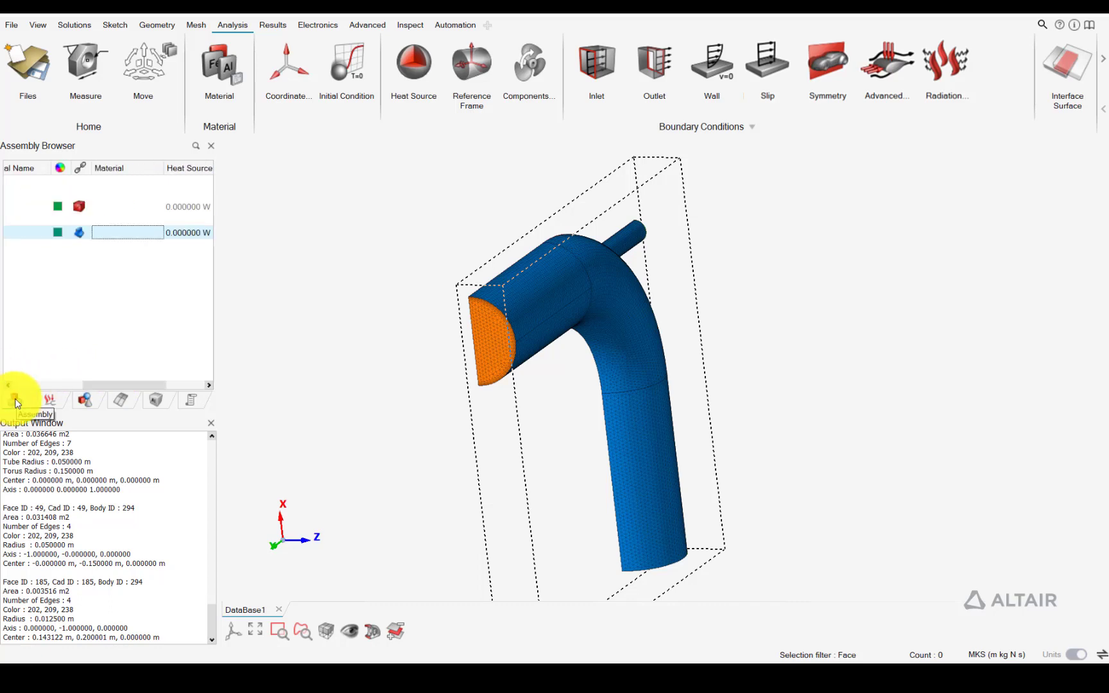
{"action": "left_click", "coordinate": [136, 233]}
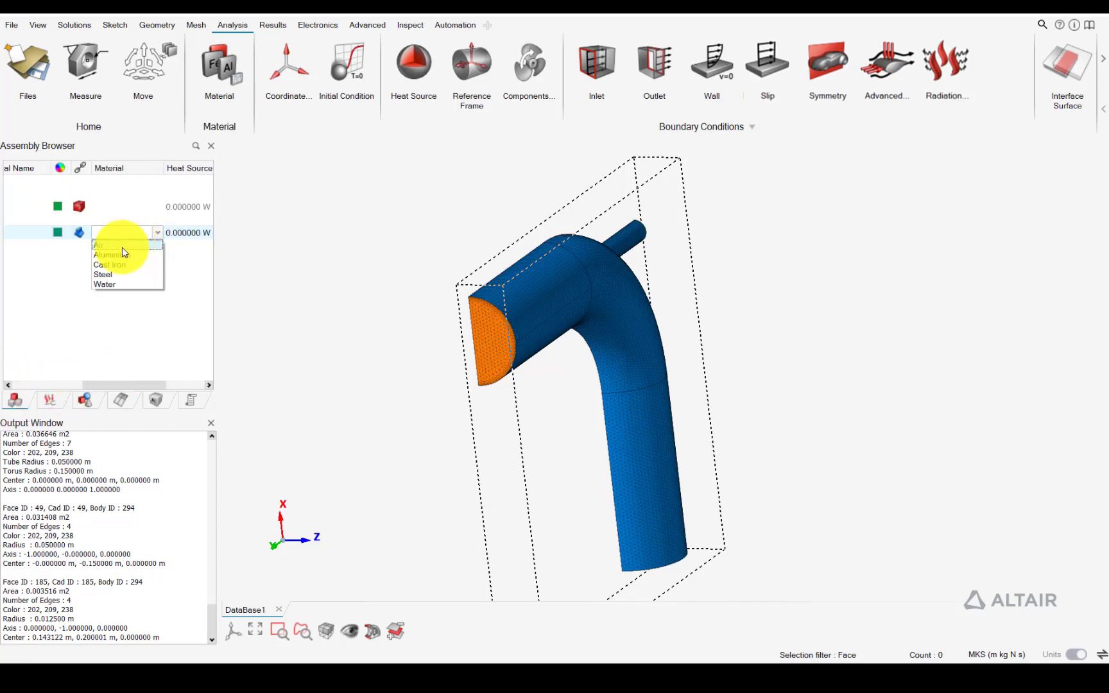
{"action": "left_click", "coordinate": [122, 248]}
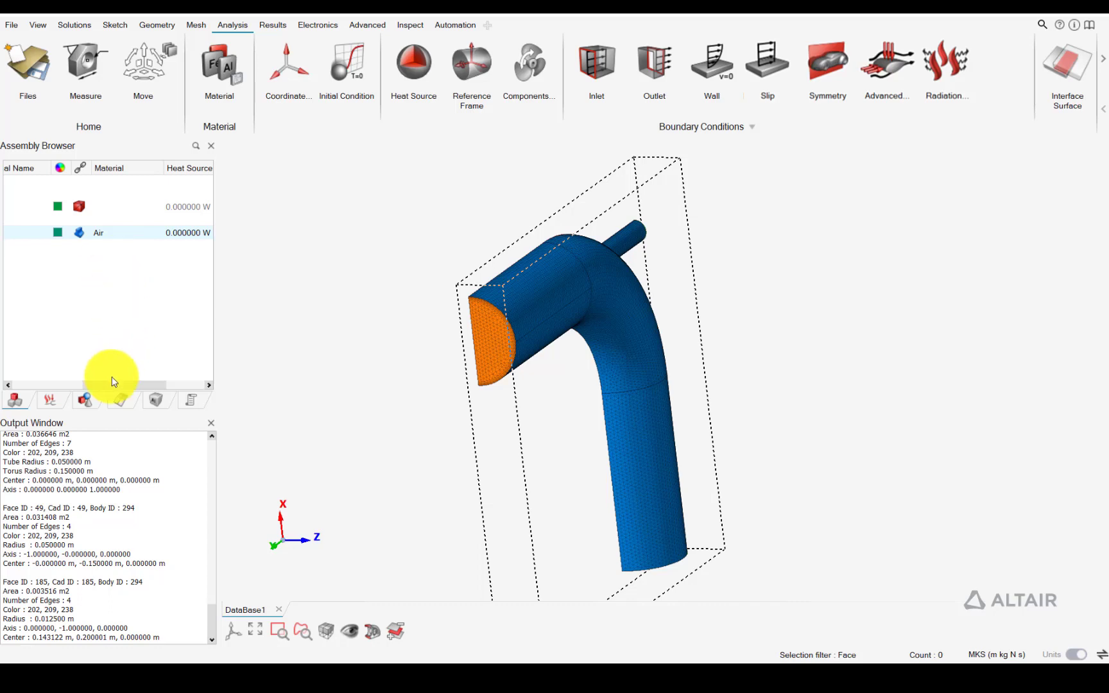
Update the results of the Flow solution to start solving it, and view the solver log
{"action": "left_click", "coordinate": [50, 400]}
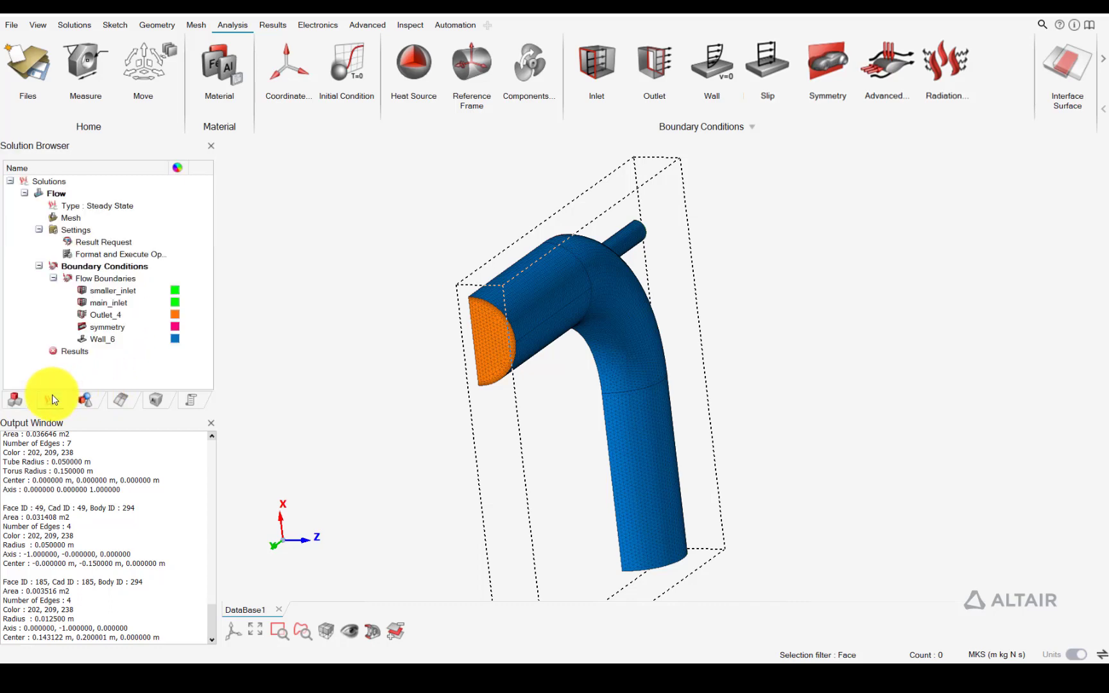
{"action": "right_click", "coordinate": [69, 350]}
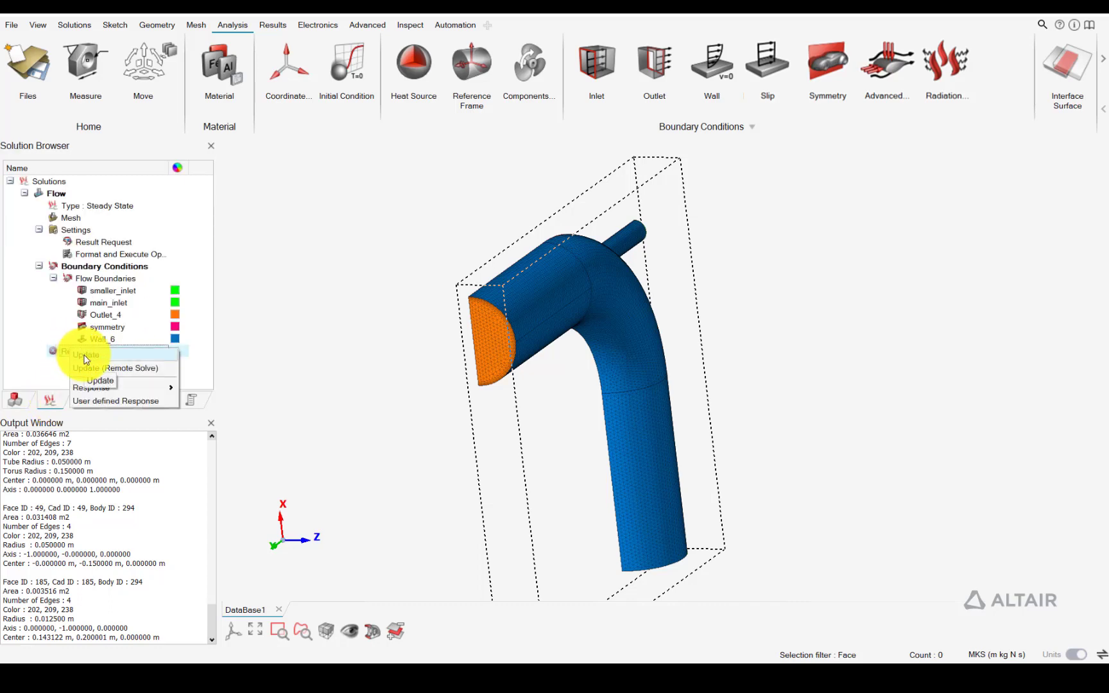
{"action": "left_click", "coordinate": [84, 357]}
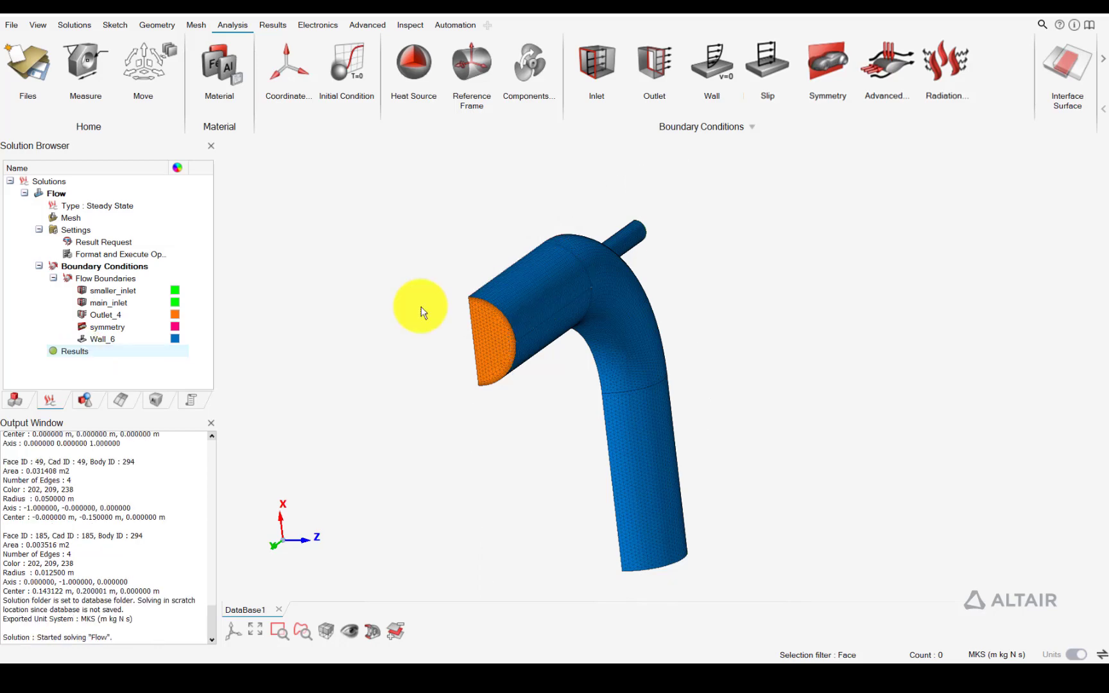
{"action": "right_click", "coordinate": [84, 353]}
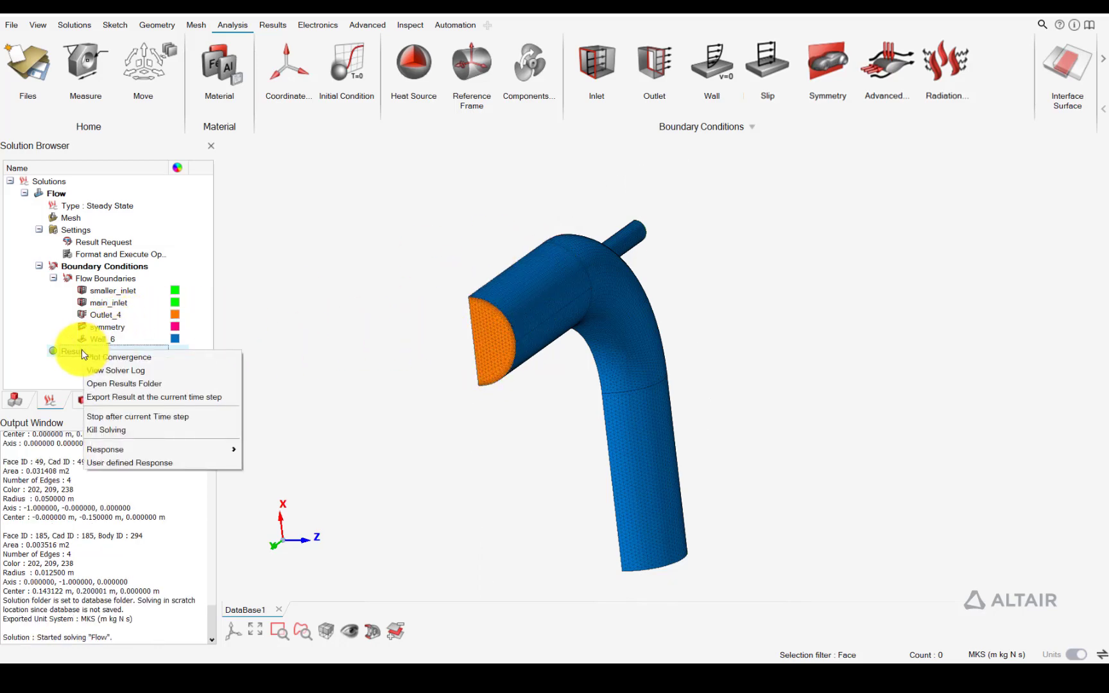
{"action": "left_click", "coordinate": [119, 370]}
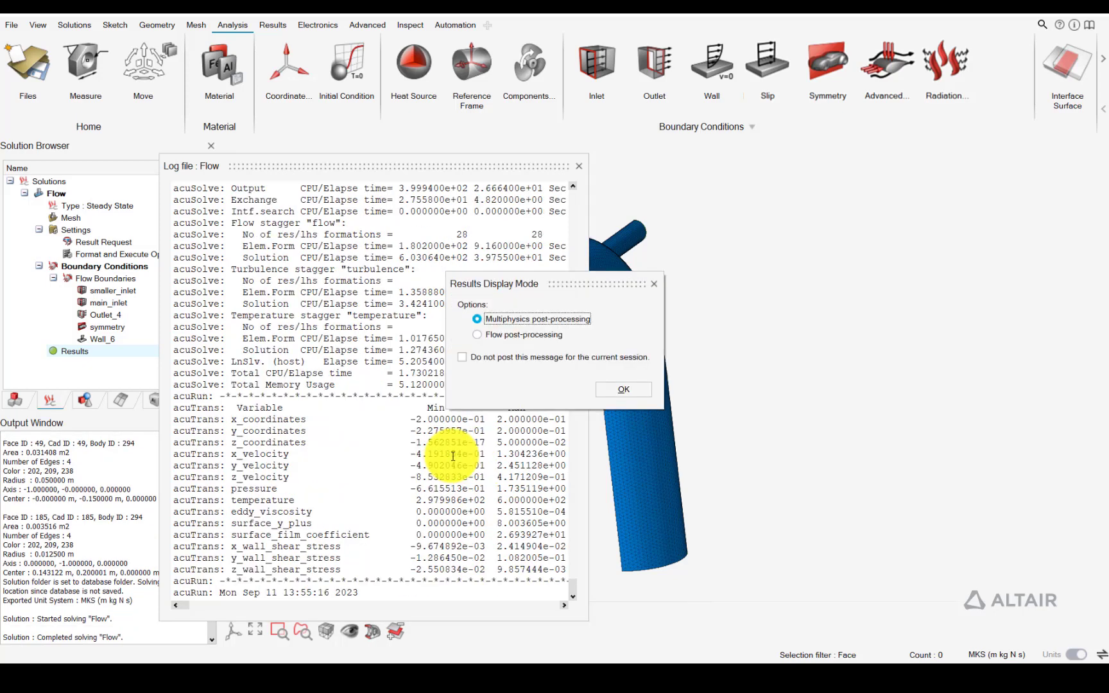
Load the solved Flow results in Flow post-processing mode and view the elbow's temperature contour
{"action": "left_click", "coordinate": [535, 337]}
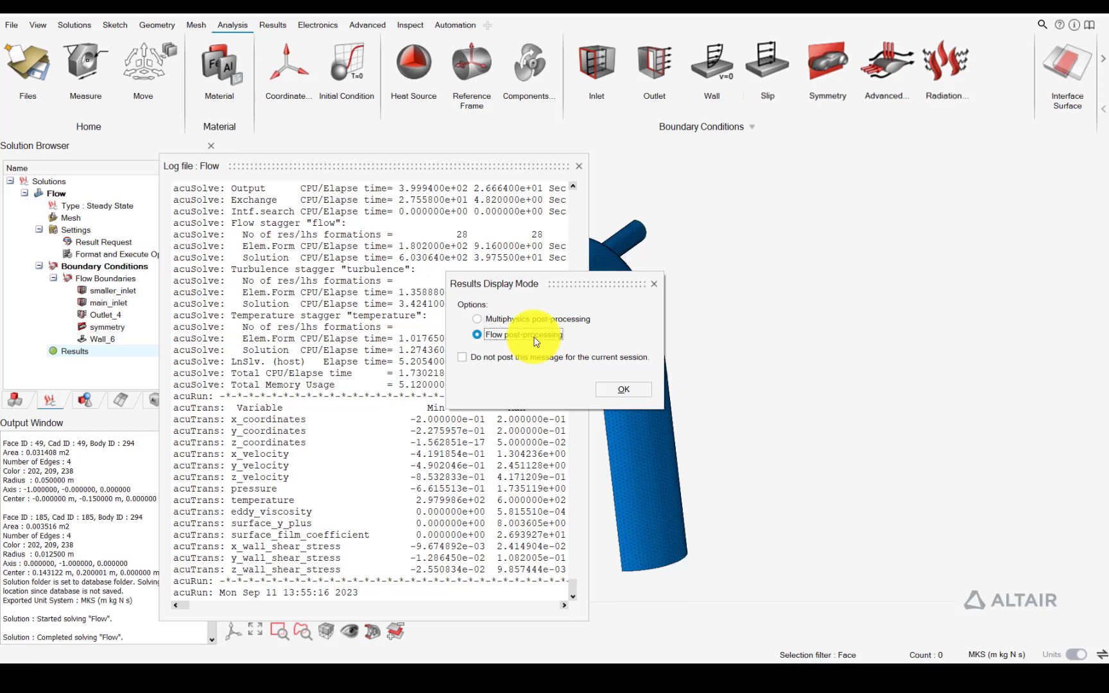
{"action": "left_click", "coordinate": [621, 390]}
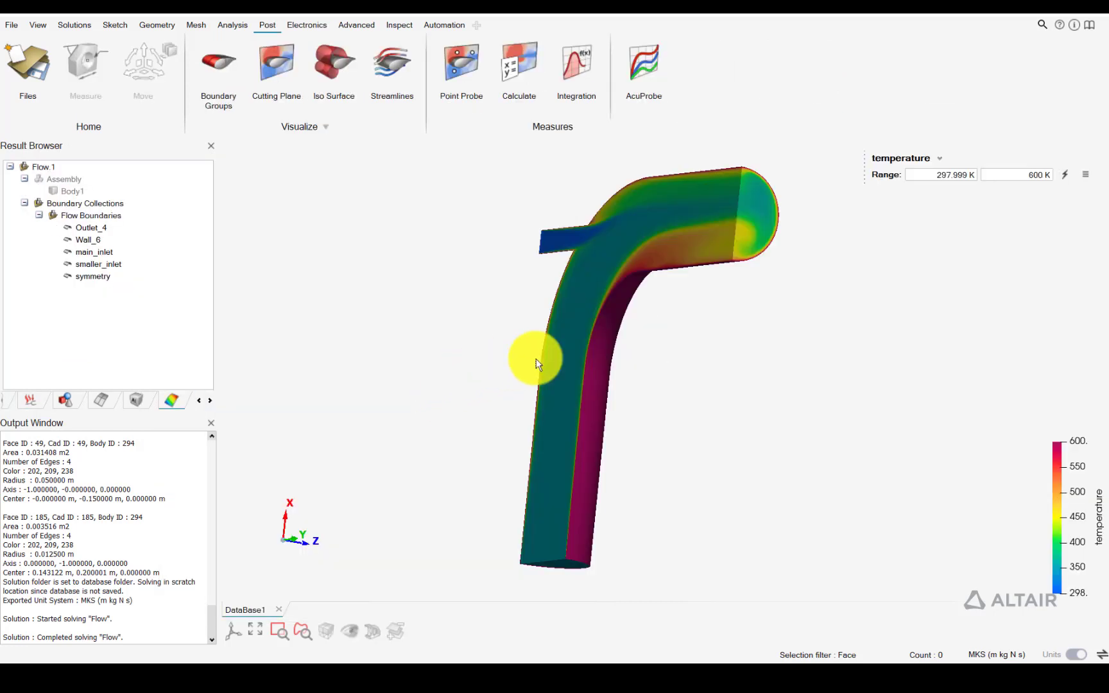
{"action": "middle_click_drag", "start_coordinate": [730, 310], "coordinate": [763, 334]}
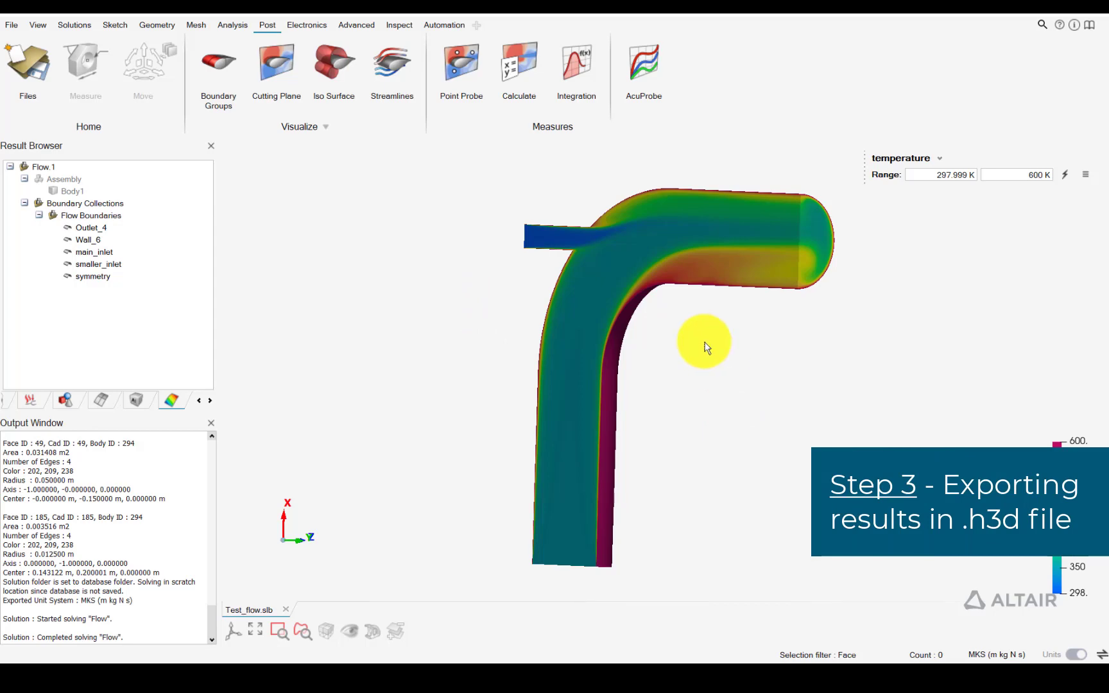
Start the AcuOut translator from the post-processing tools and maximize its window
{"action": "left_click", "coordinate": [326, 132]}
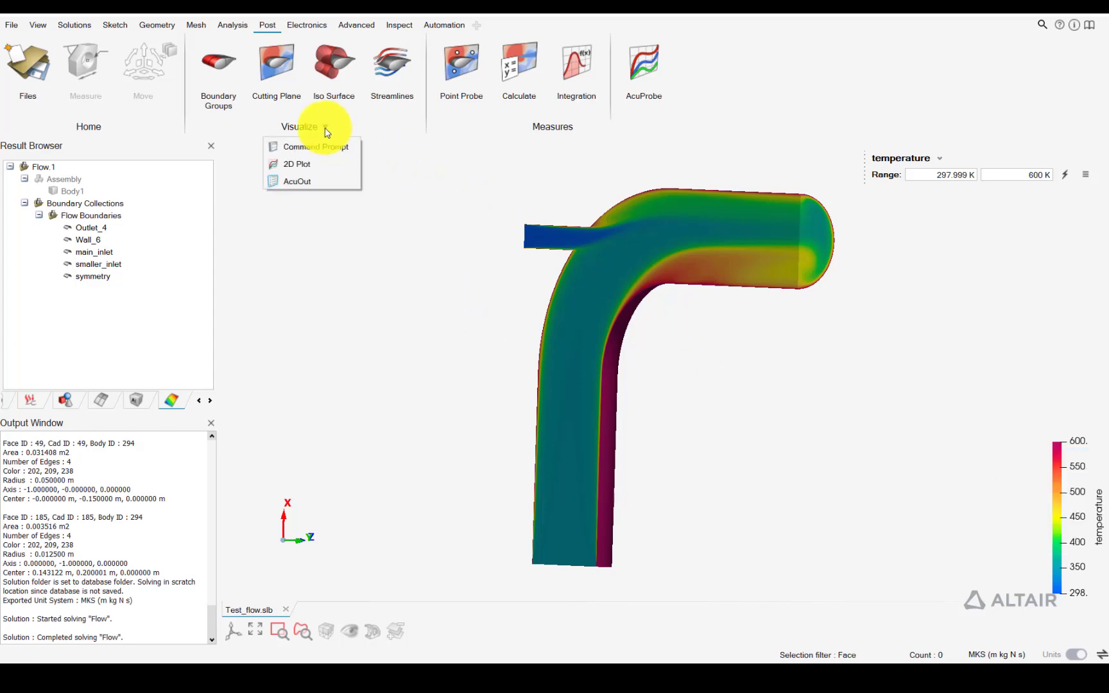
{"action": "left_click", "coordinate": [317, 178]}
{"action": "left_click", "coordinate": [326, 132]}
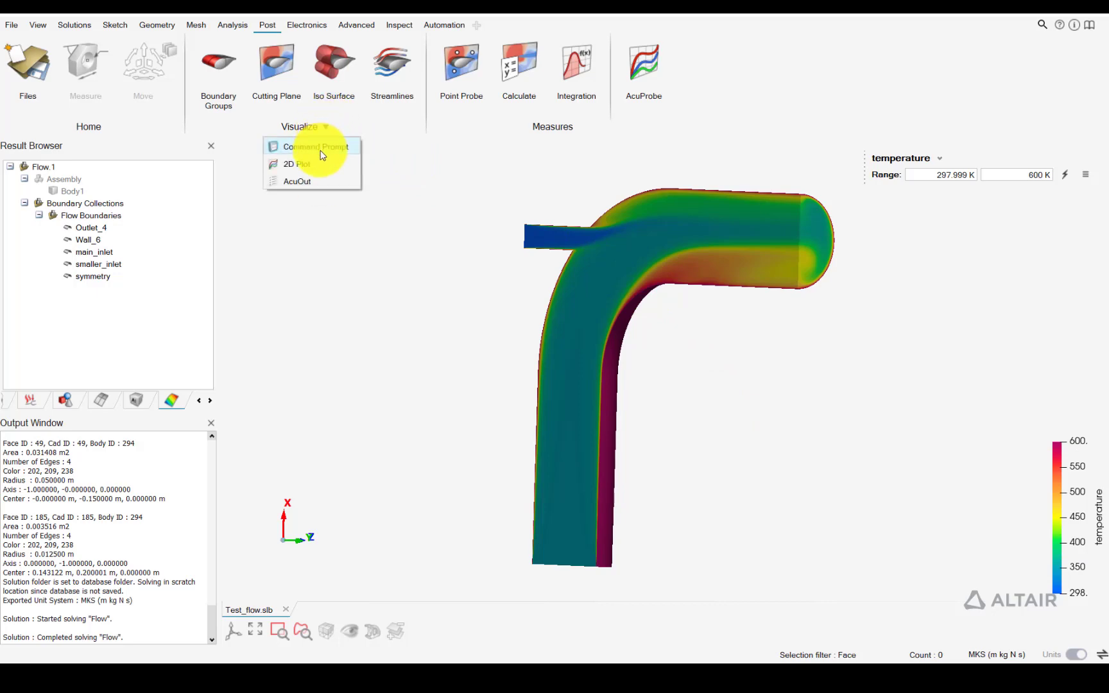
{"action": "left_click", "coordinate": [319, 175]}
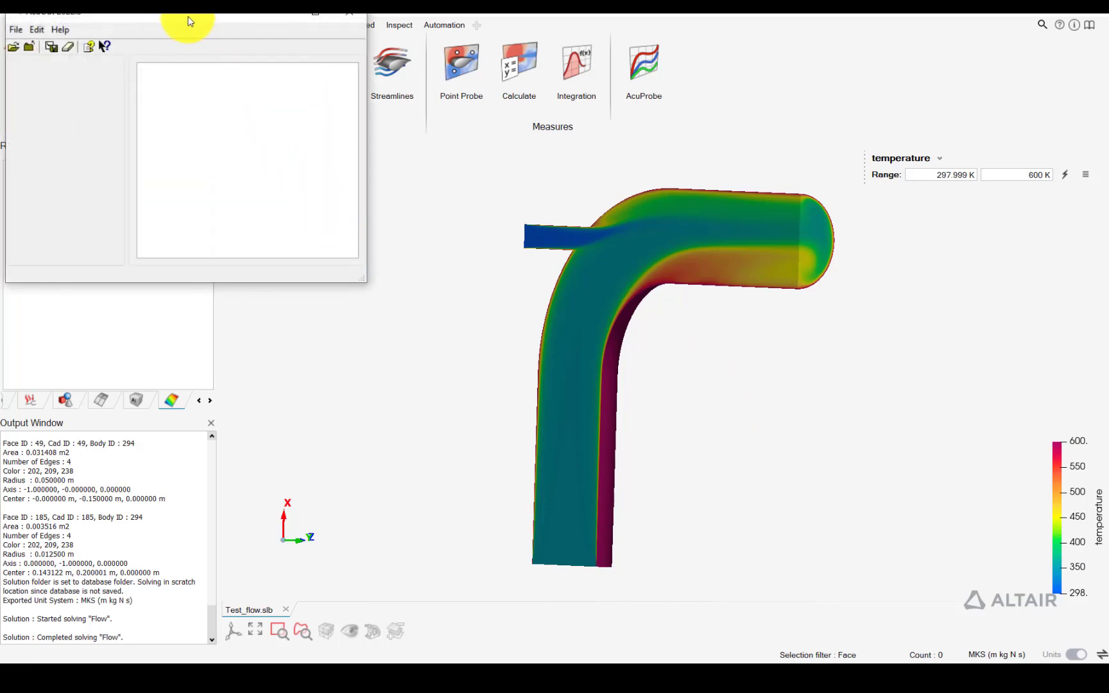
{"action": "left_click_drag", "start_coordinate": [185, 12], "coordinate": [532, 12]}
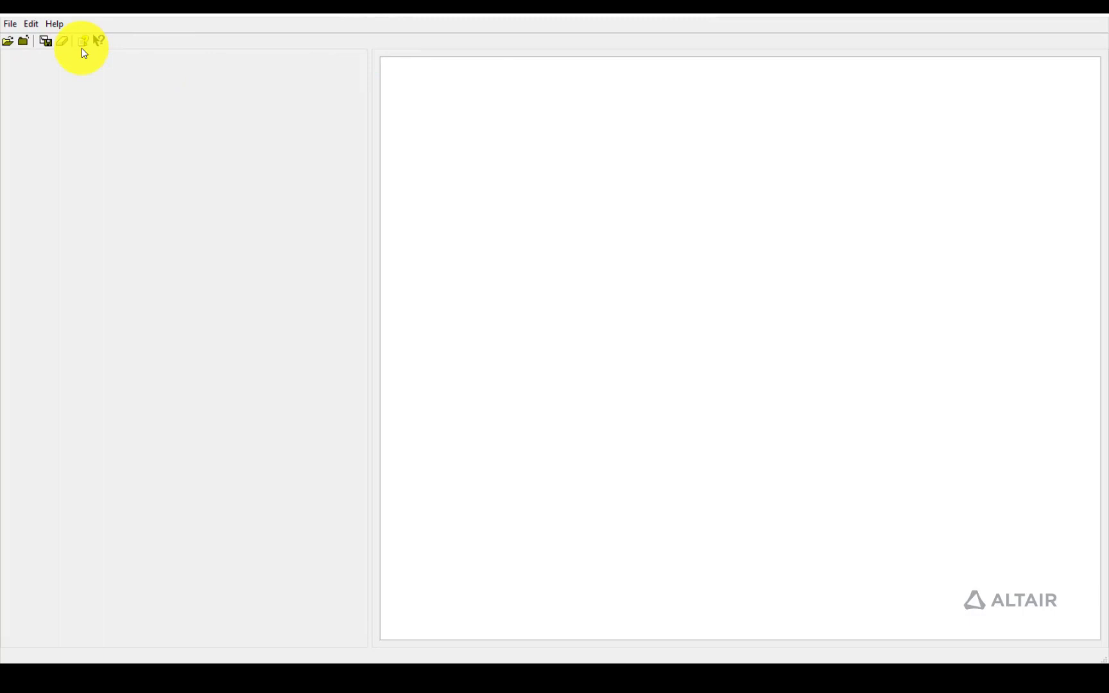
Load the Flow.1 log file from the Flow folder inside Test_flow_Solution into AcuOut
{"action": "left_click", "coordinate": [10, 26]}
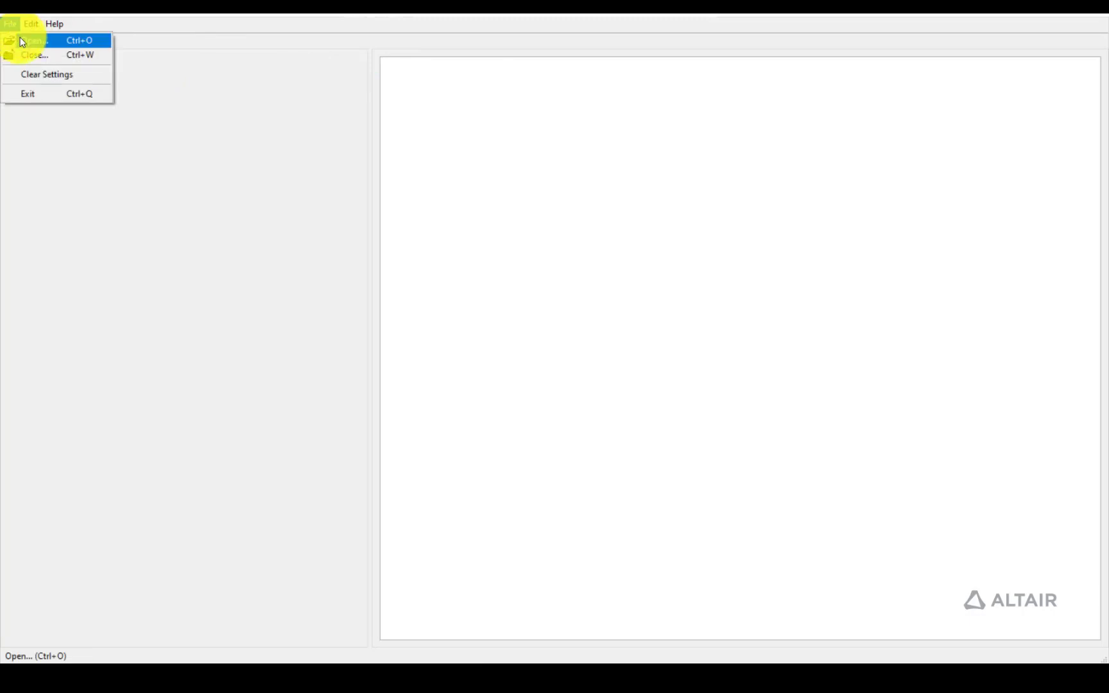
{"action": "left_click", "coordinate": [22, 41]}
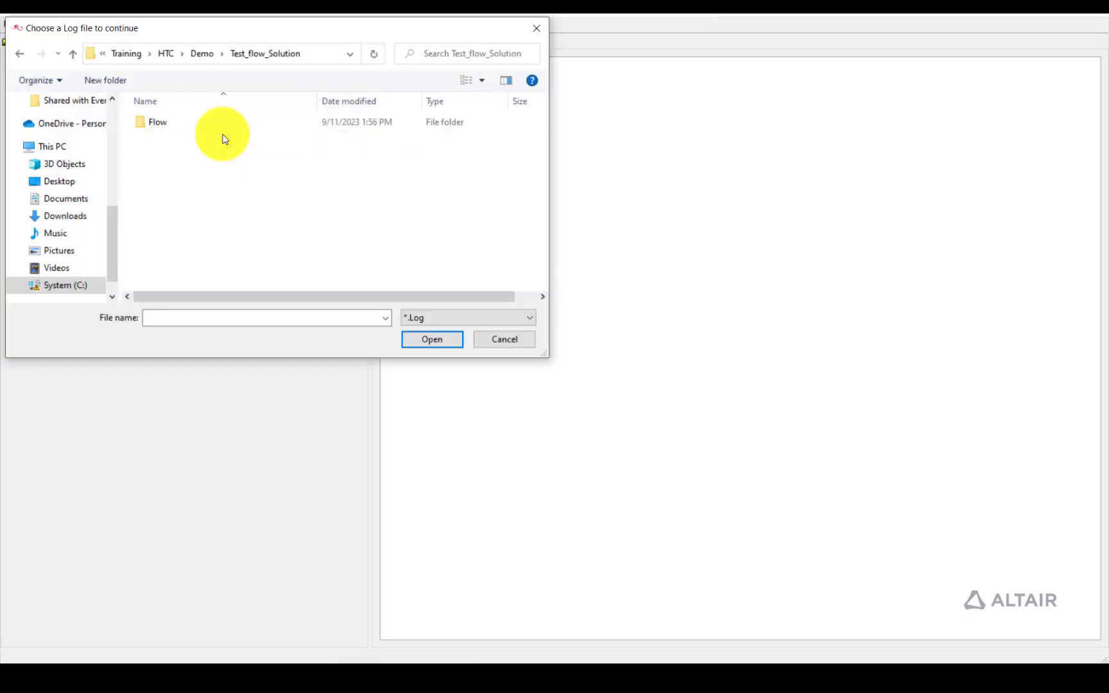
{"action": "double_click", "coordinate": [223, 123]}
{"action": "left_click", "coordinate": [240, 143]}
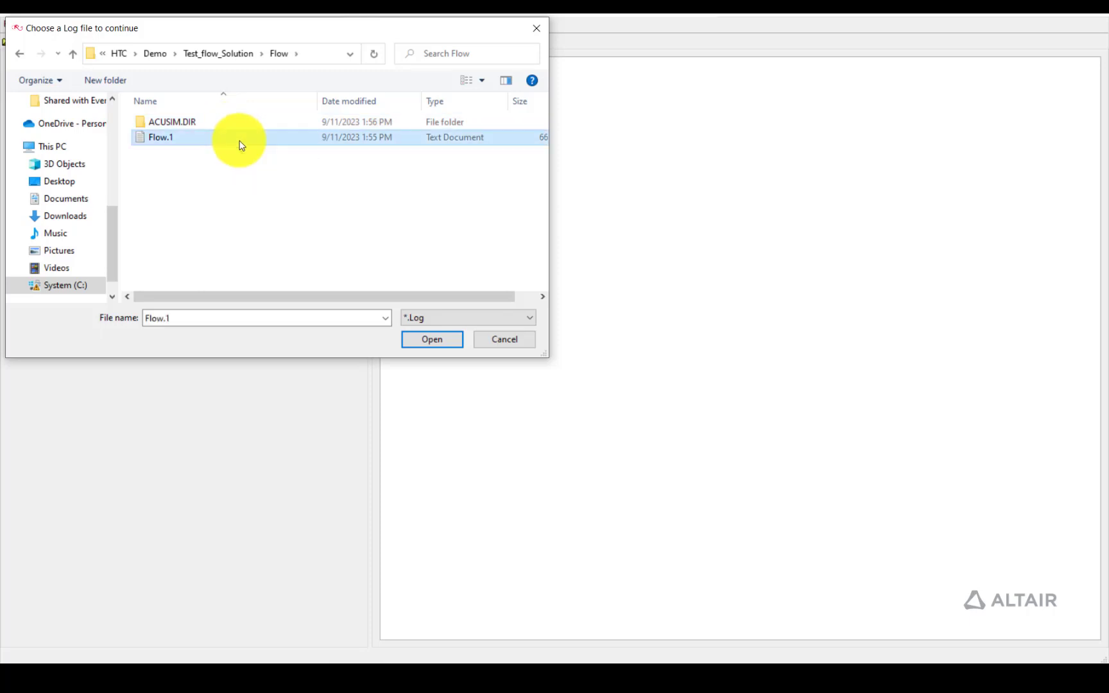
{"action": "left_click", "coordinate": [449, 342]}
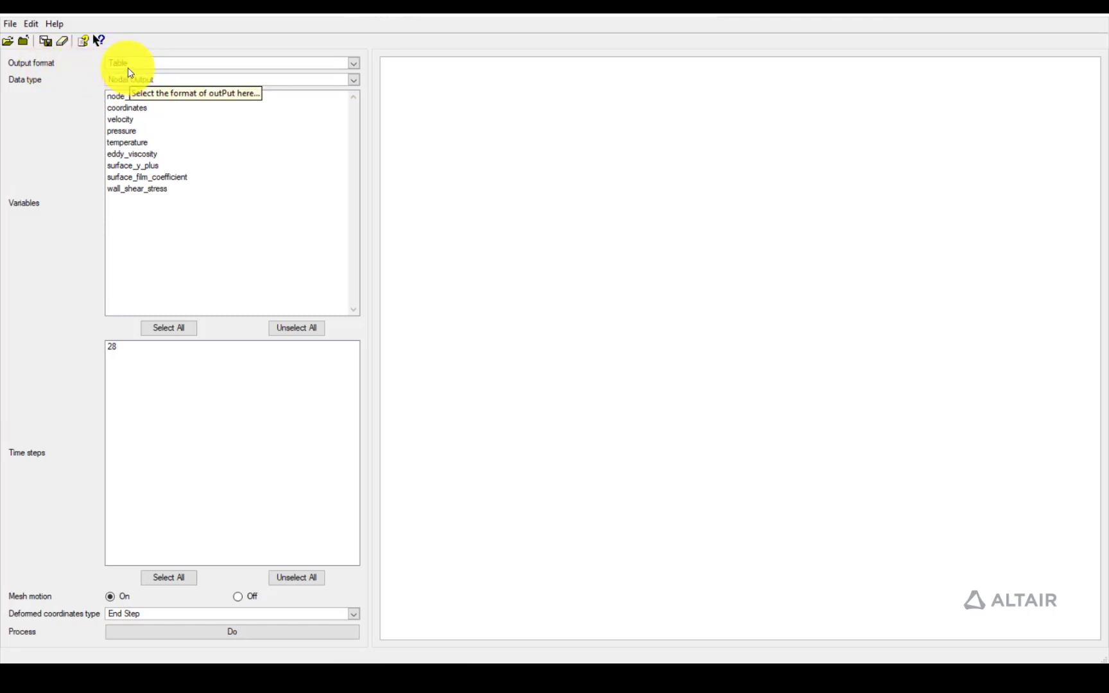
Set the output format to H3D and the data type to Nodal Output (Extended)
{"action": "left_click", "coordinate": [128, 64]}
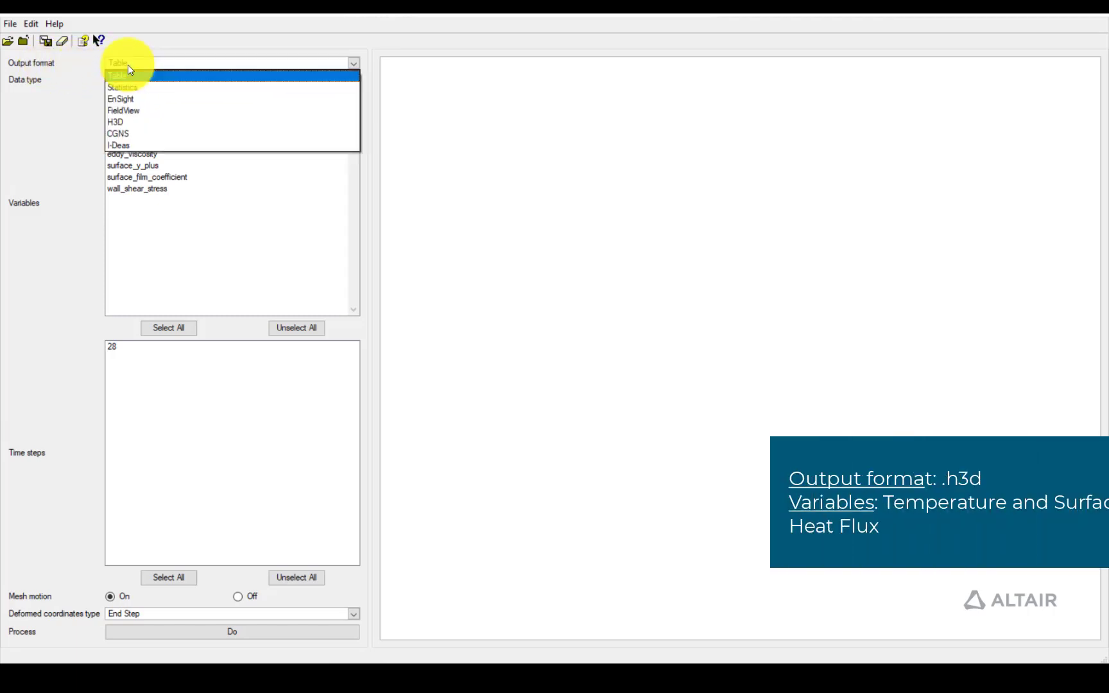
{"action": "left_click", "coordinate": [133, 126]}
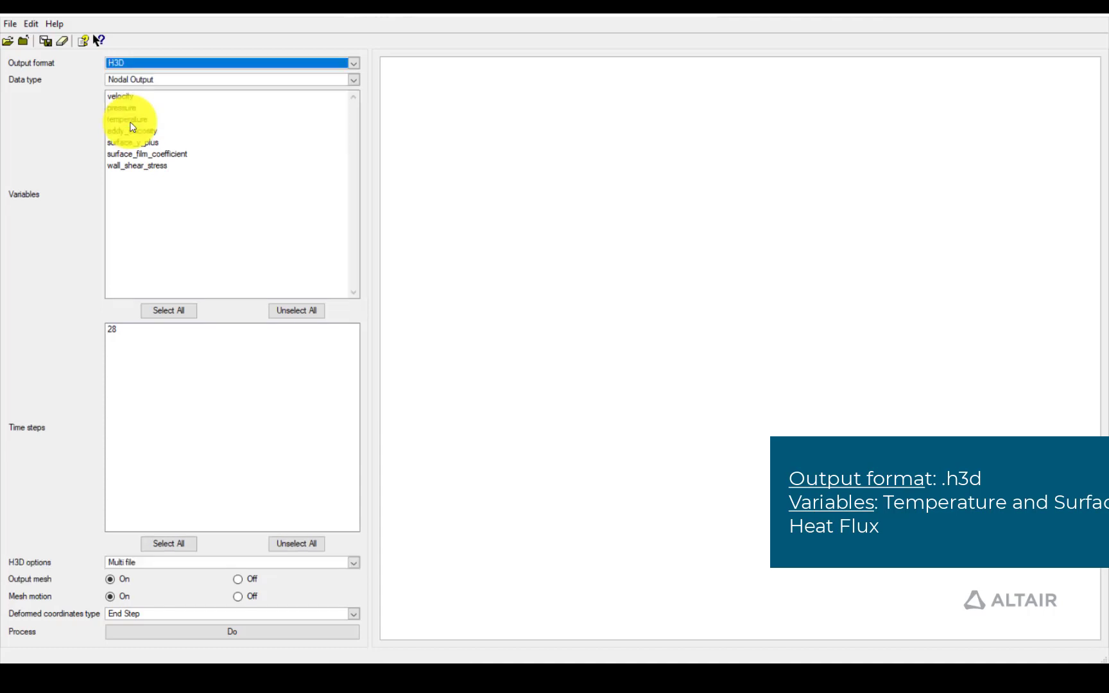
{"action": "left_click", "coordinate": [132, 80]}
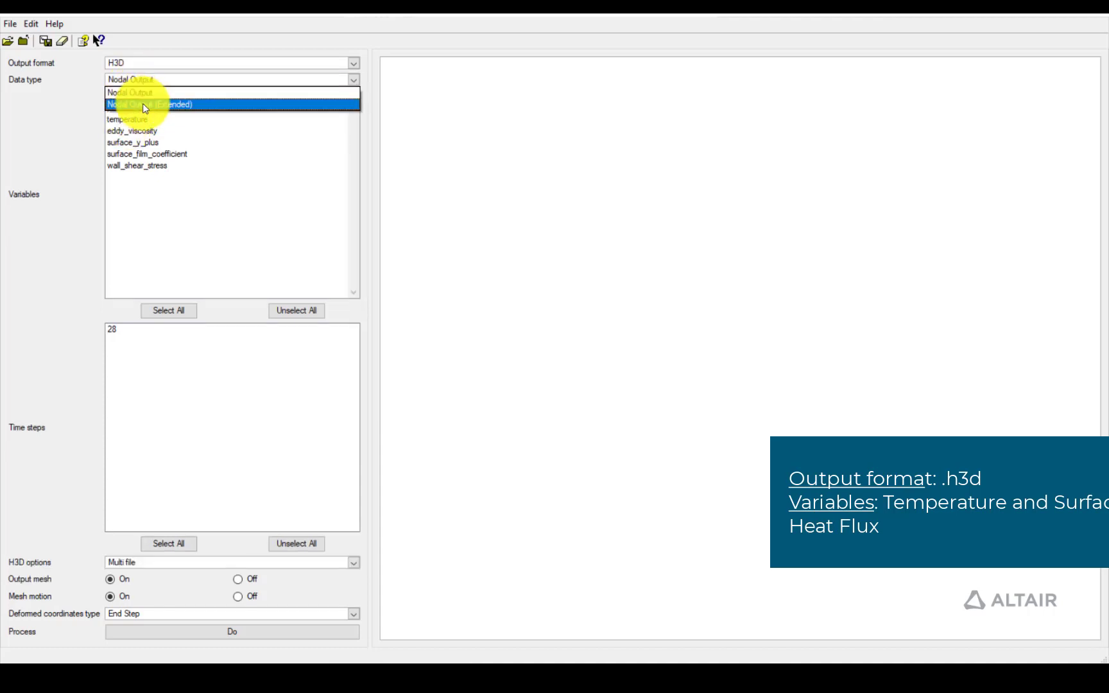
{"action": "left_click", "coordinate": [143, 104]}
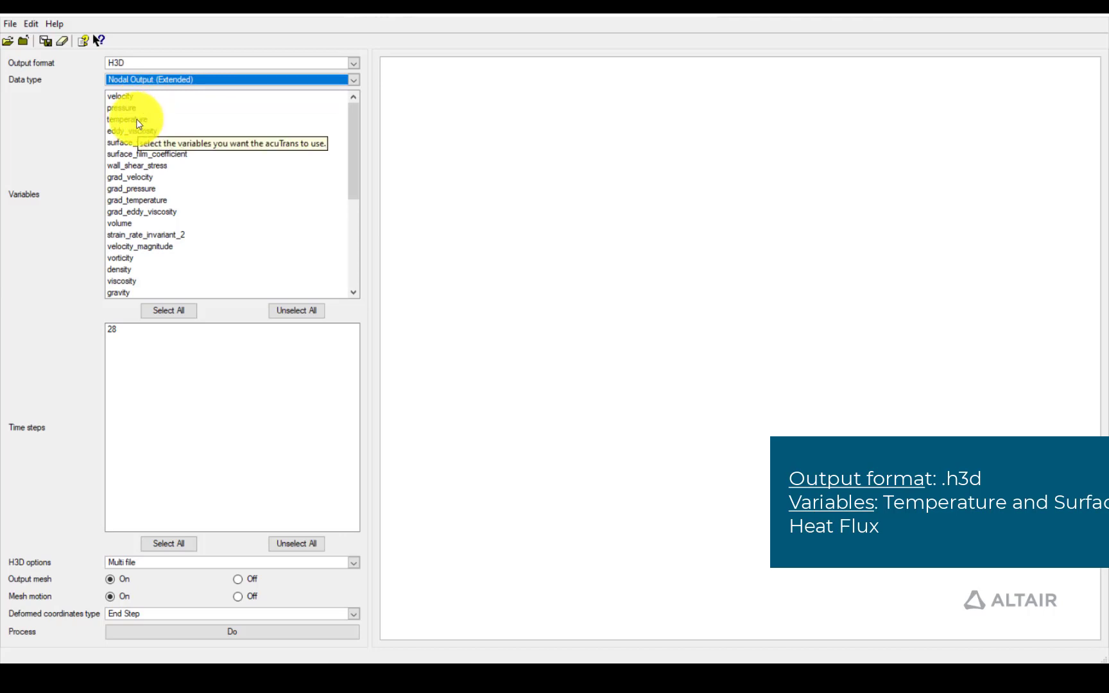
Select temperature and surface_heat_flux as the variables to export
{"action": "scroll", "coordinate": [136, 118], "scroll_direction": "down", "scroll_amount": 5}
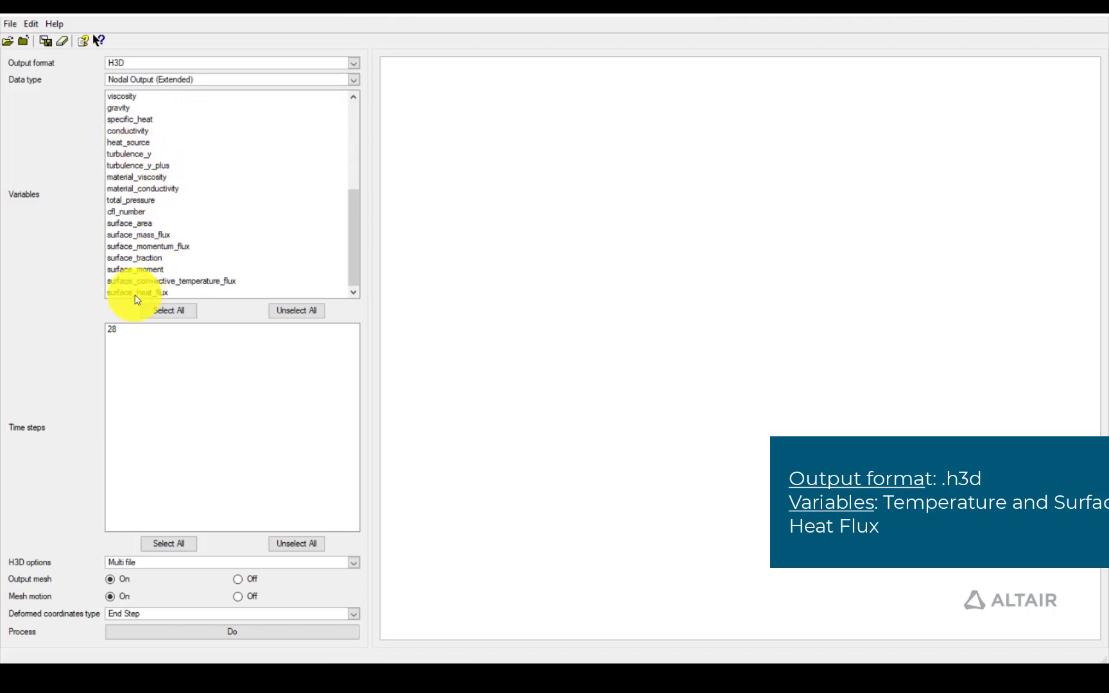
{"action": "scroll", "coordinate": [140, 276], "scroll_direction": "up", "scroll_amount": 5}
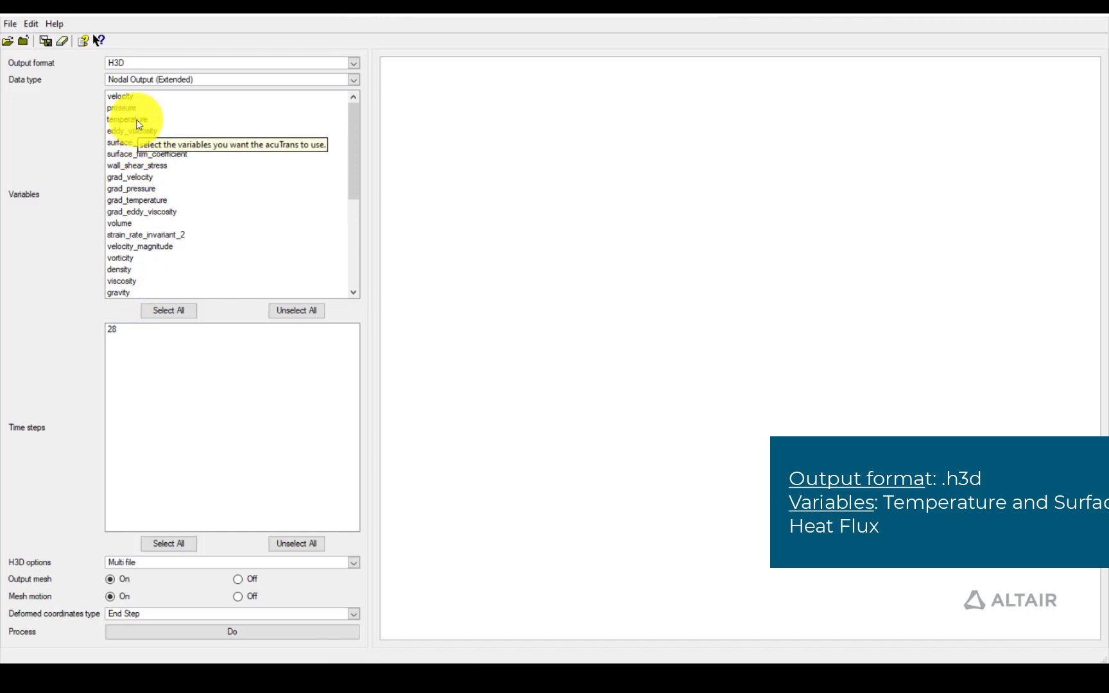
{"action": "left_click", "coordinate": [136, 119]}
{"action": "scroll", "coordinate": [154, 154], "scroll_direction": "down", "scroll_amount": 5}
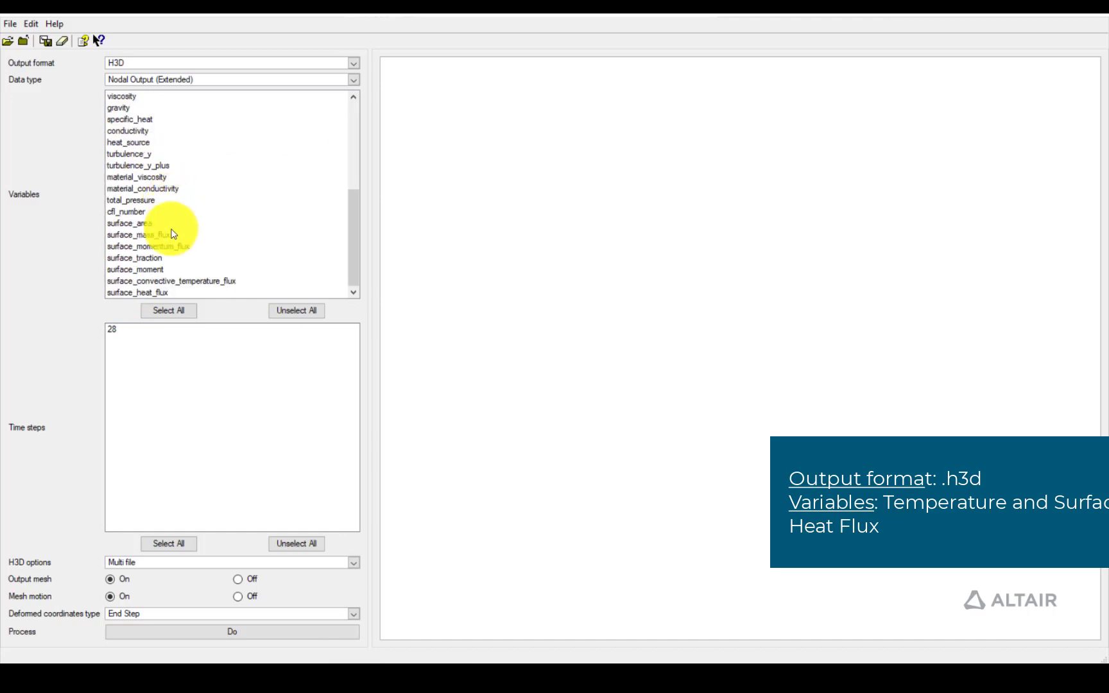
{"action": "left_click", "coordinate": [138, 292]}
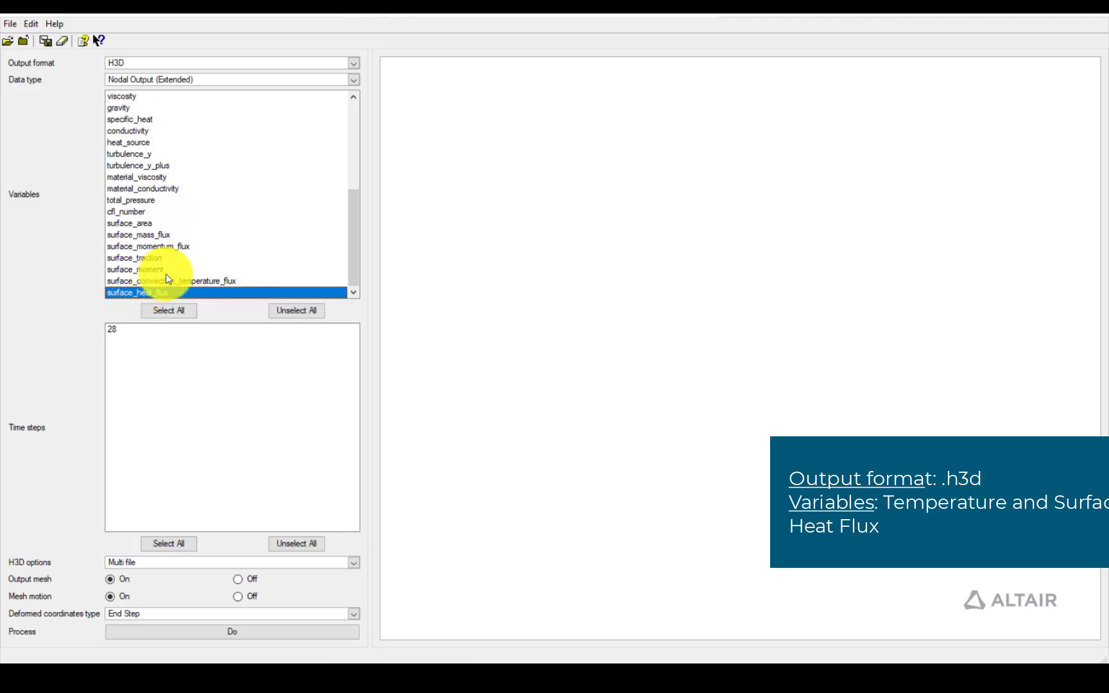
{"action": "scroll", "coordinate": [183, 256], "scroll_direction": "up", "scroll_amount": 5}
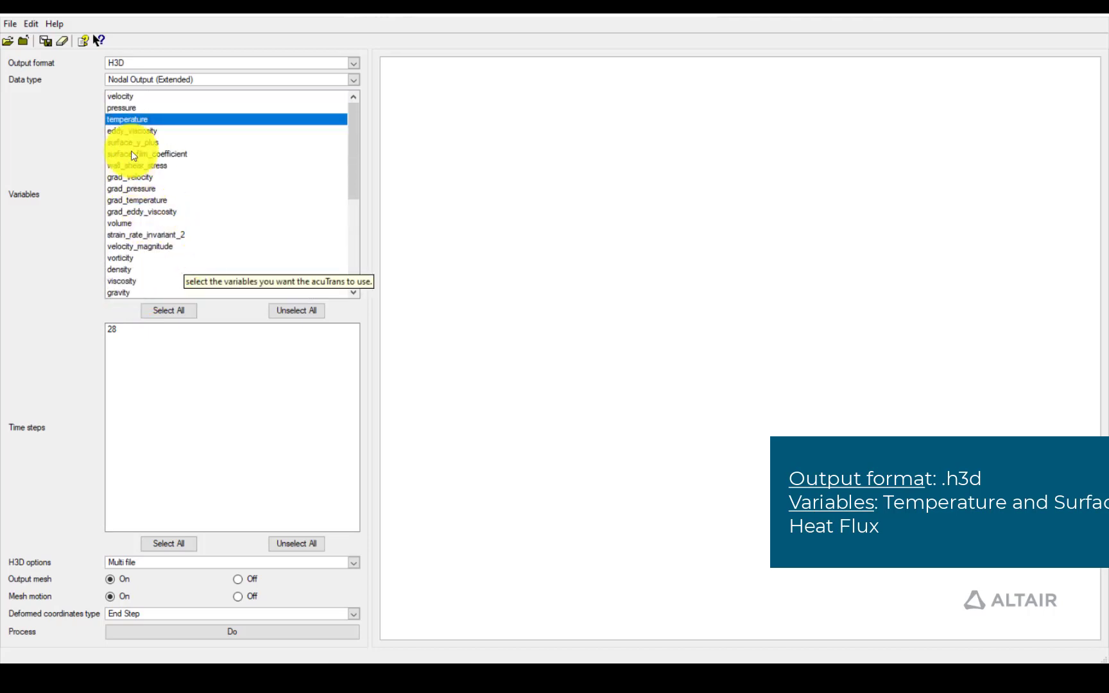
{"action": "scroll", "coordinate": [151, 167], "scroll_direction": "down", "scroll_amount": 5}
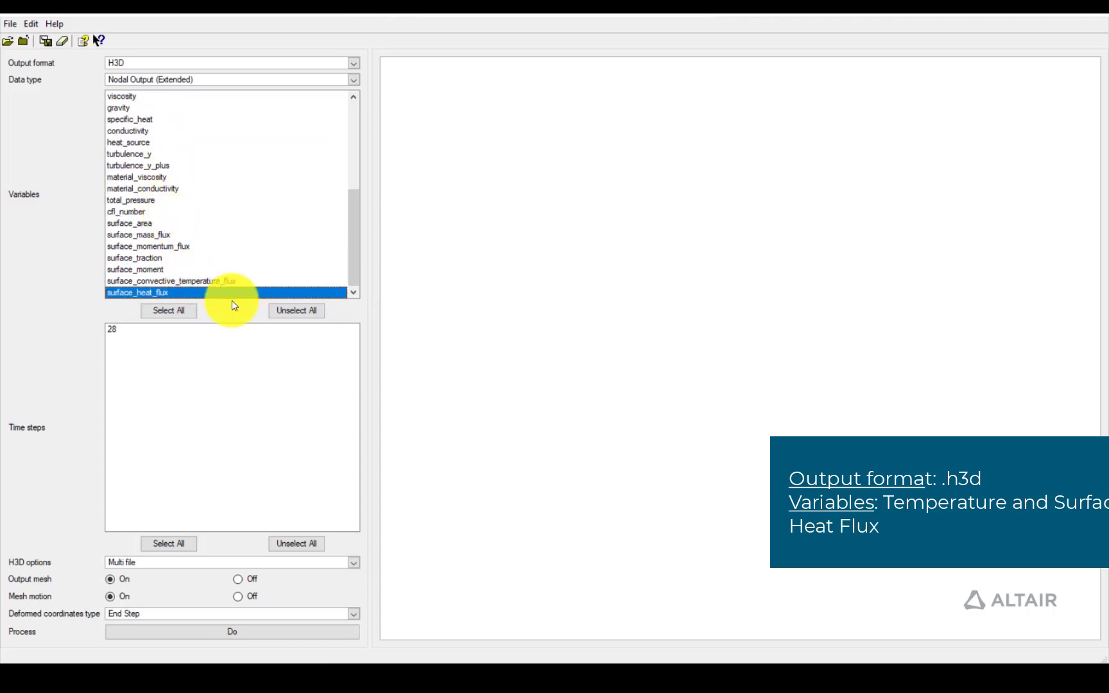
Export time step 28 with the Single file H3D option, and close AcuOut
{"action": "left_click", "coordinate": [116, 330]}
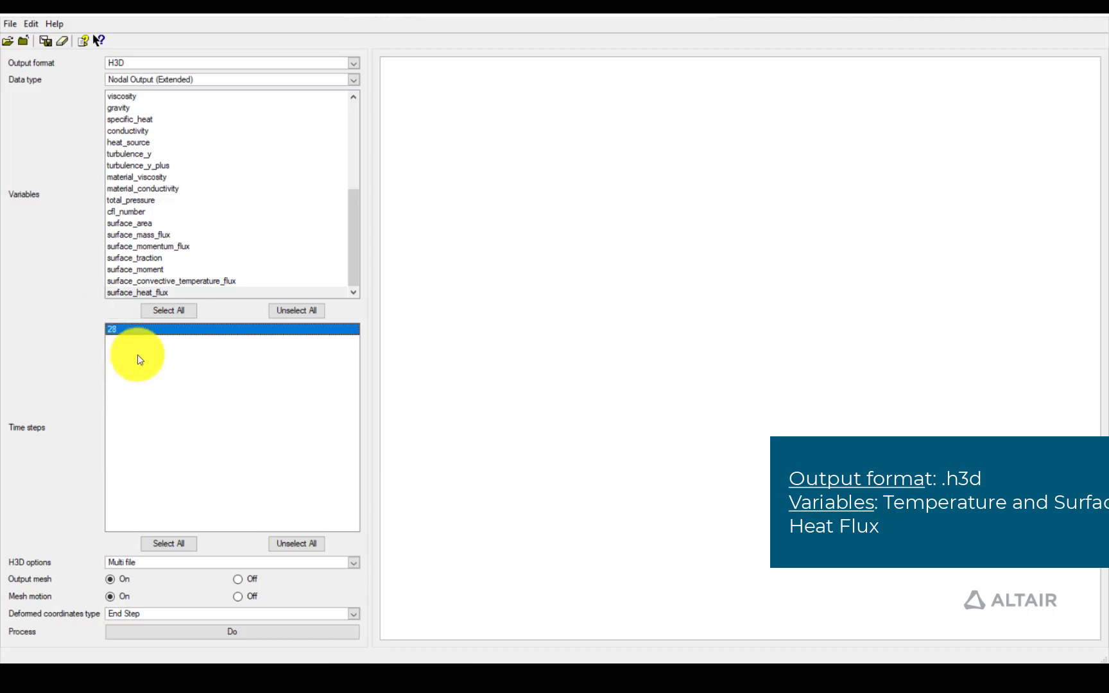
{"action": "left_click", "coordinate": [125, 565]}
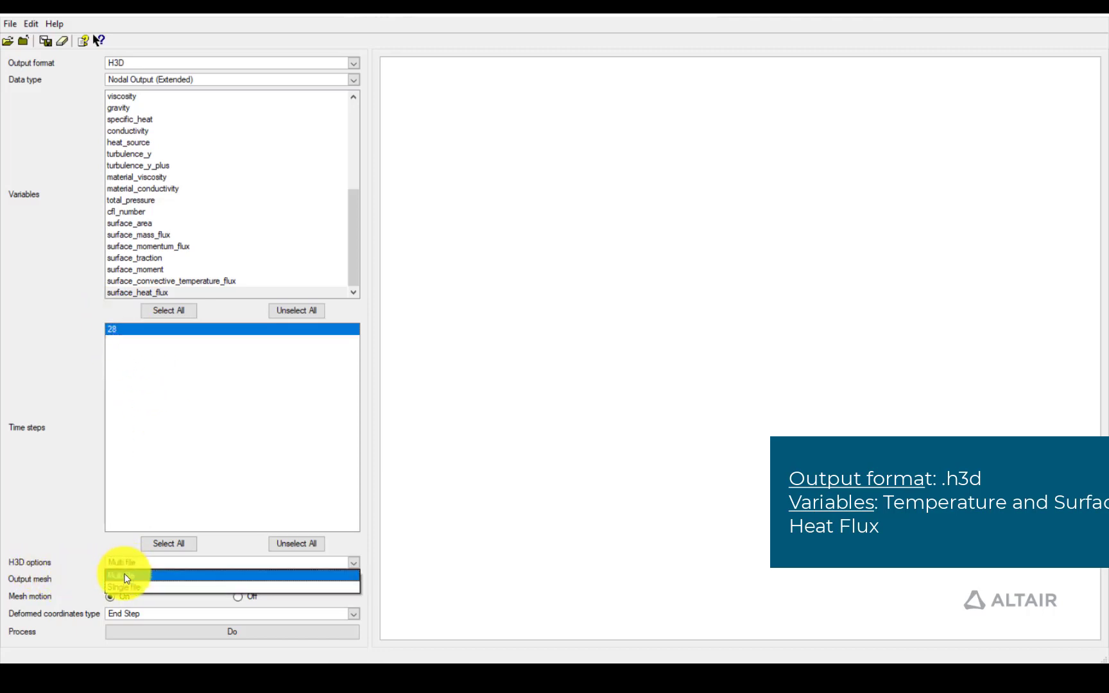
{"action": "left_click", "coordinate": [125, 585]}
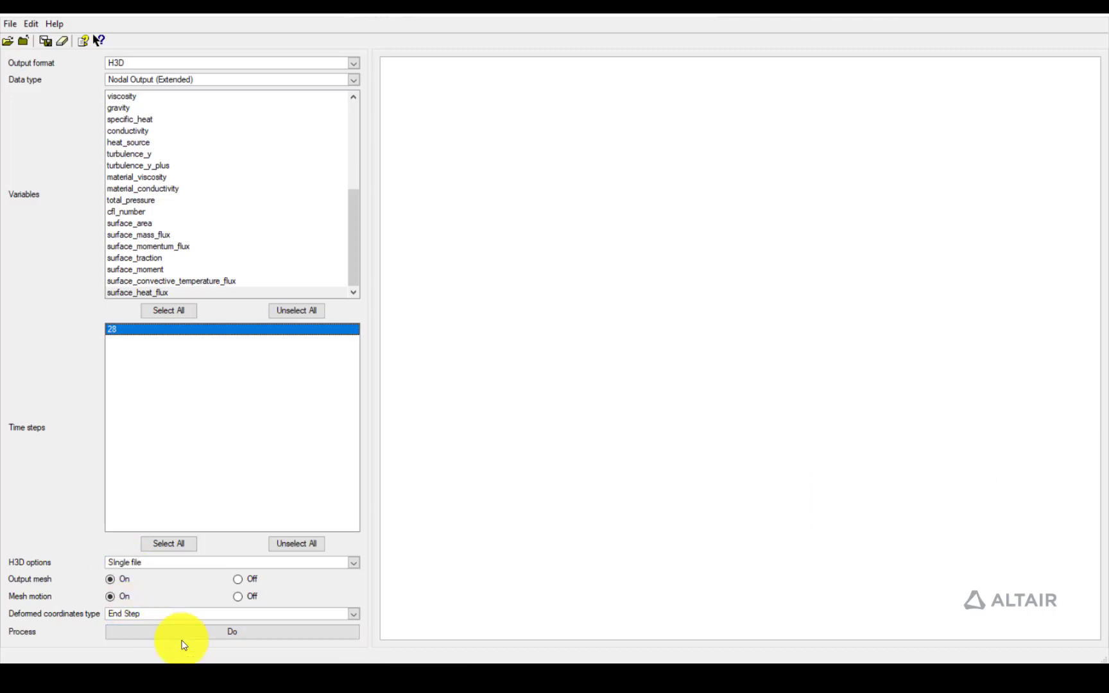
{"action": "left_click", "coordinate": [218, 638]}
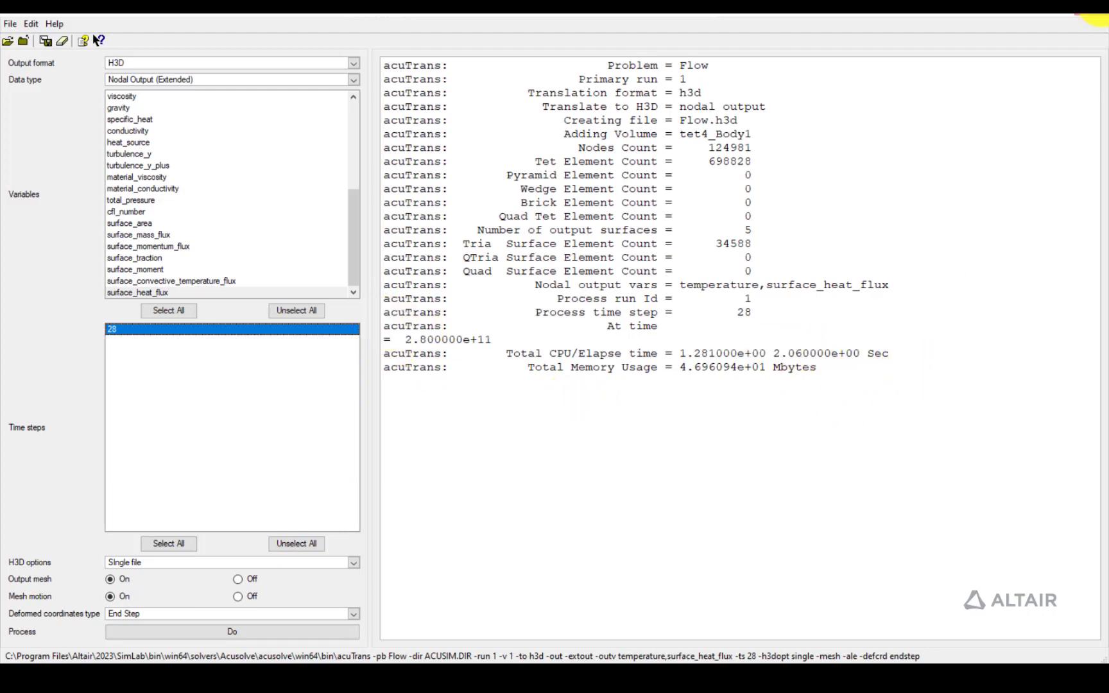
{"action": "left_click", "coordinate": [1102, 5]}
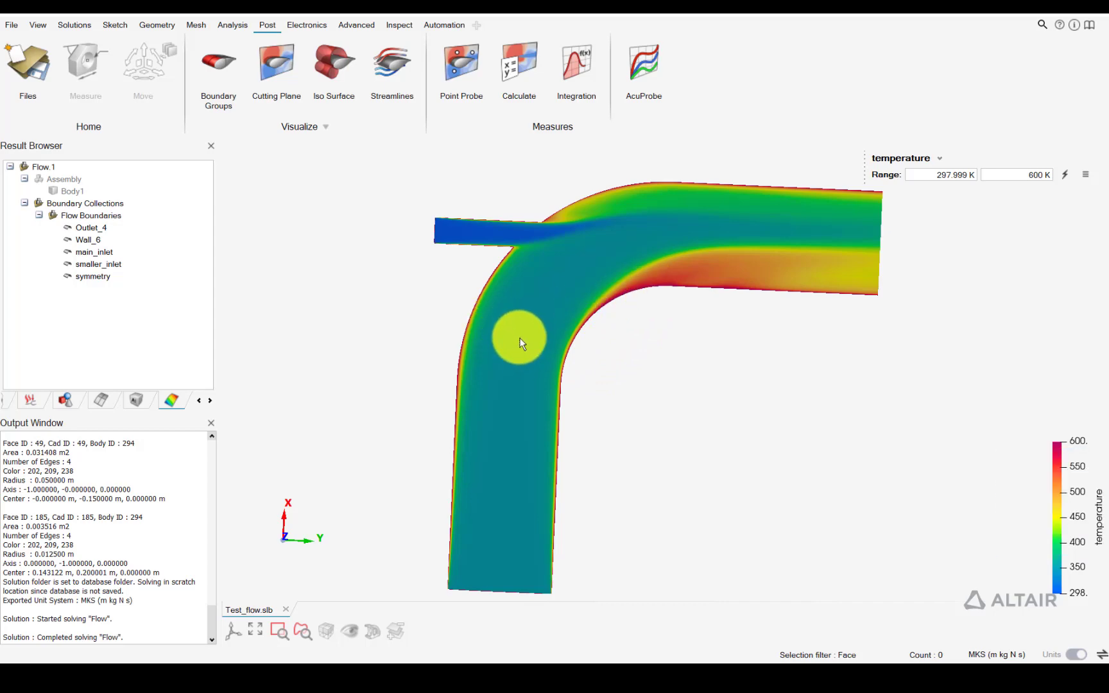
Reapply the smaller_inlet boundary condition without changes, accepting deletion of the Flow solution's results and overwriting the condition
{"action": "left_click", "coordinate": [200, 399]}
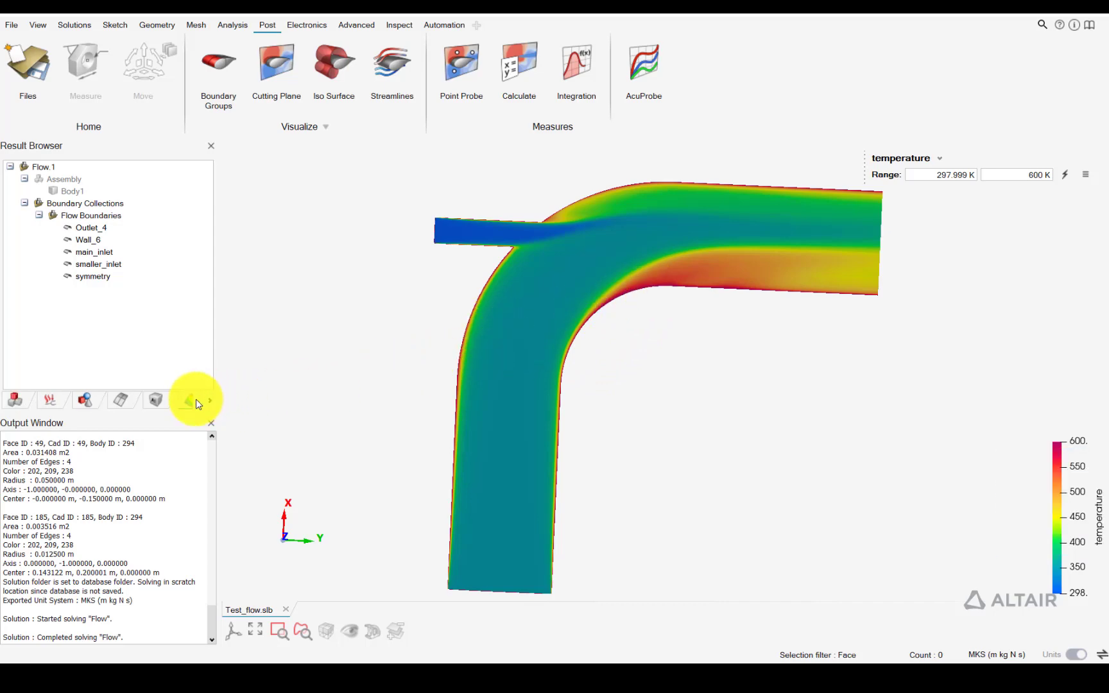
{"action": "left_click", "coordinate": [58, 399]}
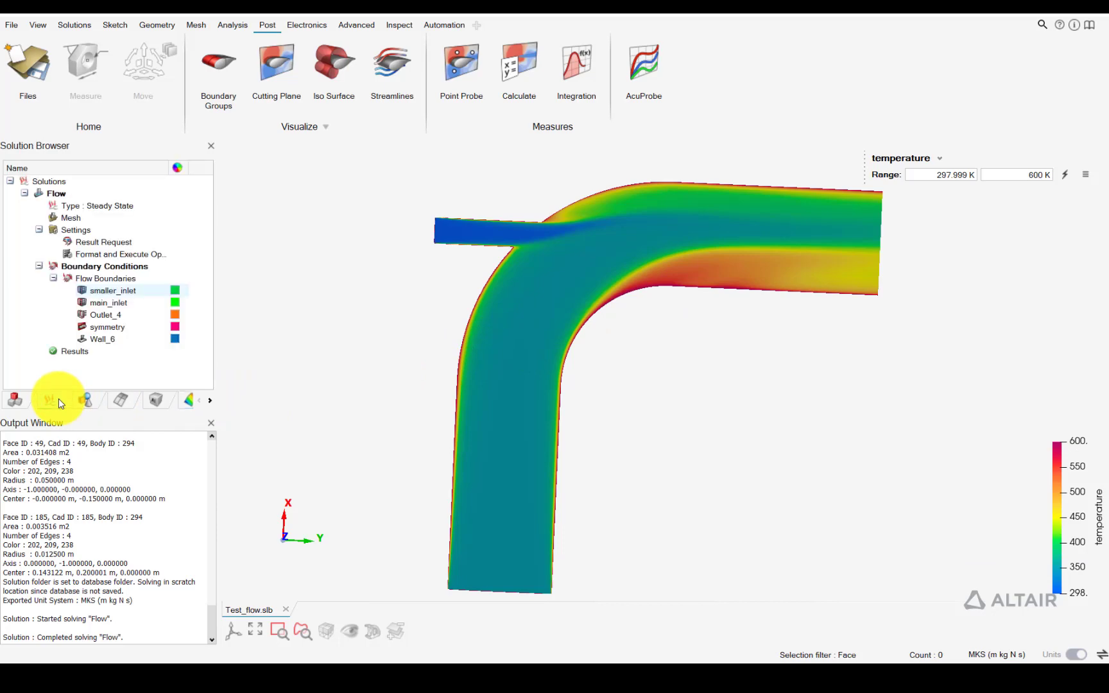
{"action": "double_click", "coordinate": [103, 297]}
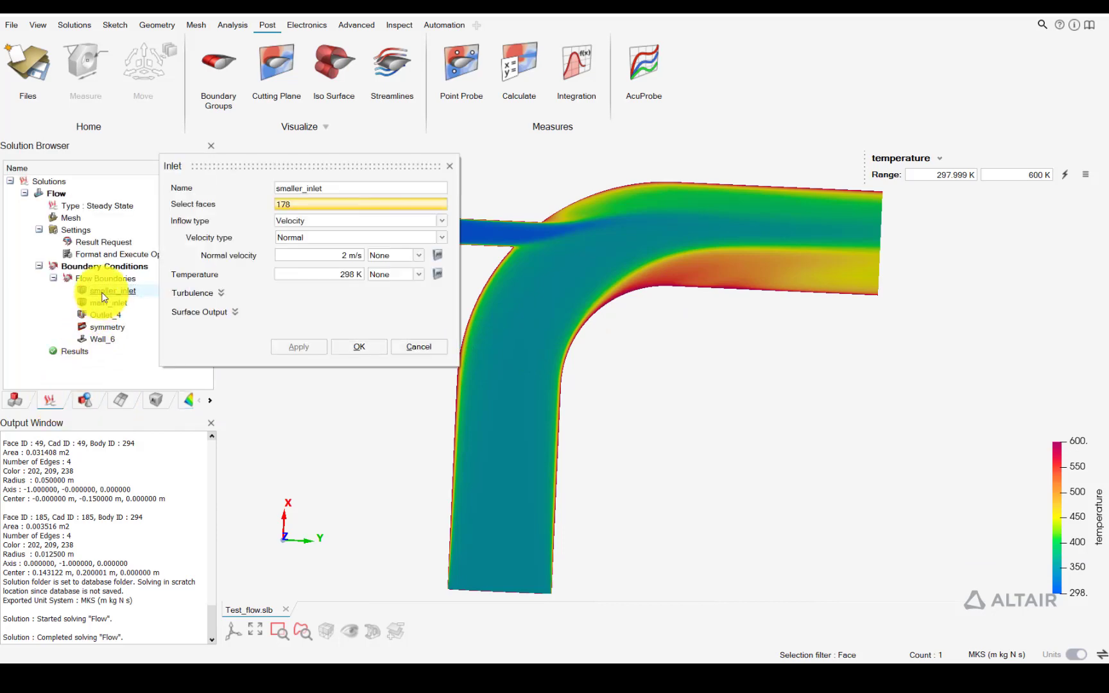
{"action": "left_click", "coordinate": [355, 346]}
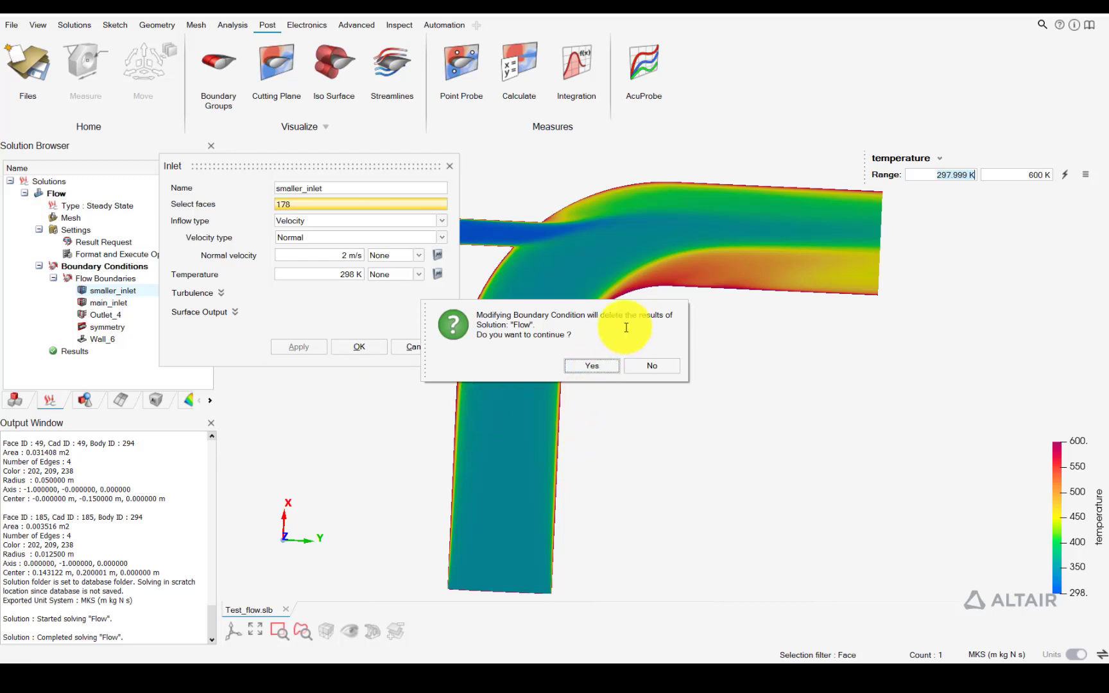
{"action": "left_click", "coordinate": [575, 366]}
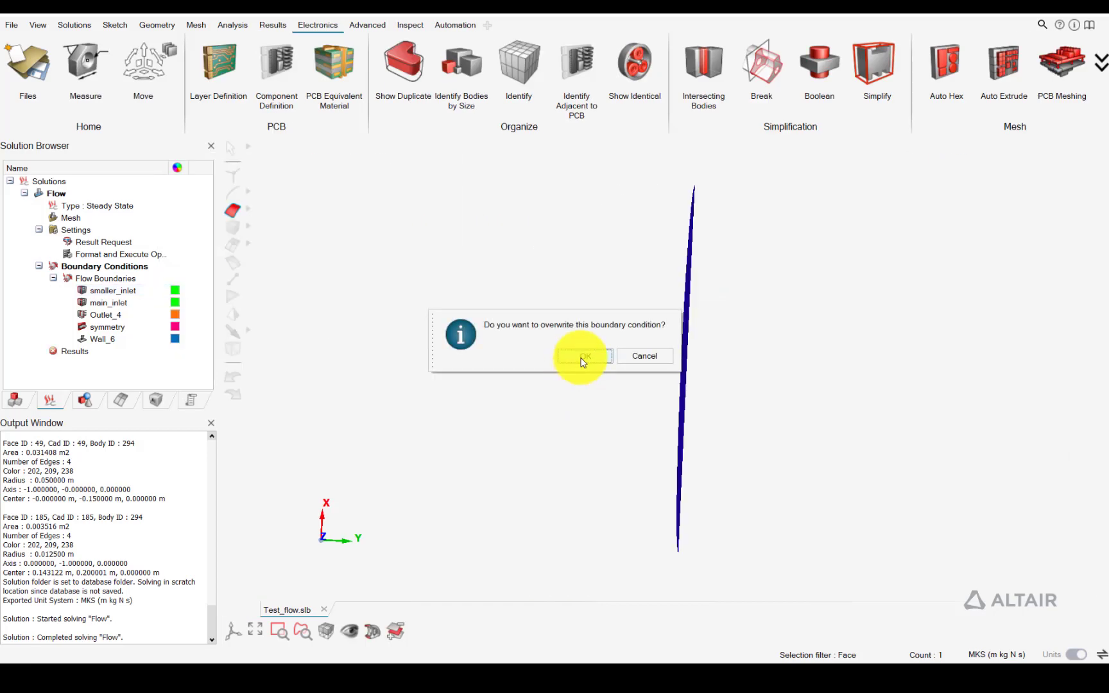
{"action": "left_click", "coordinate": [581, 357]}
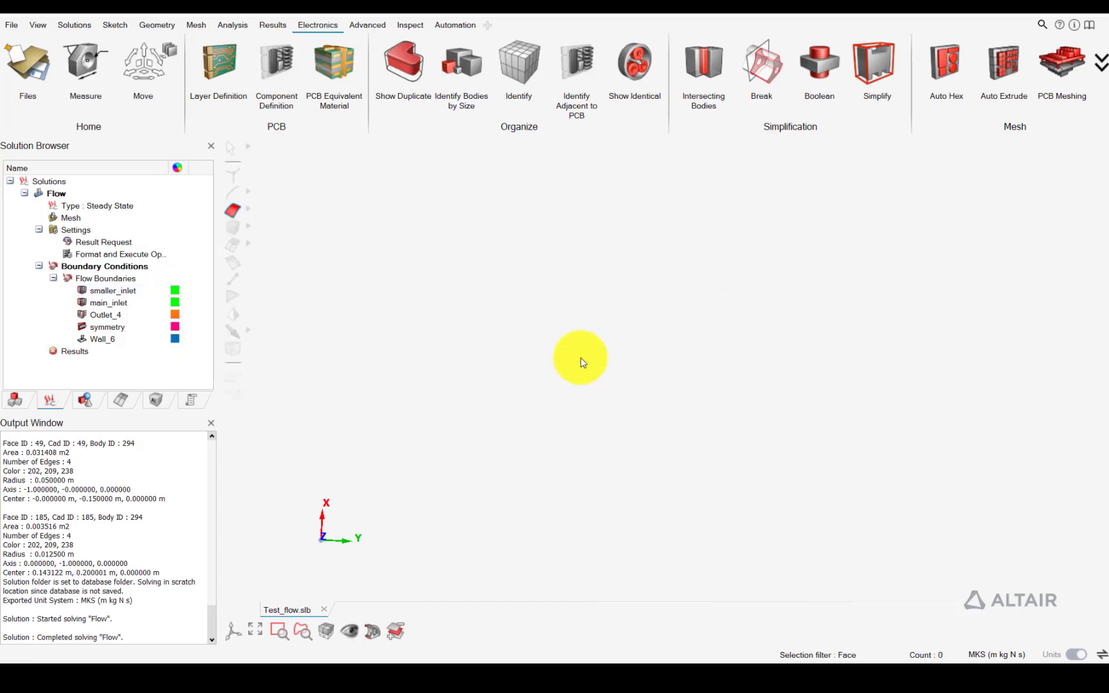
Attach the Flow H3D file from Test_flow_Solution's Flow folder to the Flow solution, using MKS (m kg N s) units and Flow post-processing
{"action": "right_click", "coordinate": [63, 196]}
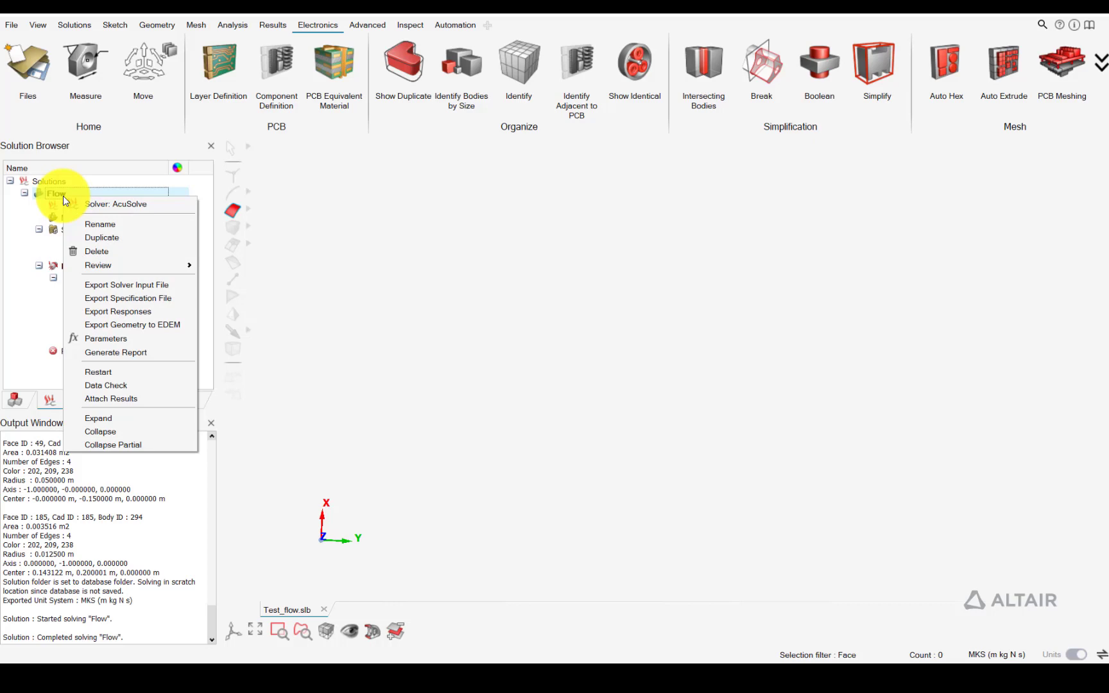
{"action": "left_click", "coordinate": [124, 398]}
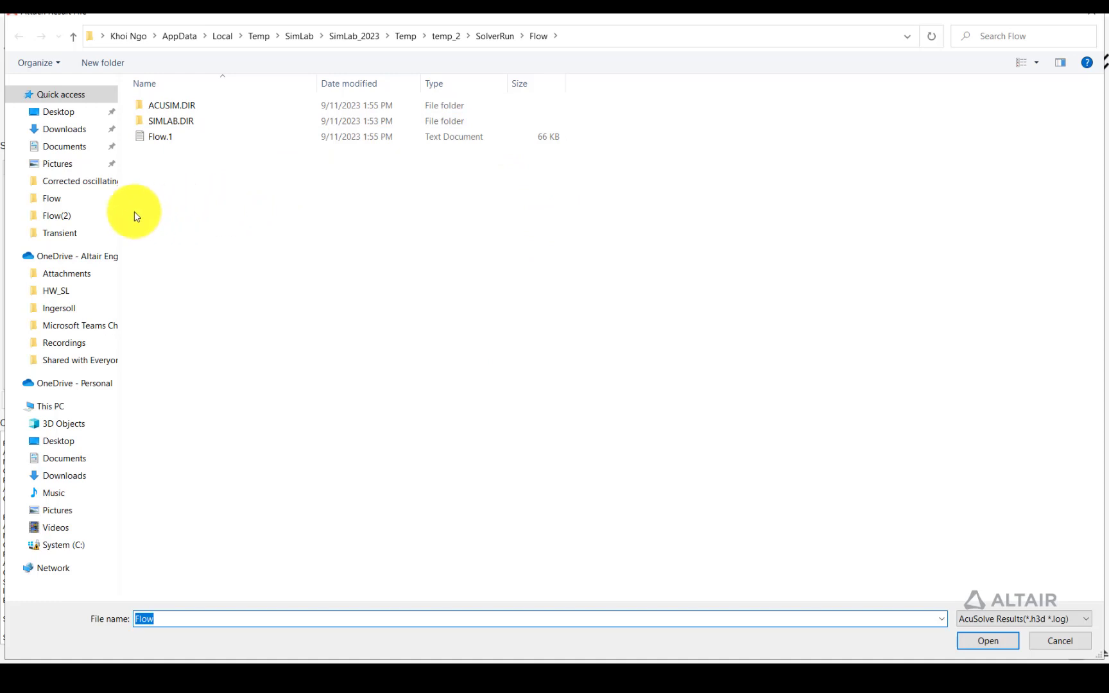
{"action": "left_click", "coordinate": [88, 202]}
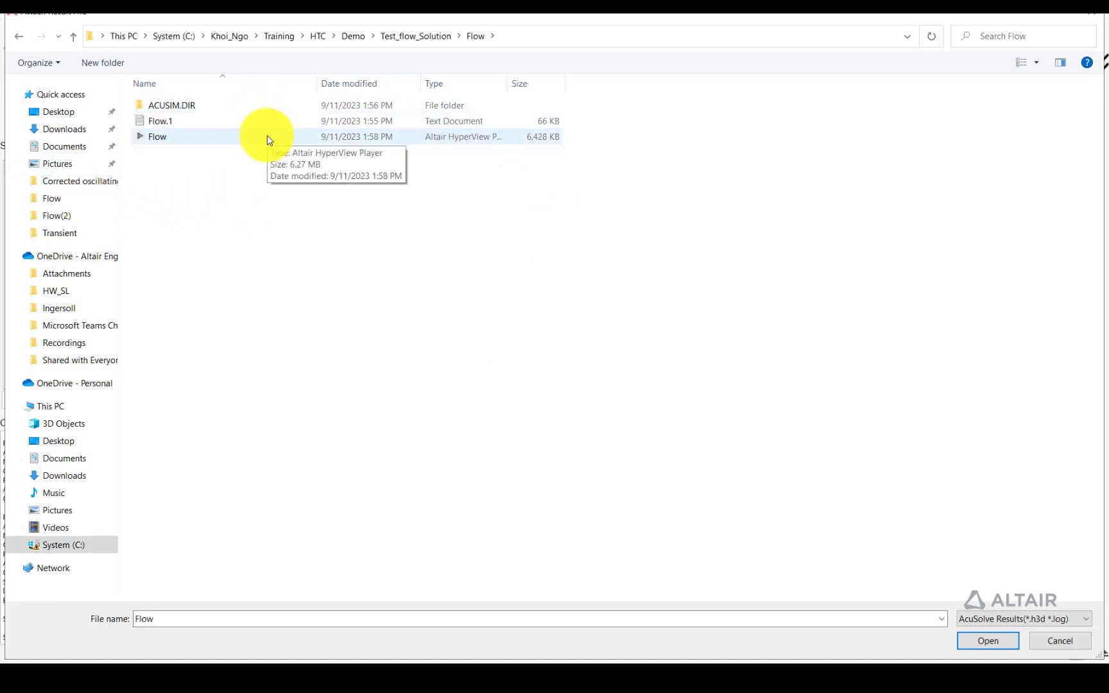
{"action": "left_click", "coordinate": [162, 136]}
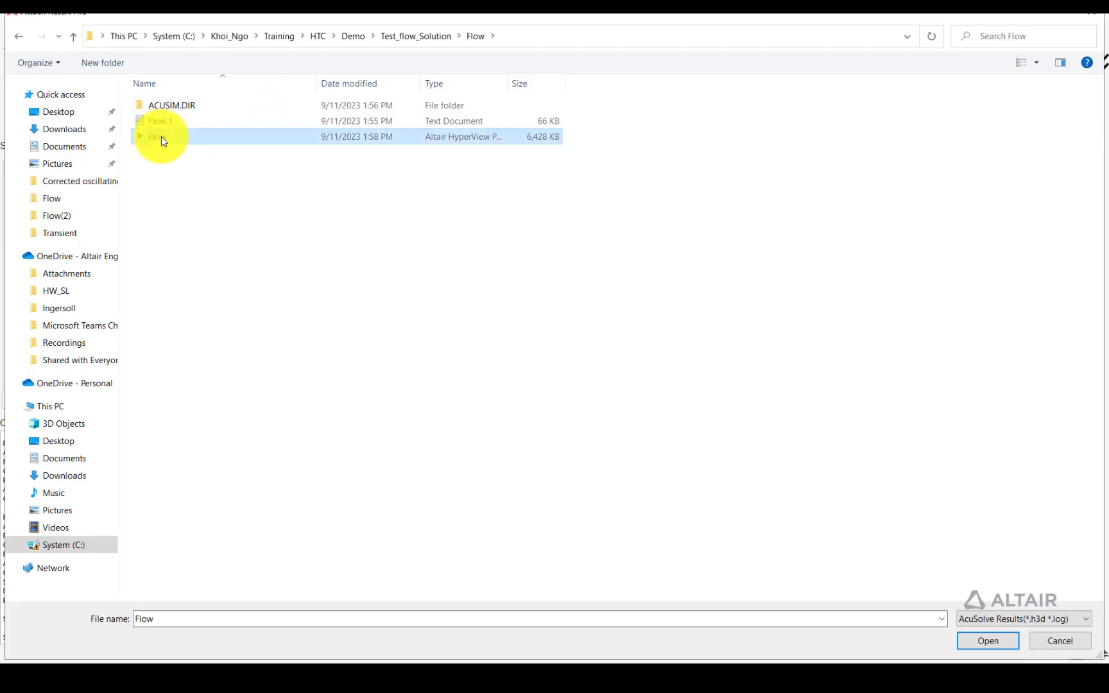
{"action": "left_click", "coordinate": [969, 642]}
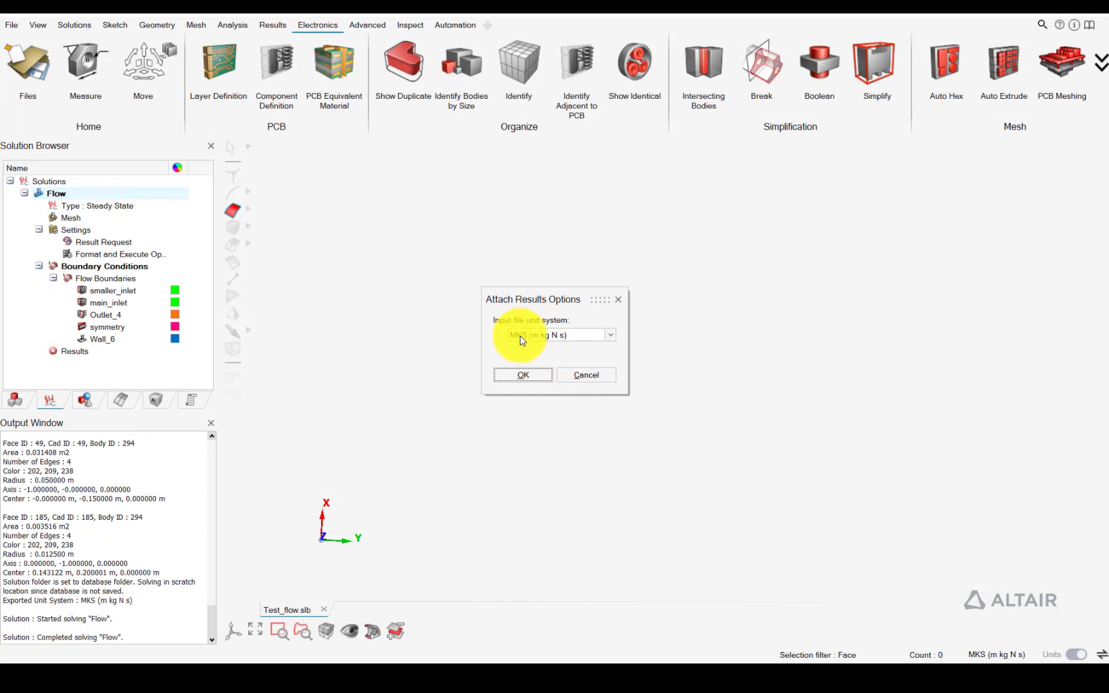
{"action": "left_click", "coordinate": [525, 374]}
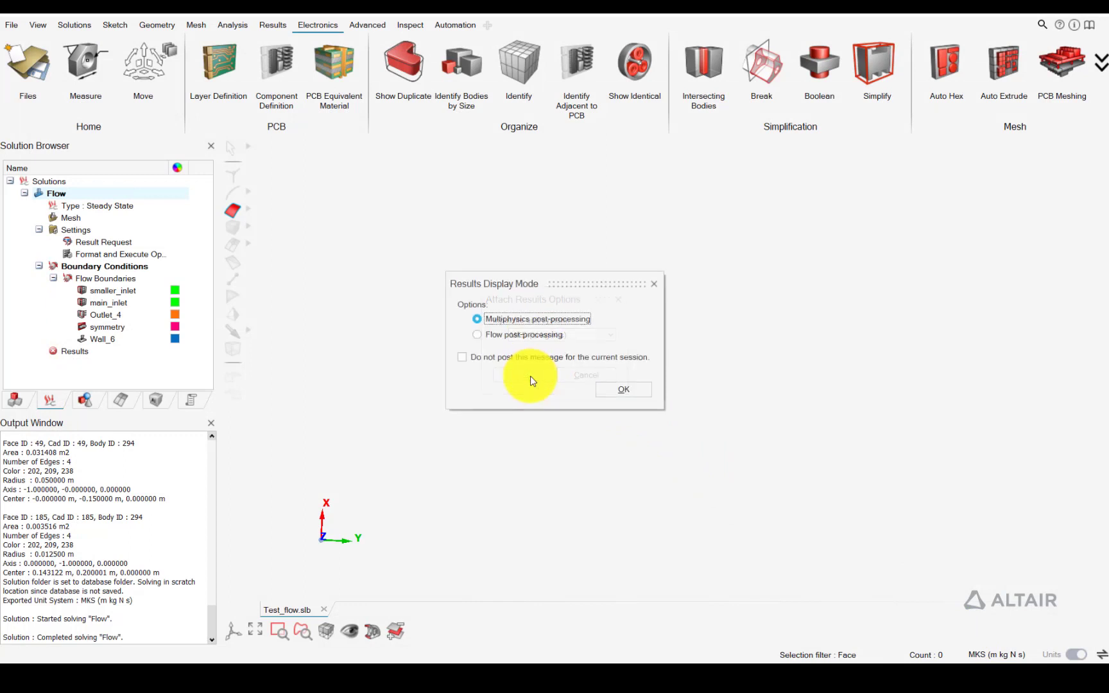
{"action": "left_click", "coordinate": [536, 338]}
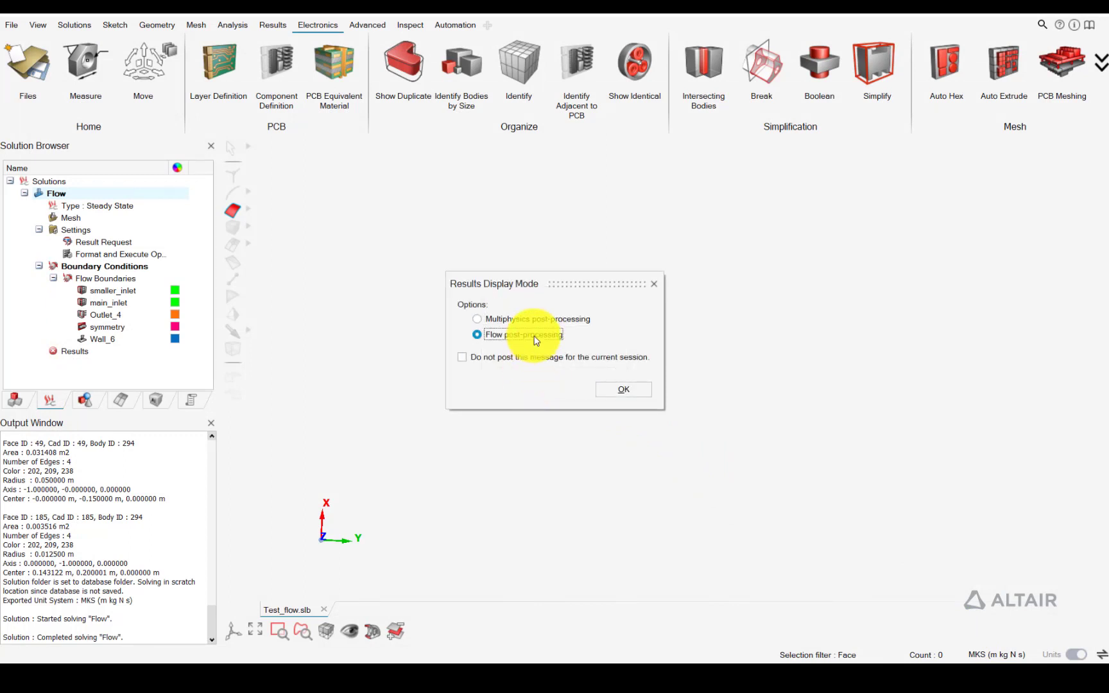
{"action": "left_click", "coordinate": [621, 392]}
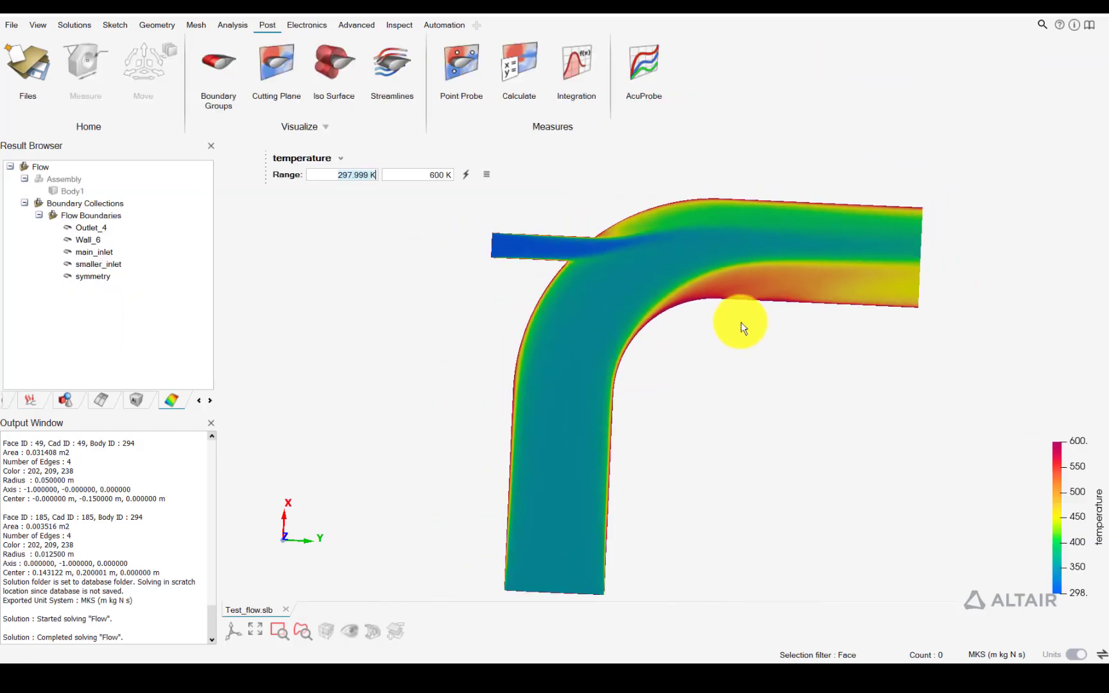
Check the result variables available for display, choose temperature, and examine its contour on the elbow
{"action": "middle_click_drag", "start_coordinate": [742, 328], "coordinate": [664, 306]}
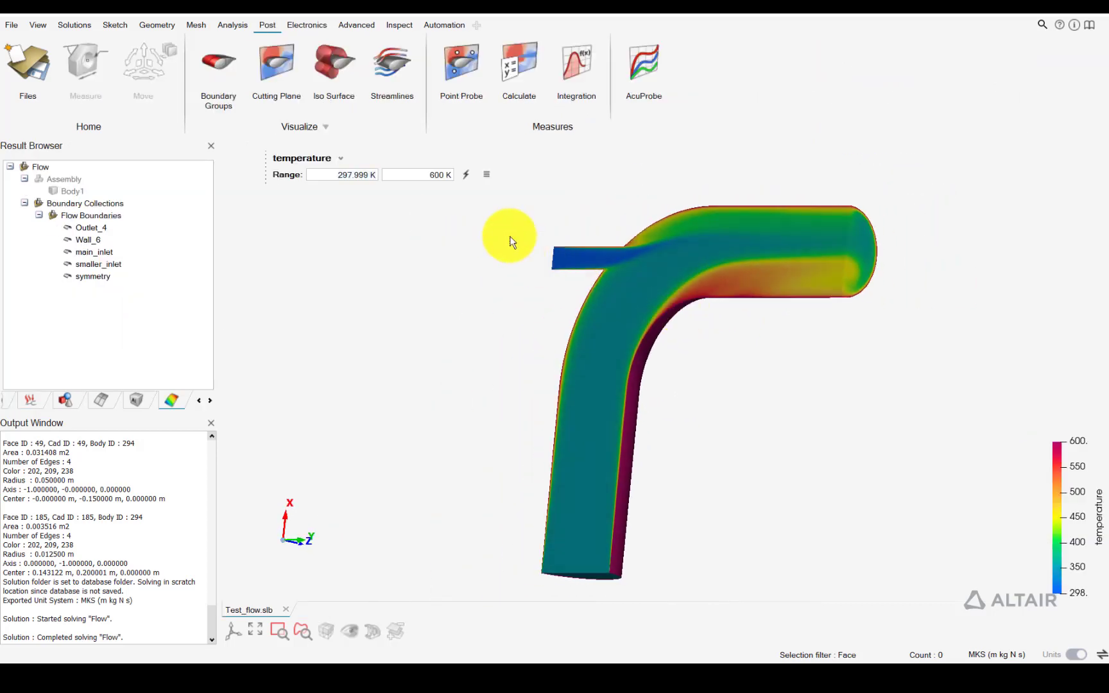
{"action": "left_click", "coordinate": [342, 157]}
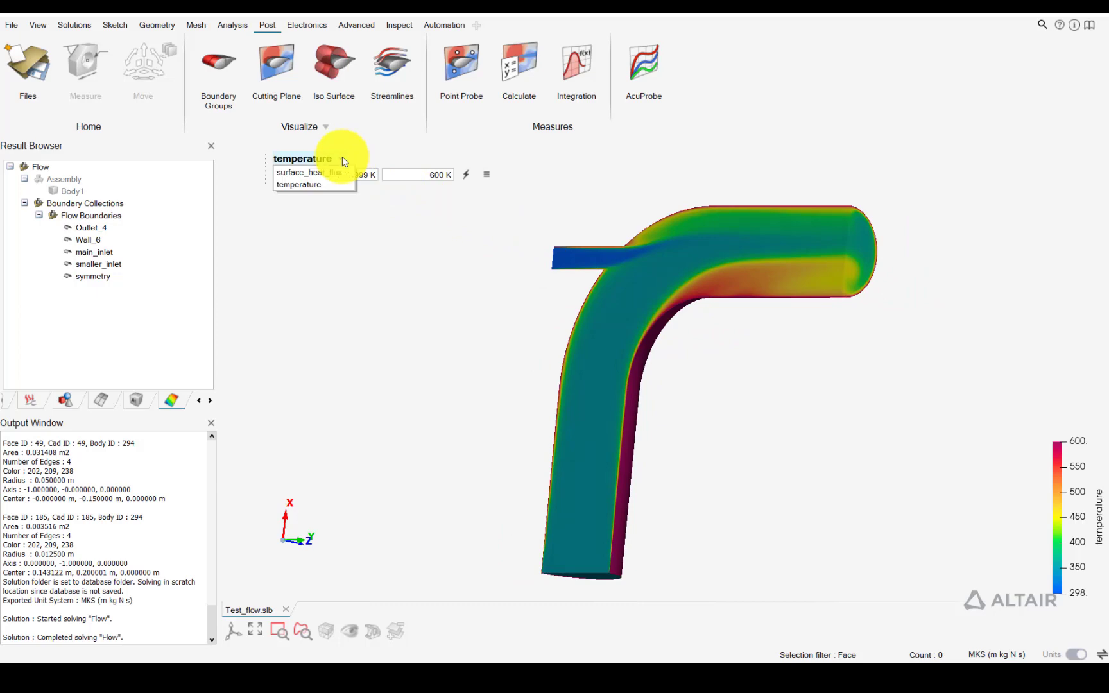
{"action": "left_click", "coordinate": [305, 185]}
{"action": "middle_click_drag", "start_coordinate": [606, 384], "coordinate": [711, 232]}
{"action": "scroll", "coordinate": [713, 231], "scroll_direction": "down", "scroll_amount": 3}
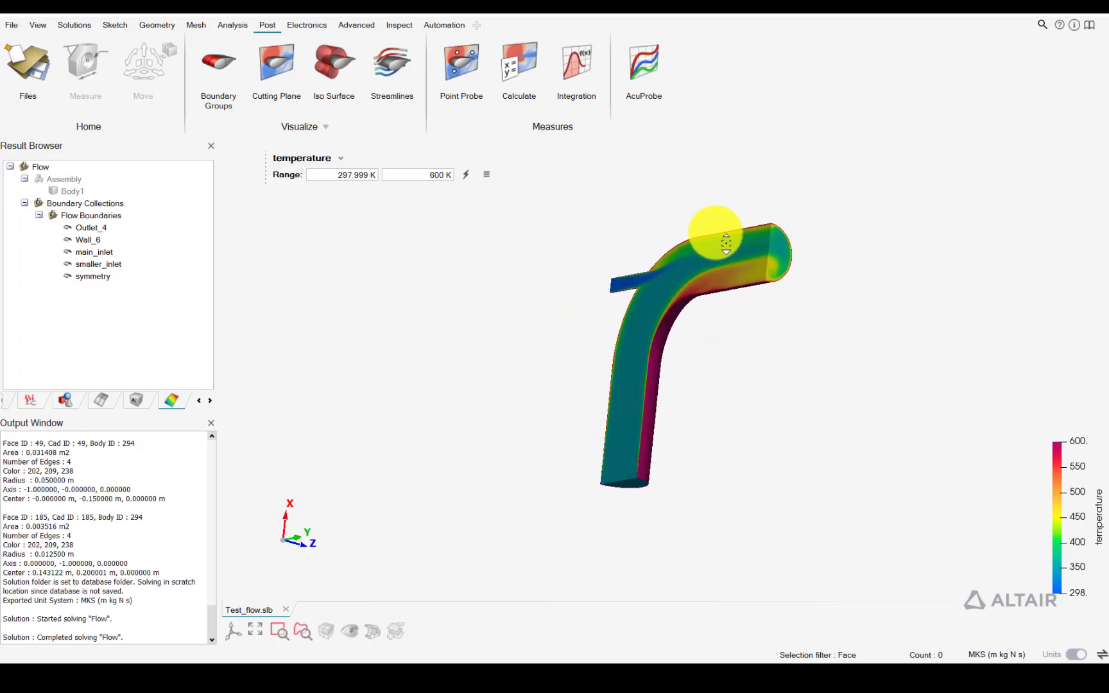
{"action": "scroll", "coordinate": [717, 232], "scroll_direction": "up", "scroll_amount": 4}
Define a derived variable T_ref with the value 333 in the Derived Data Calculator
{"action": "left_click", "coordinate": [521, 77]}
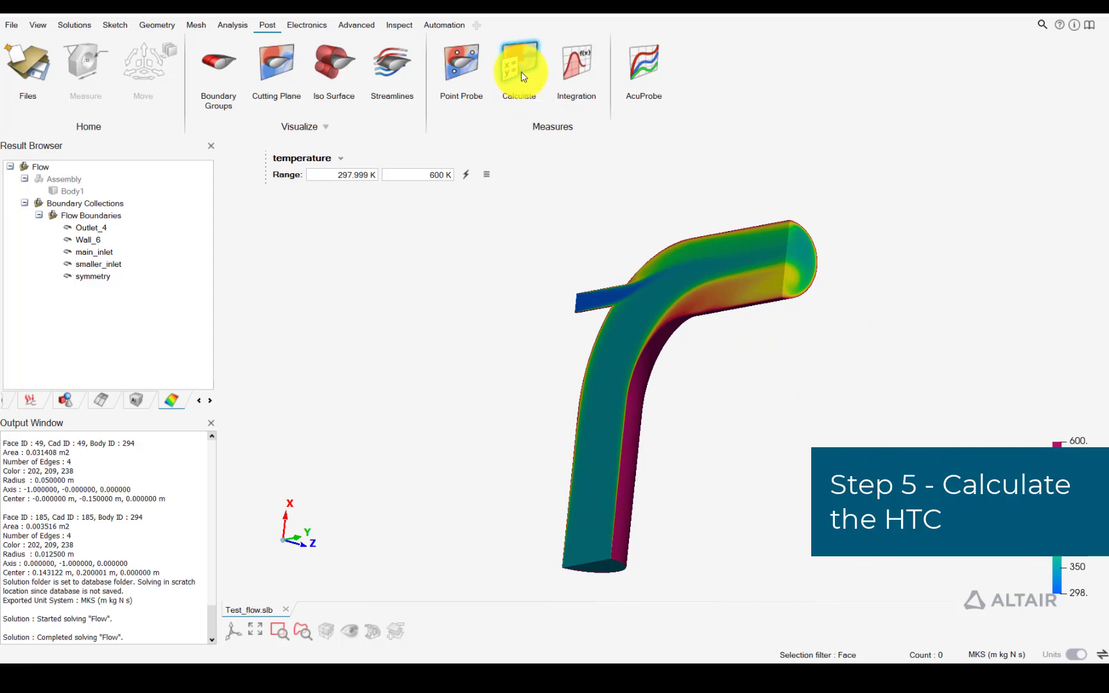
{"action": "left_click", "coordinate": [399, 233]}
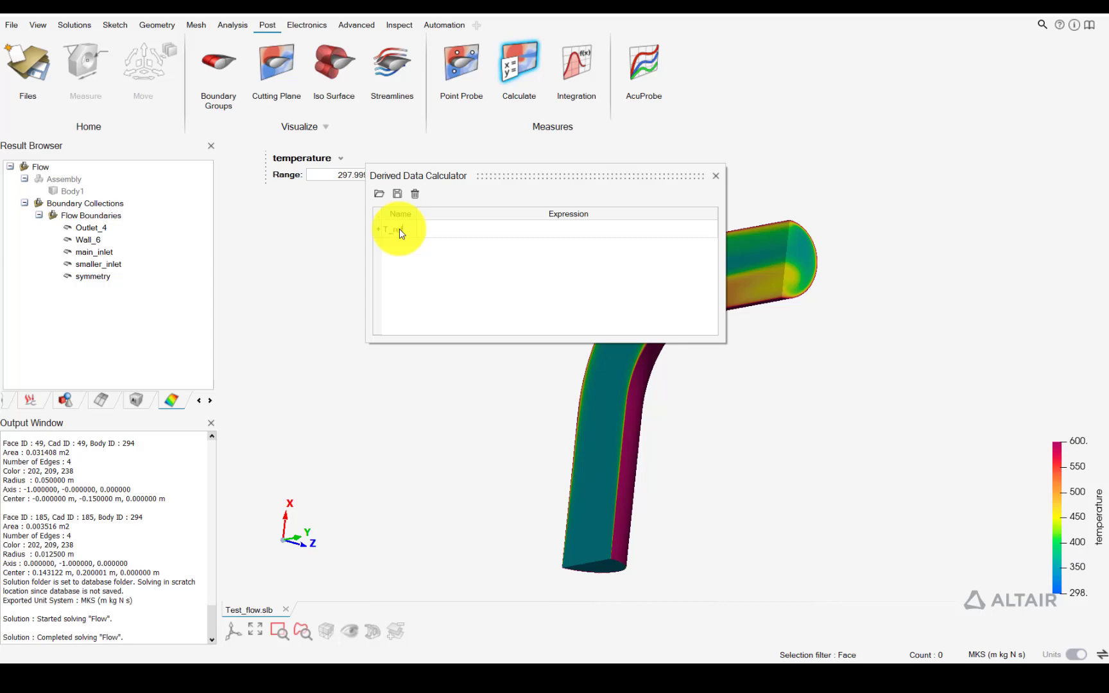
{"action": "key", "text": "Tab"}
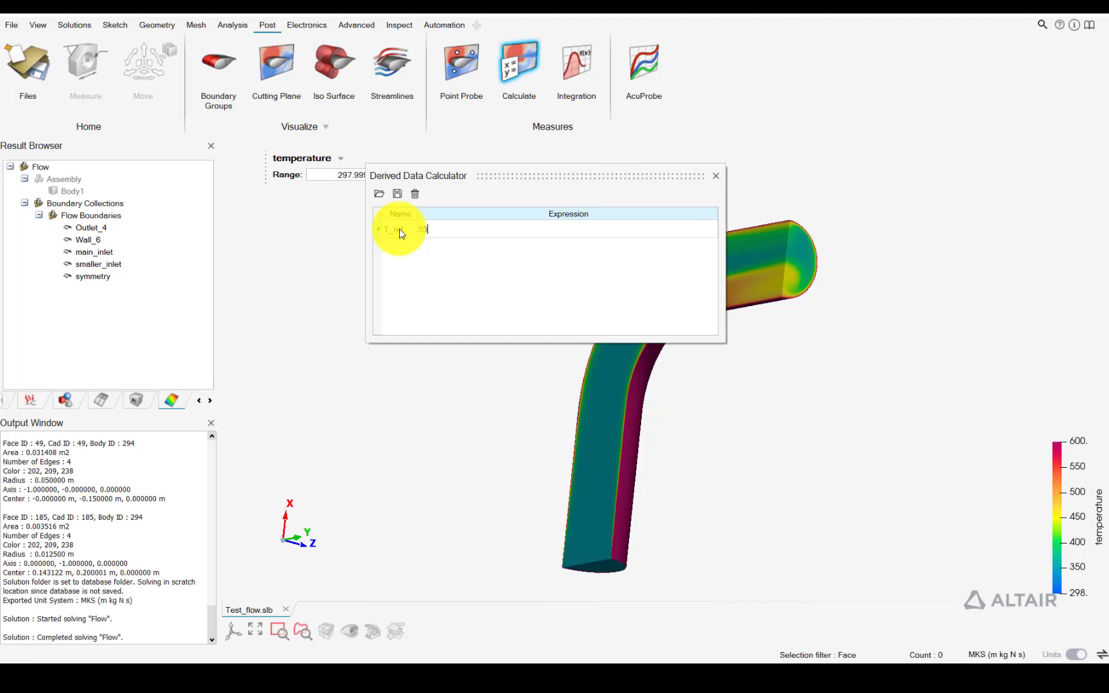
{"action": "key", "text": "Return"}
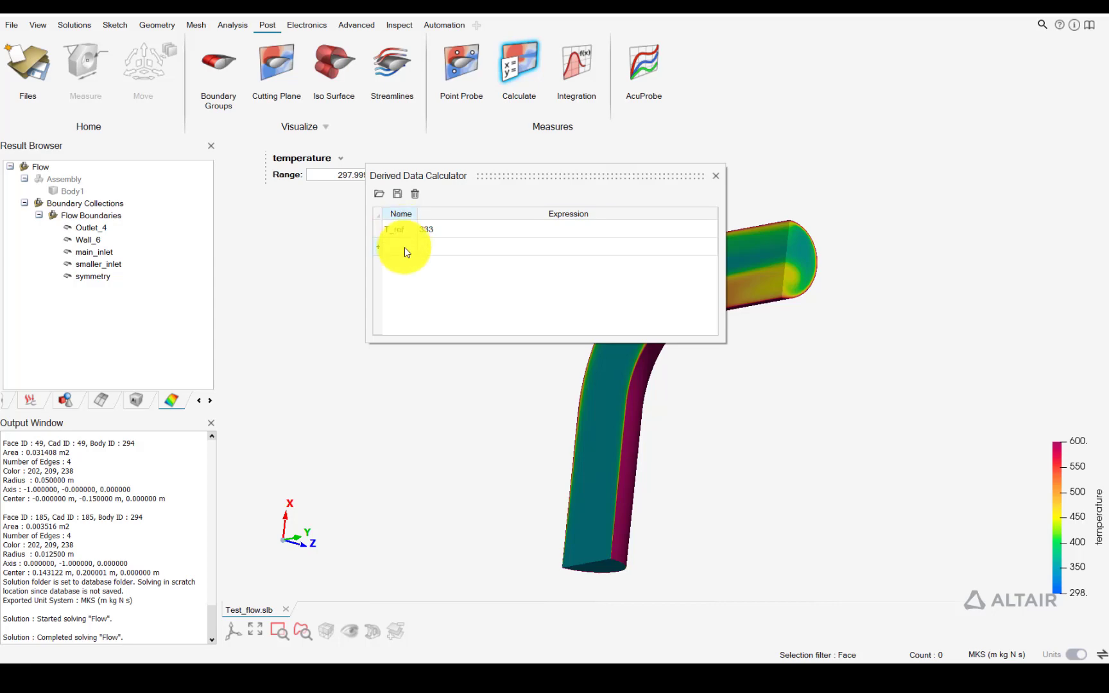
Define the derived variable HTC as surface_heat_flux/(T_ref - temperature), and close the calculator
{"action": "type", "text": "HTC"}
{"action": "key", "text": "Tab"}
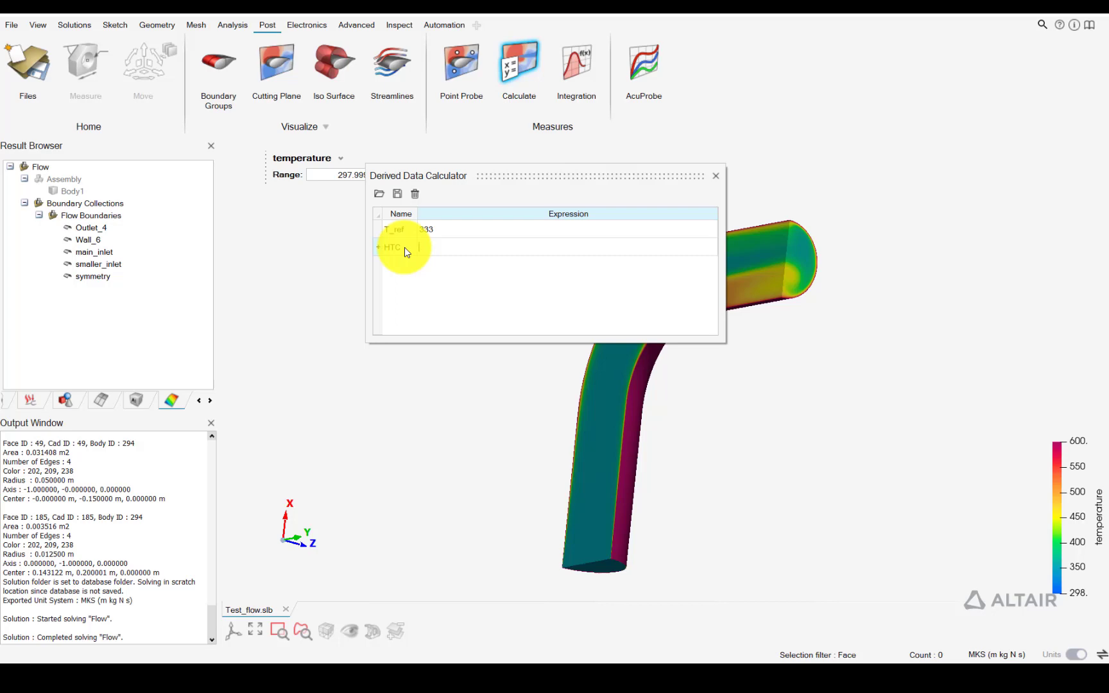
{"action": "type", "text": "urface_heat_flux/(T_ref - temperature)"}
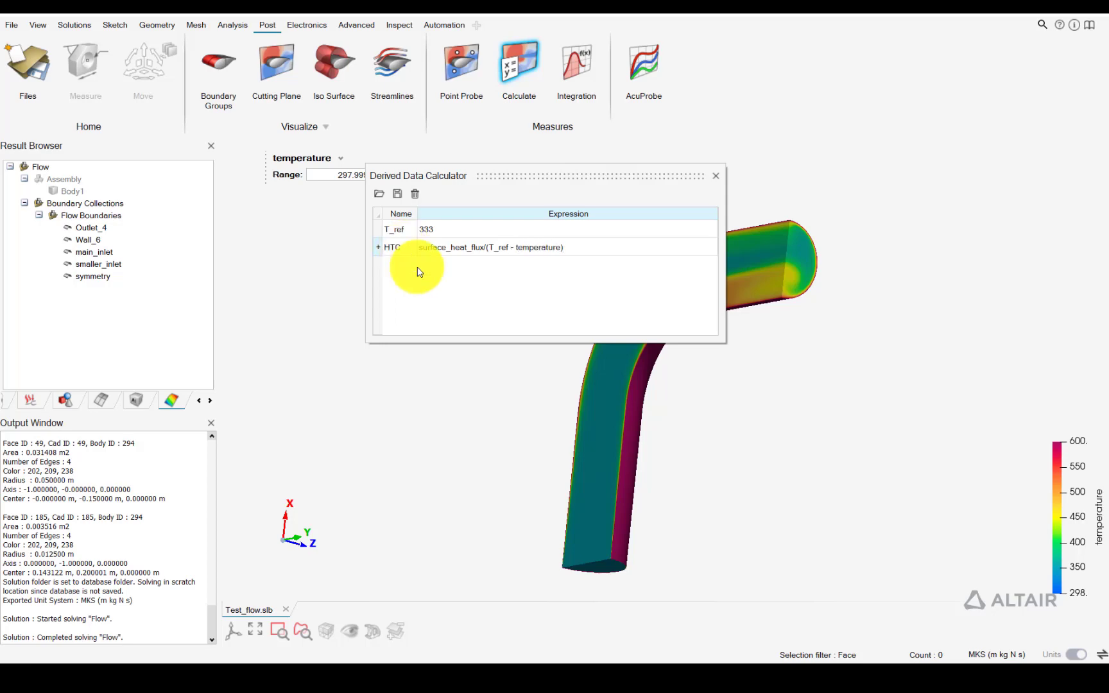
{"action": "key", "text": "Return"}
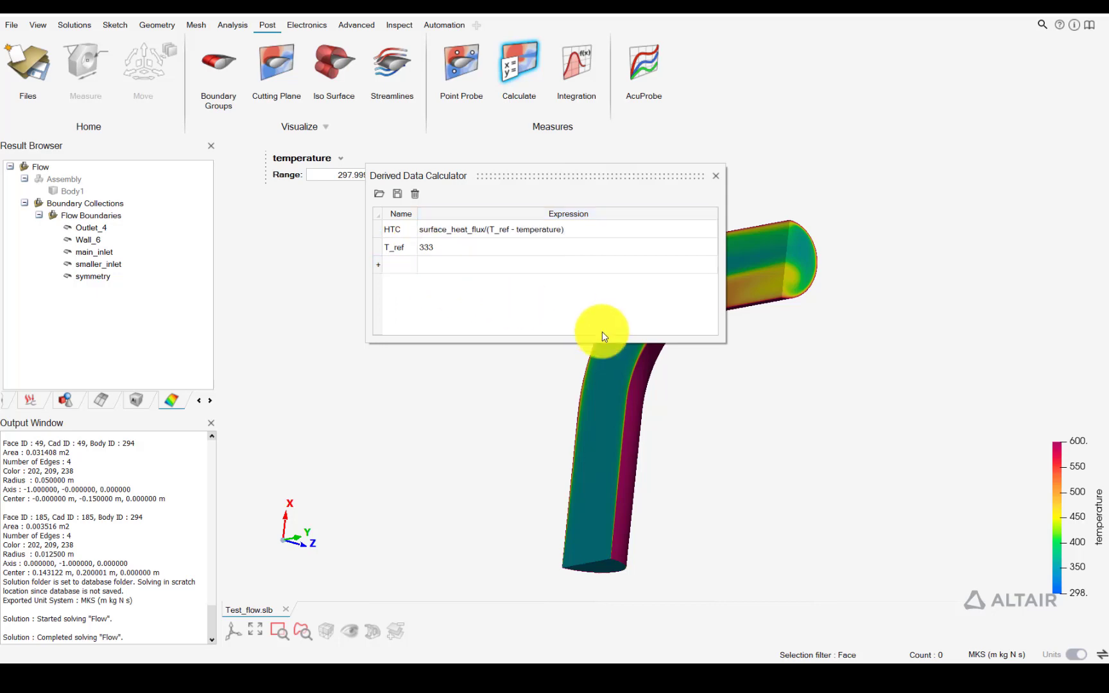
{"action": "left_click", "coordinate": [714, 176]}
Display HTC on the Wall_6 boundary with the legend maximum set to 50, and inspect the contour around the elbow
{"action": "middle_click_drag", "start_coordinate": [794, 290], "coordinate": [669, 279]}
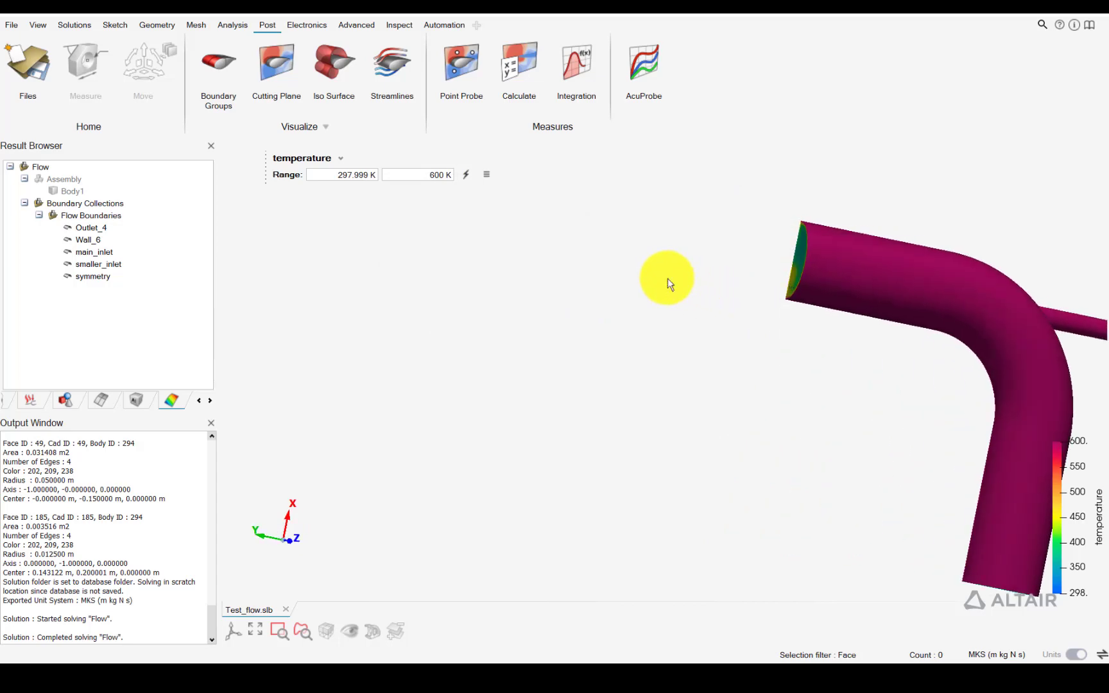
{"action": "right_click_drag", "start_coordinate": [953, 298], "coordinate": [699, 276]}
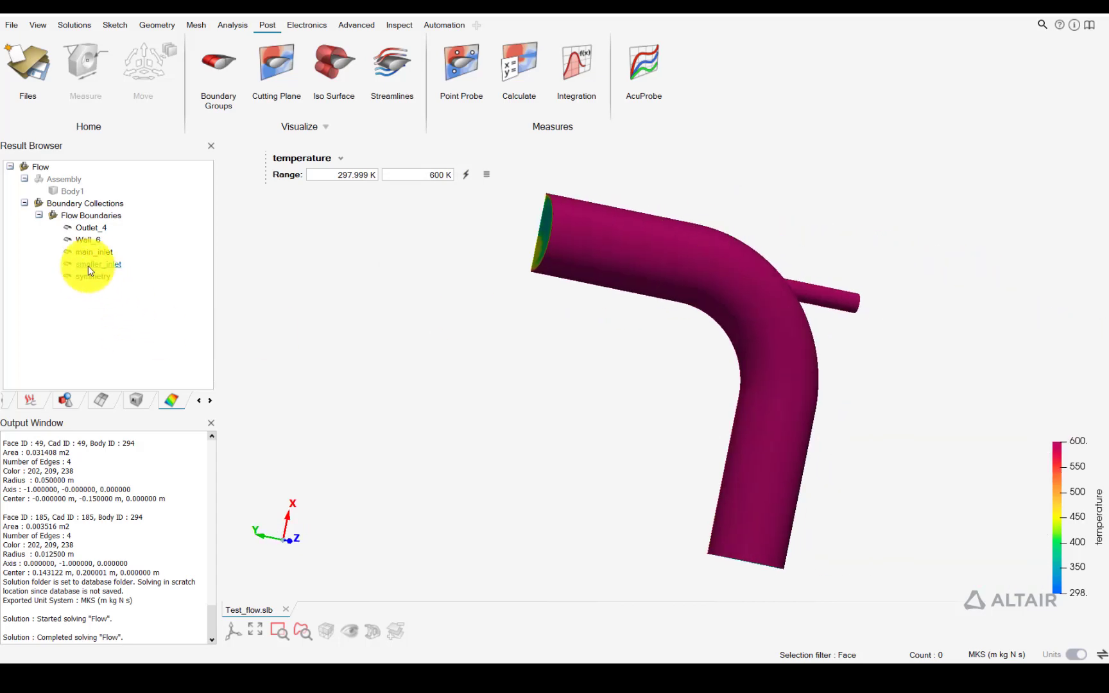
{"action": "double_click", "coordinate": [88, 242]}
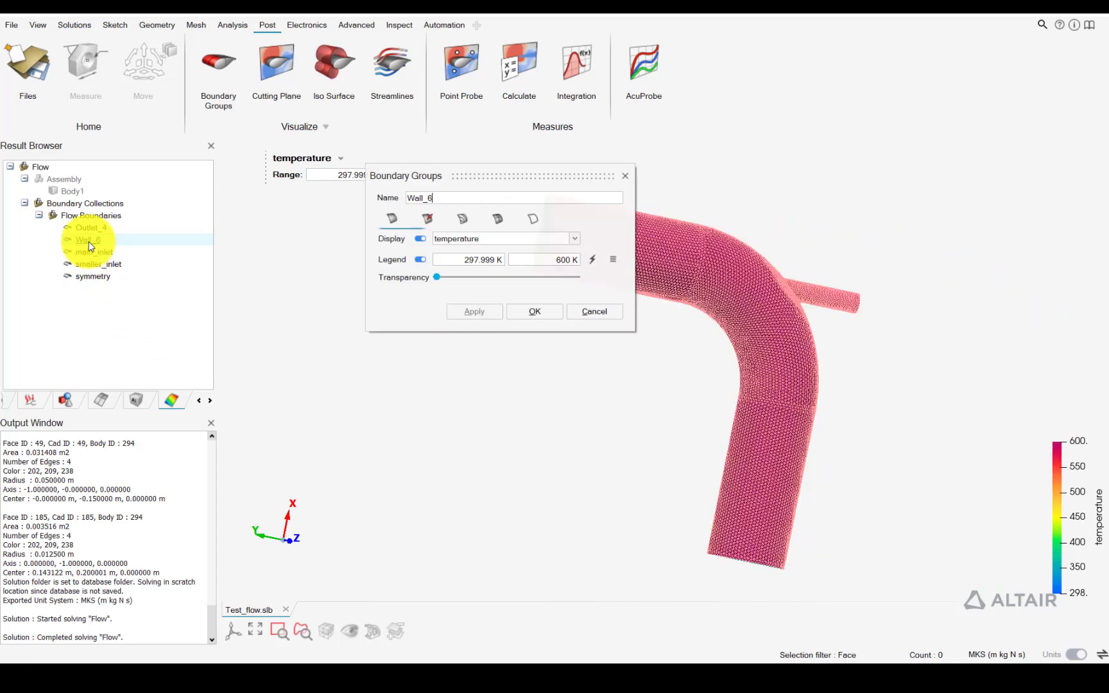
{"action": "left_click", "coordinate": [465, 239]}
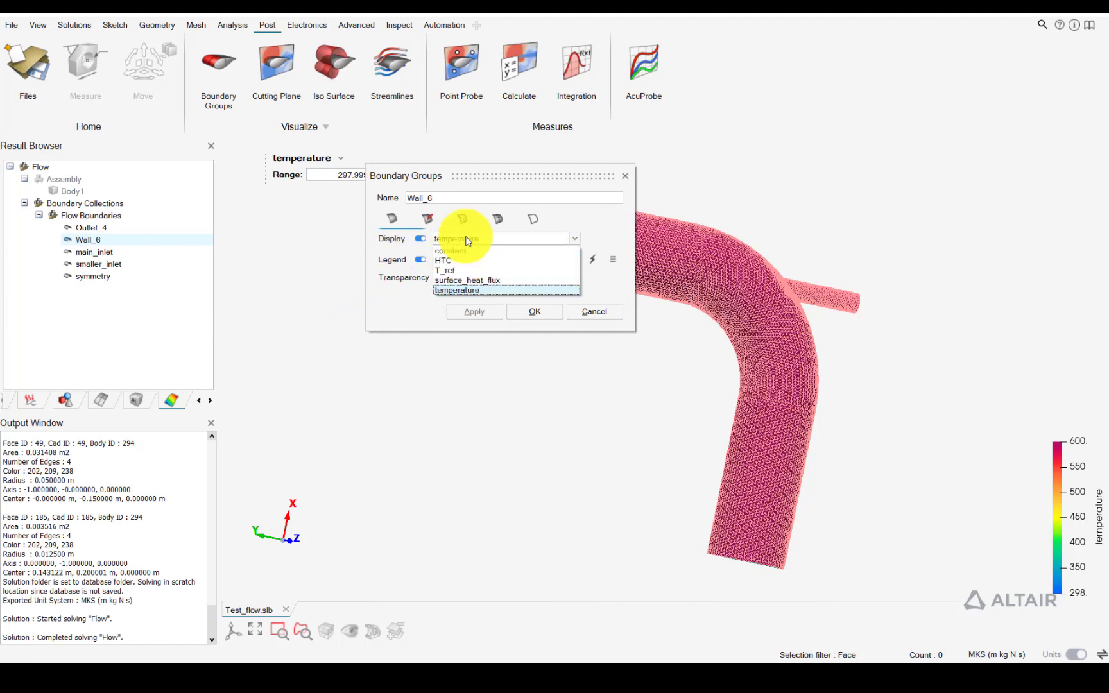
{"action": "left_click", "coordinate": [442, 263]}
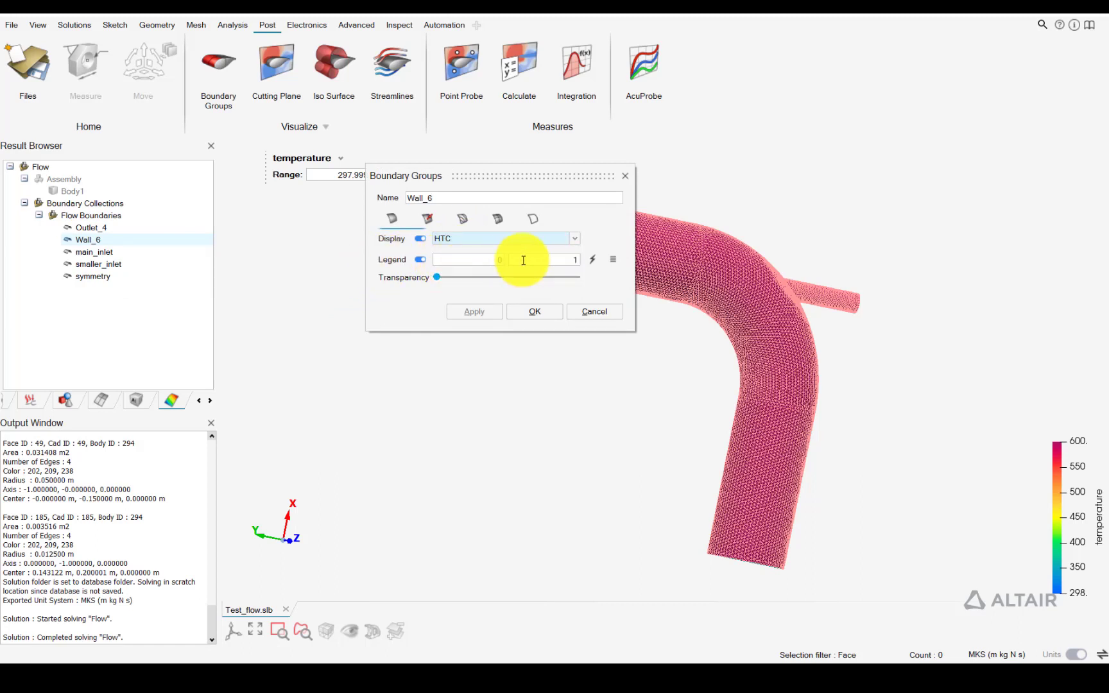
{"action": "type", "text": "5"}
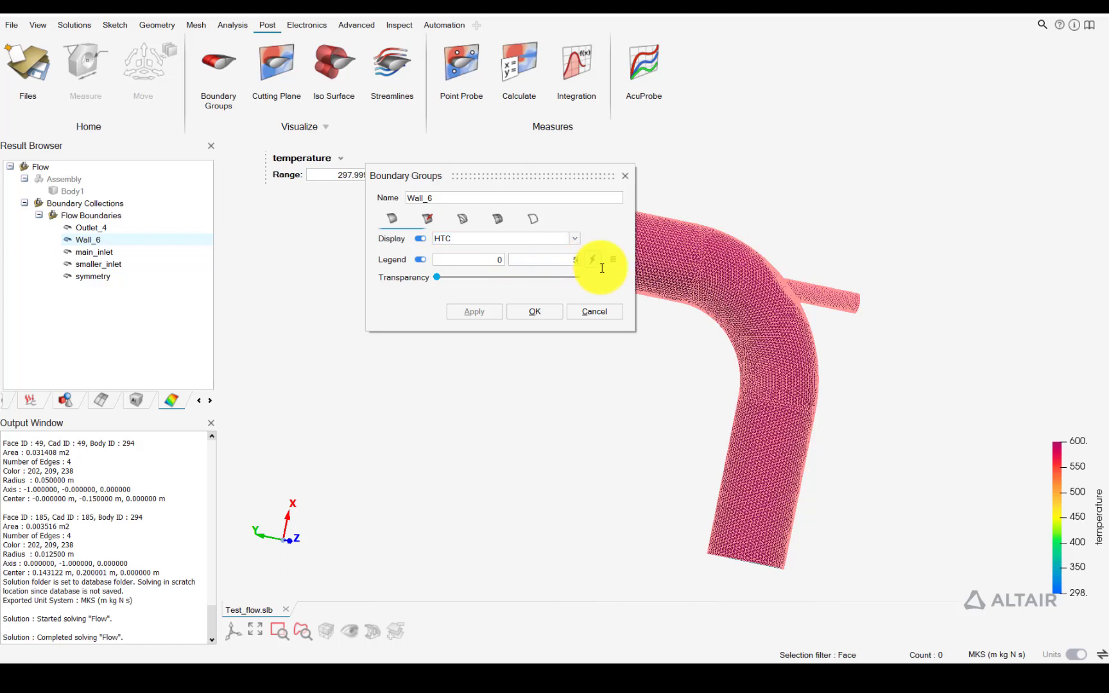
{"action": "type", "text": "0"}
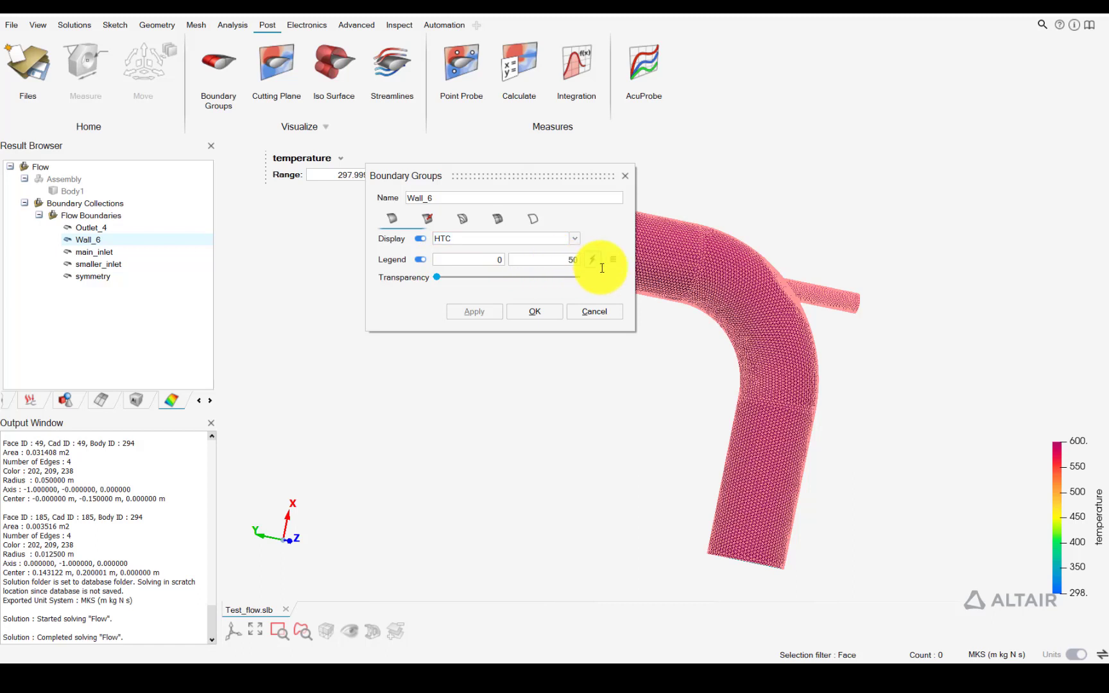
{"action": "left_click", "coordinate": [542, 314]}
{"action": "right_click_drag", "start_coordinate": [748, 309], "coordinate": [717, 364]}
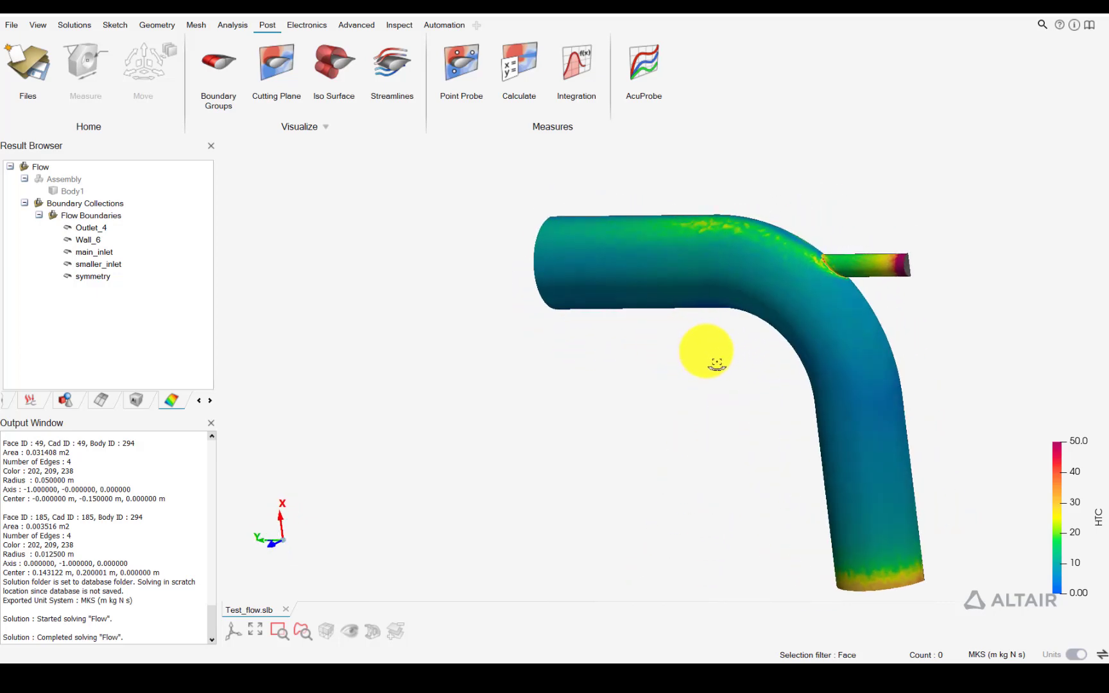
{"action": "right_click_drag", "start_coordinate": [717, 363], "coordinate": [772, 321]}
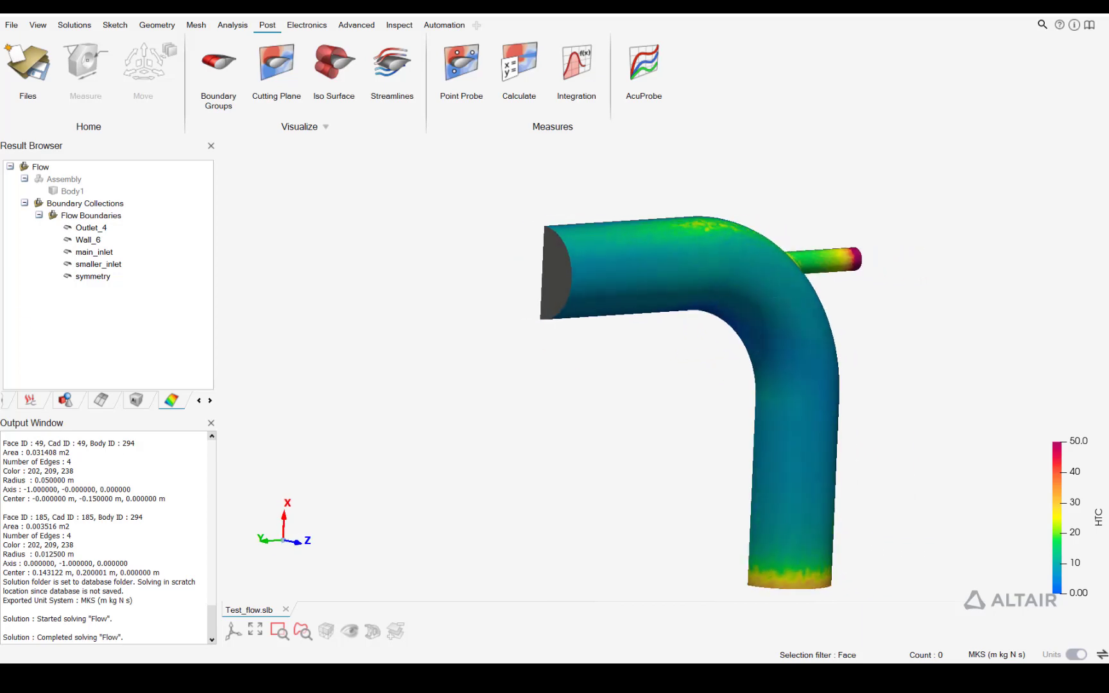